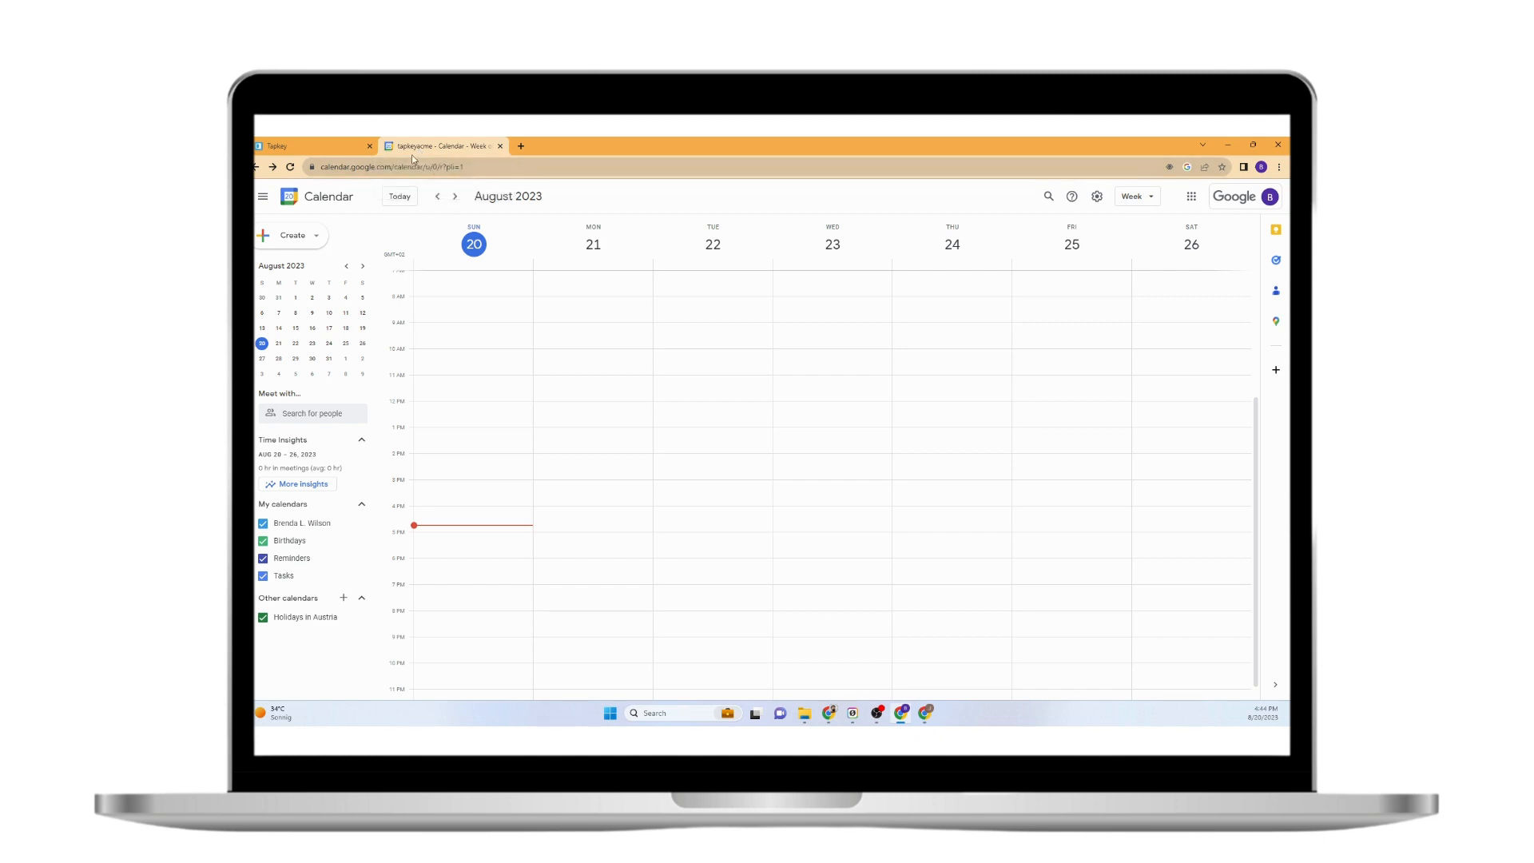
pyautogui.click(305, 140)
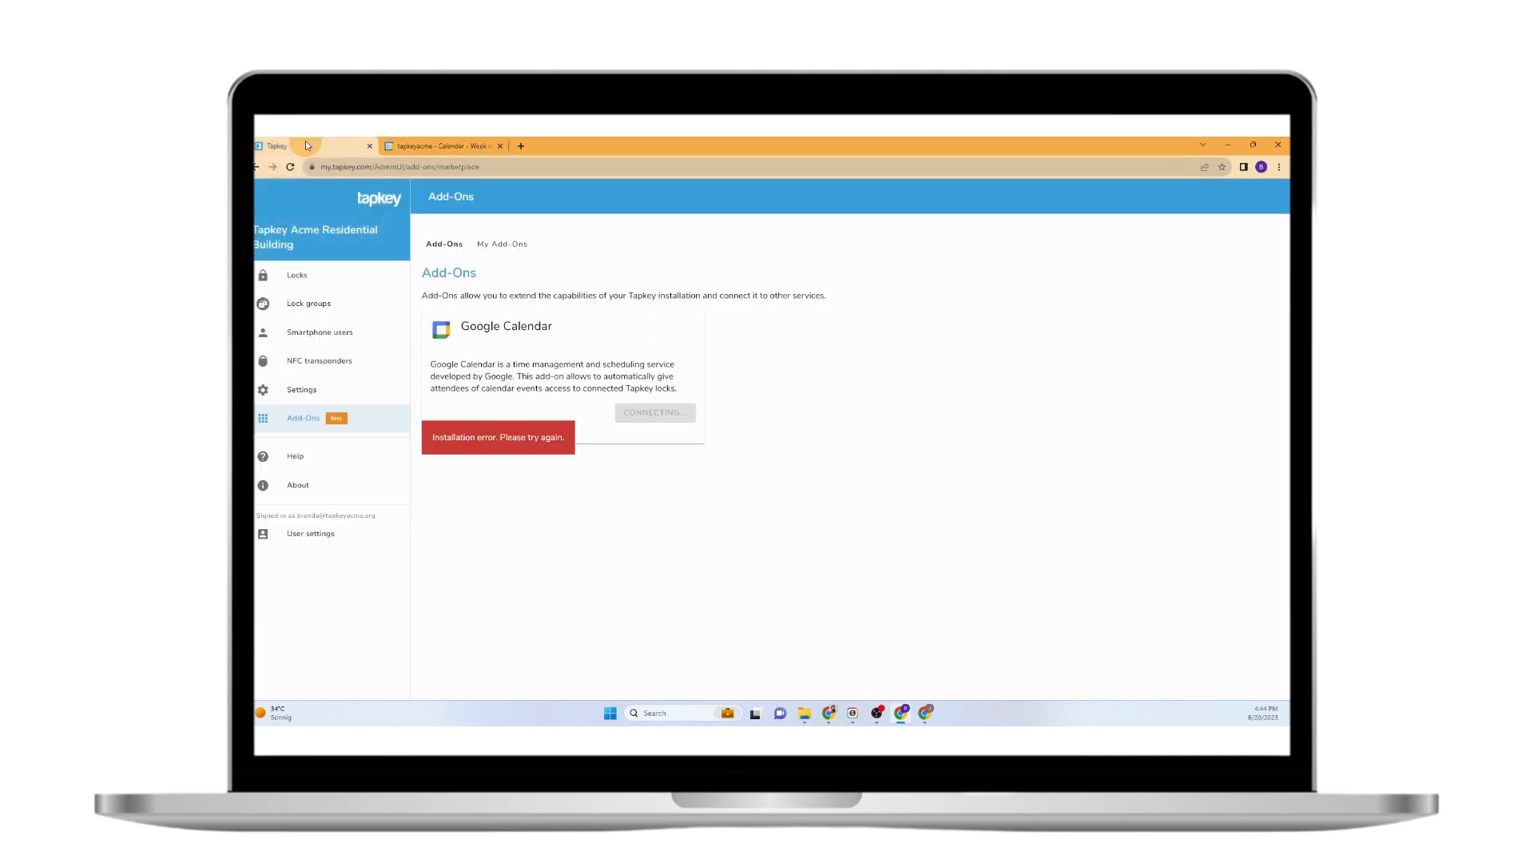
pyautogui.click(413, 142)
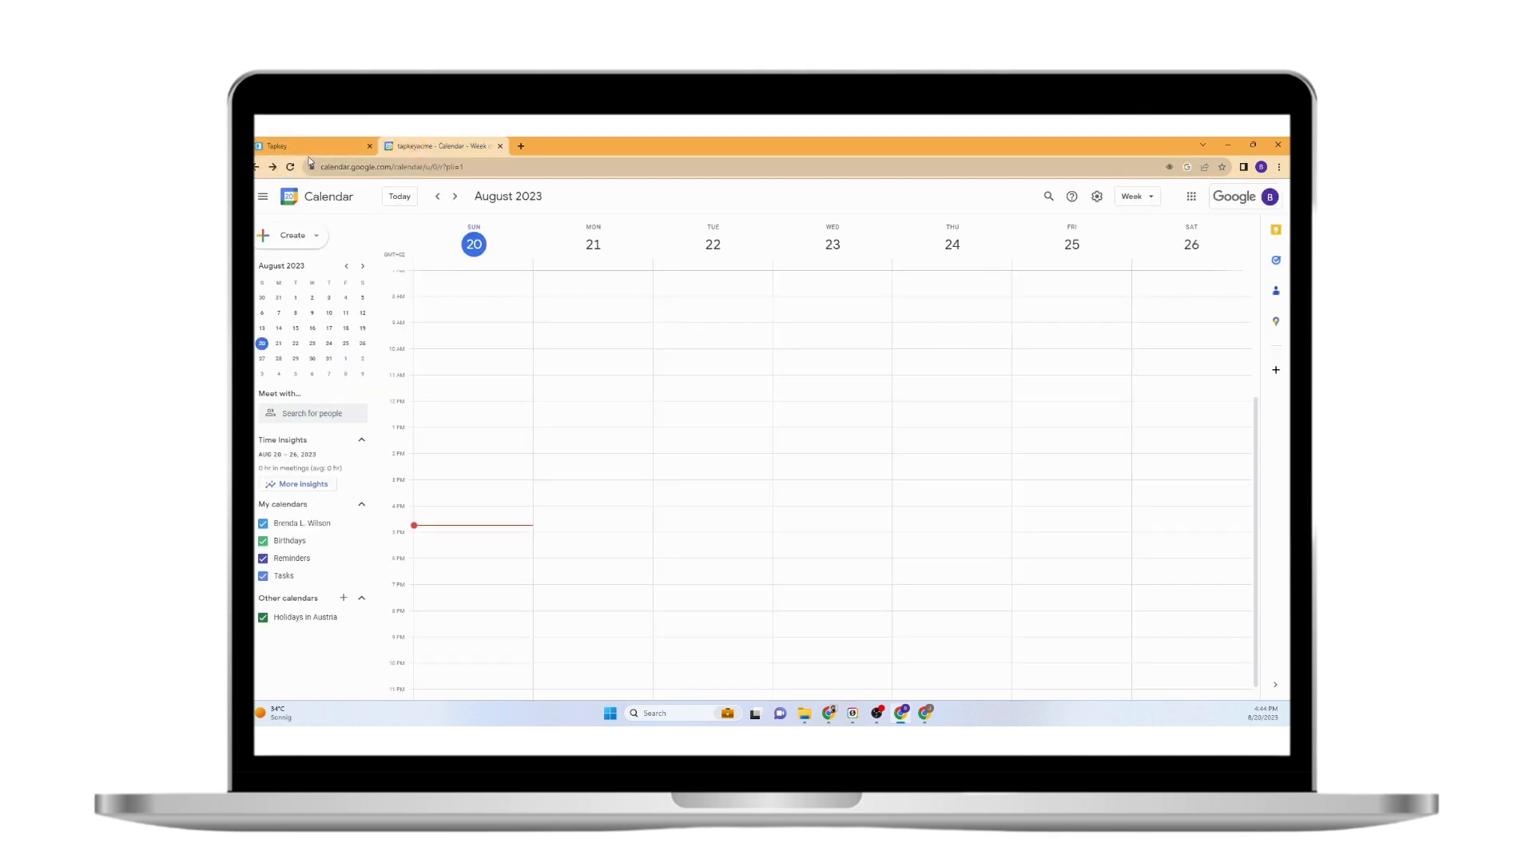
pyautogui.click(925, 713)
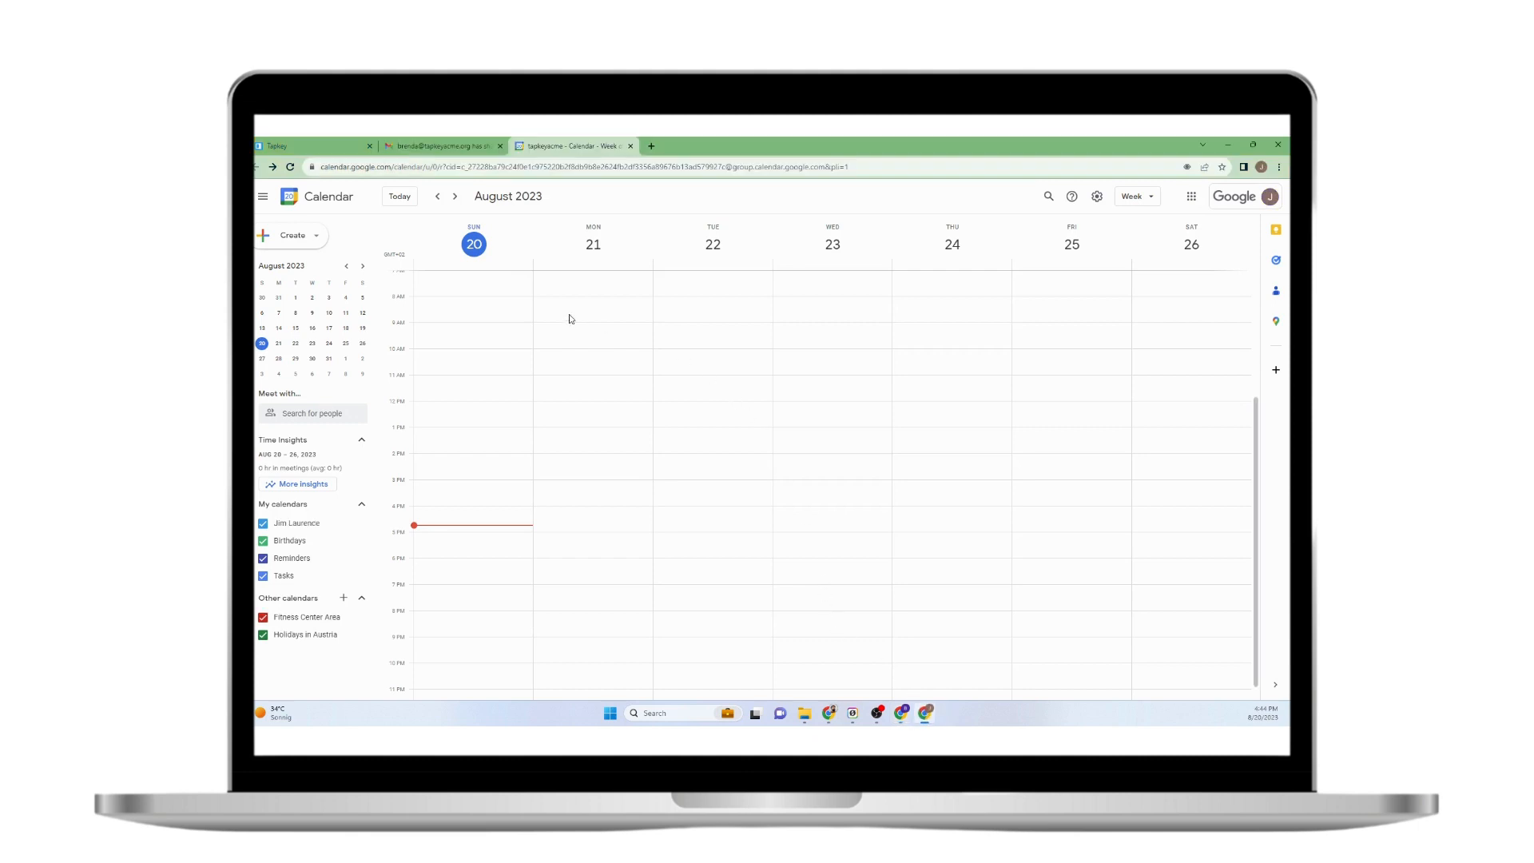
pyautogui.moveTo(924, 717)
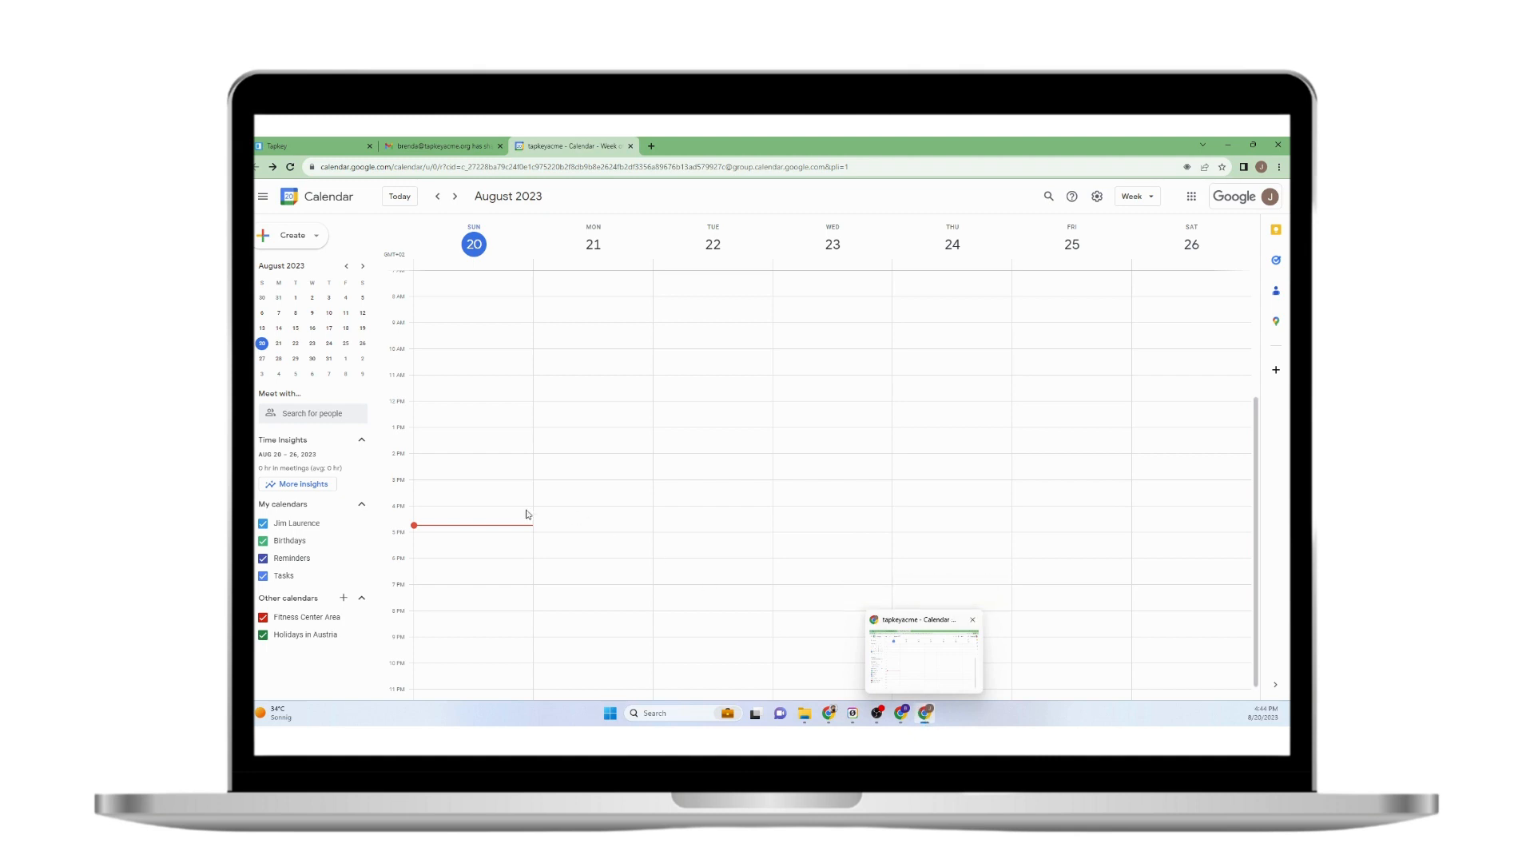
pyautogui.click(895, 713)
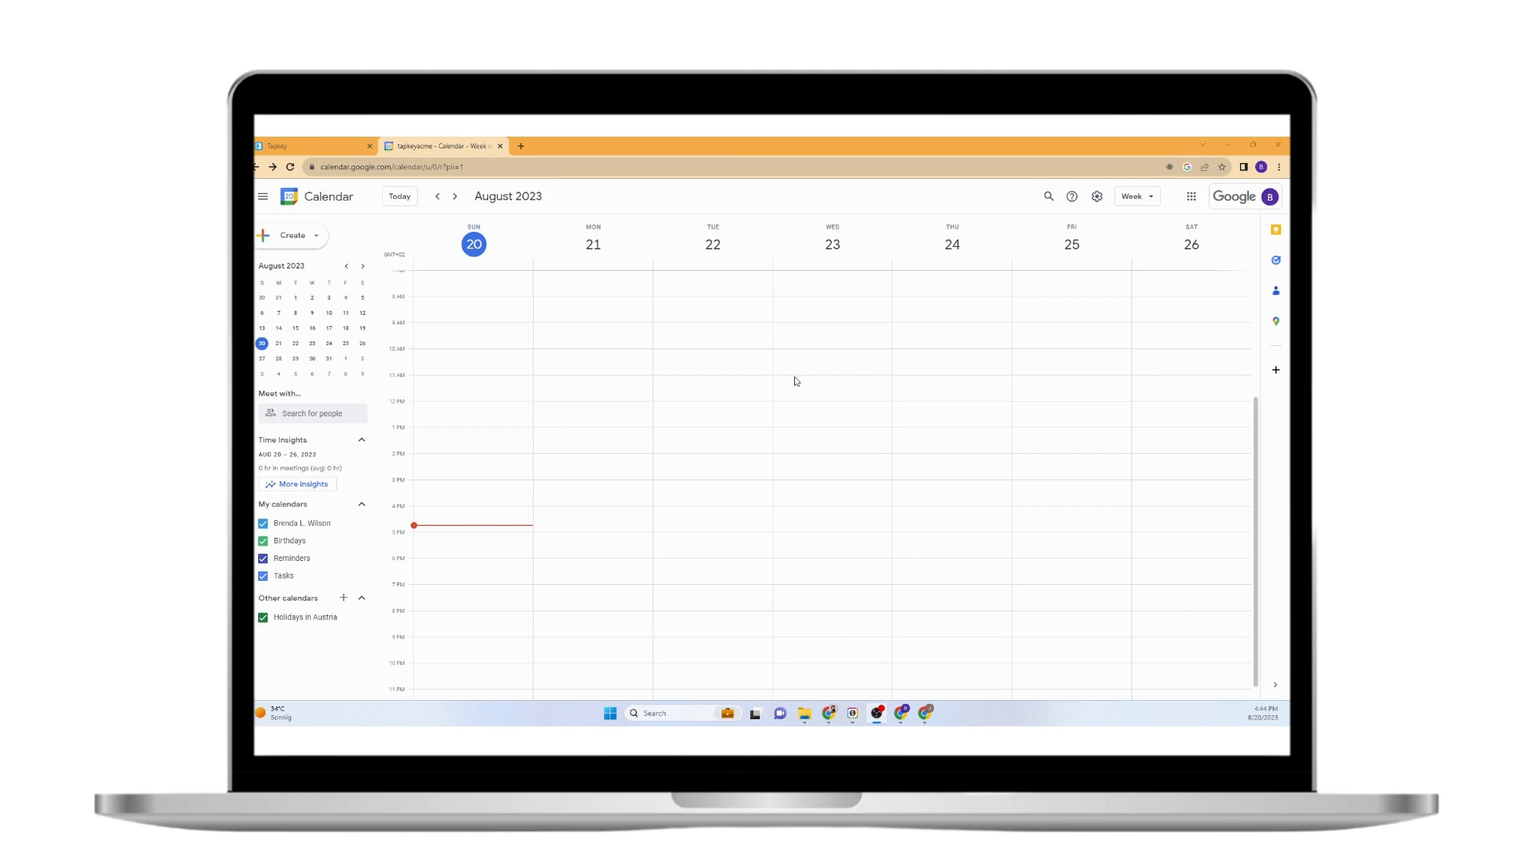
# Review Tapkey's Locks page for the Fitness Center lock, then go back to Google Calendar.
pyautogui.click(342, 140)
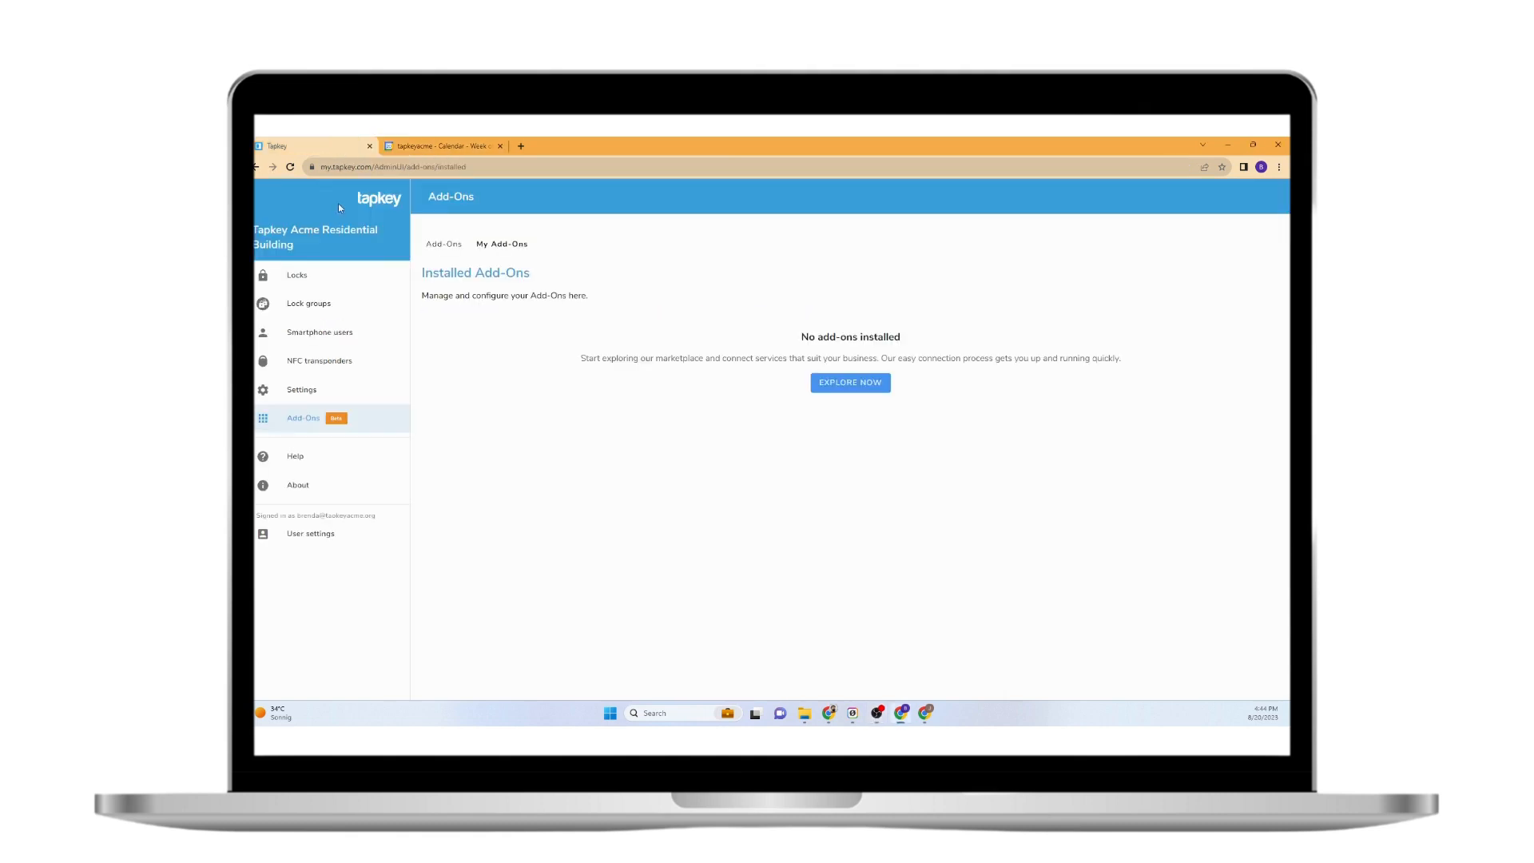
pyautogui.click(320, 280)
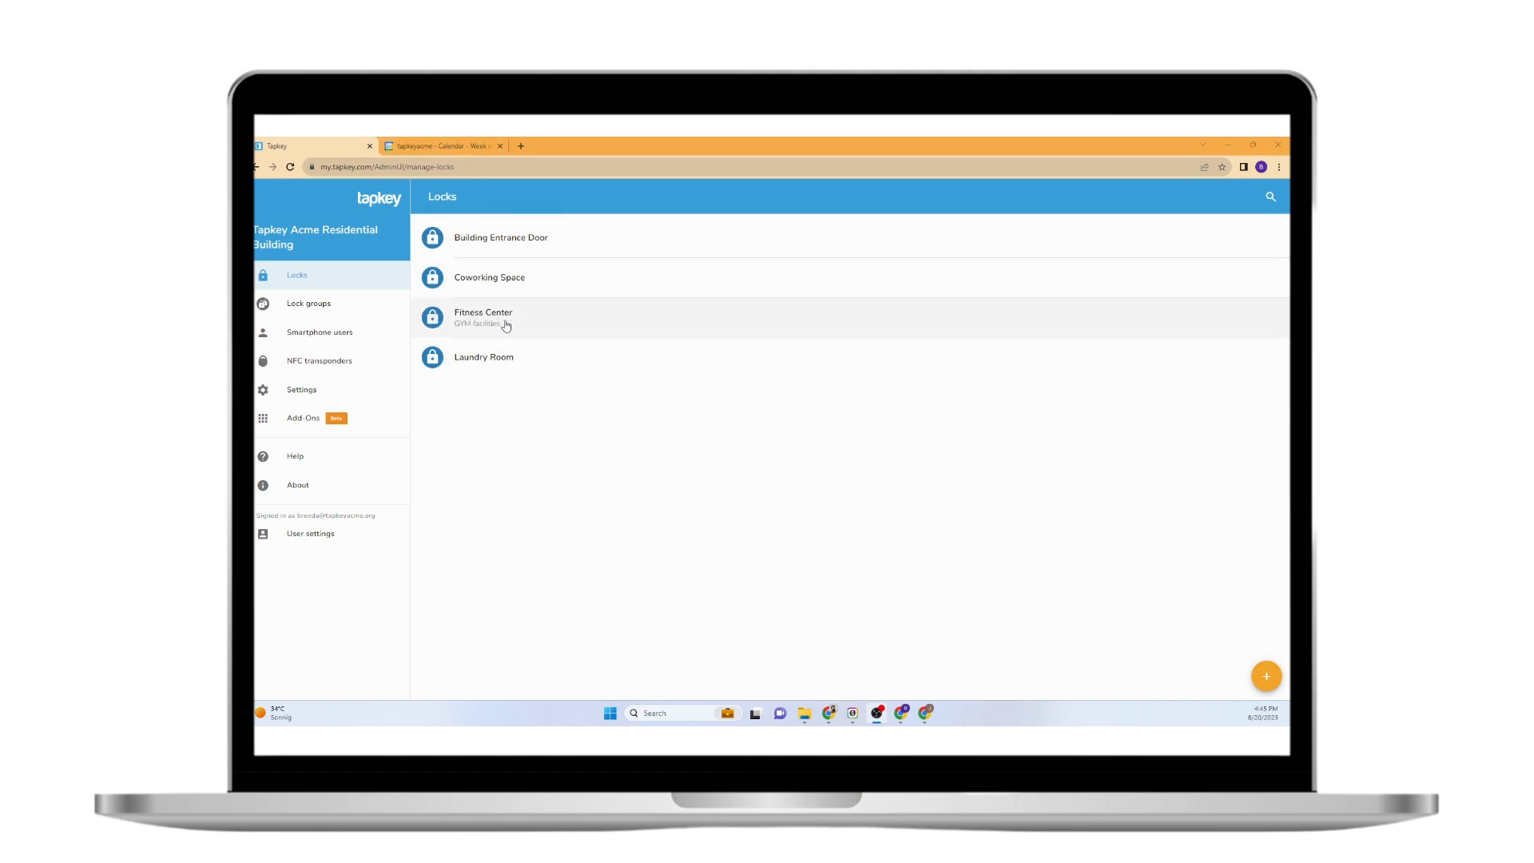
pyautogui.click(441, 145)
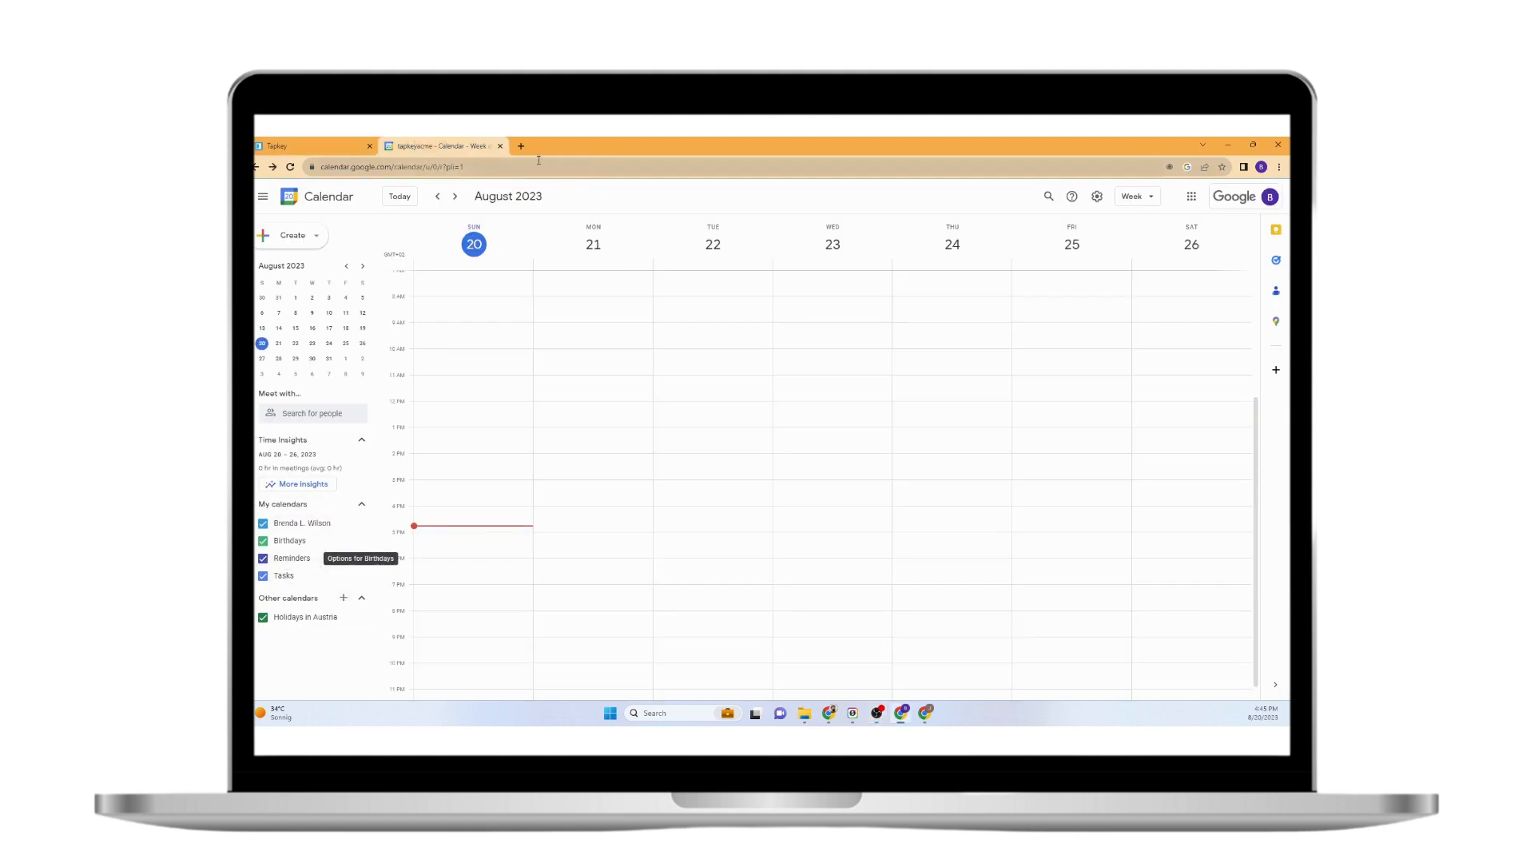
pyautogui.click(349, 168)
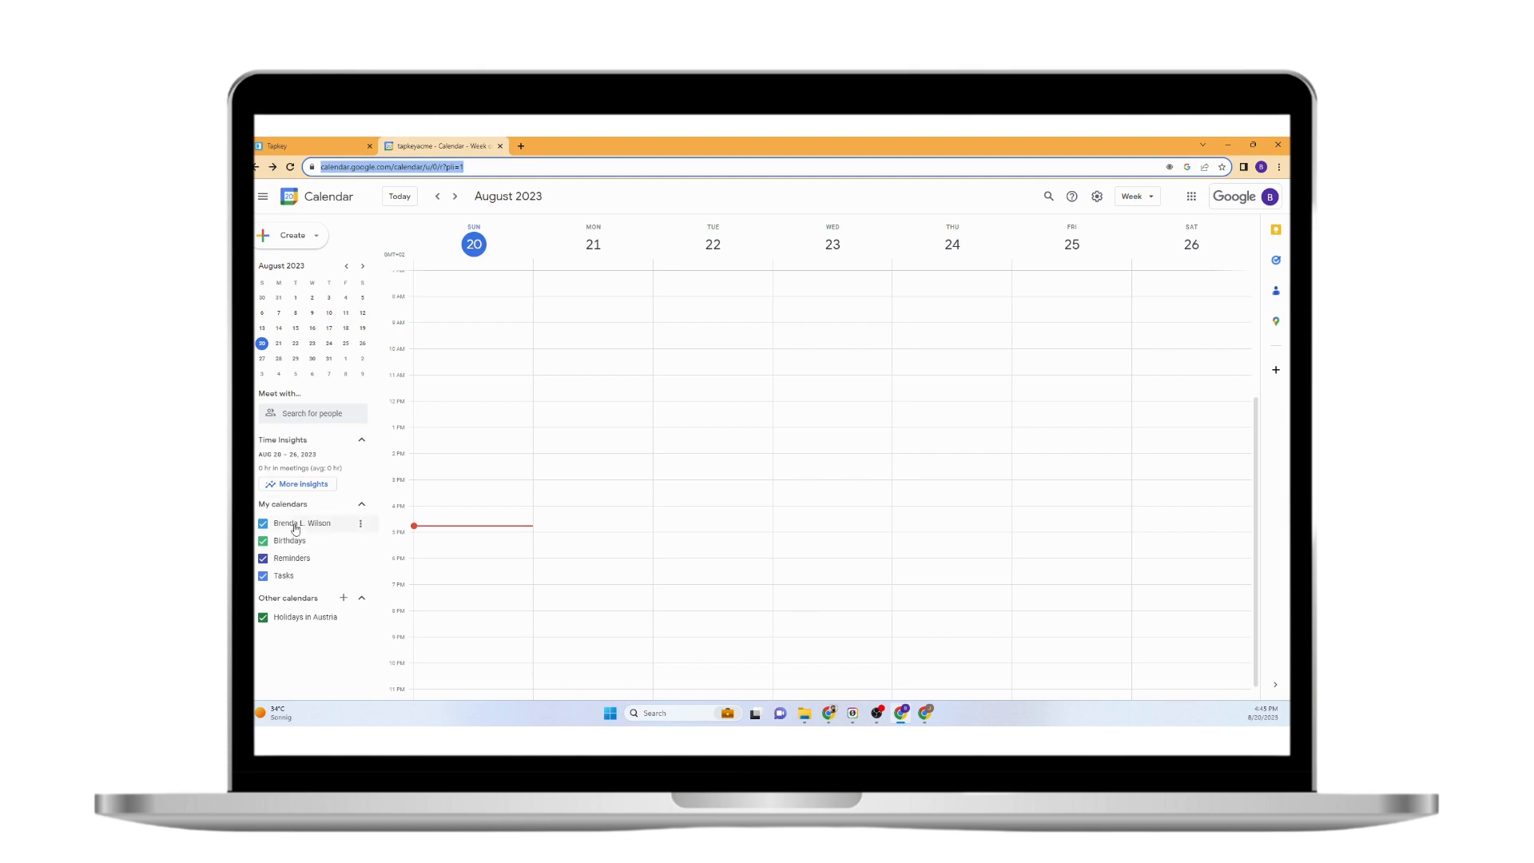
# Create a new Google calendar named 'Fitness Center Area' under Other calendars, then return to Tapkey.
pyautogui.click(342, 600)
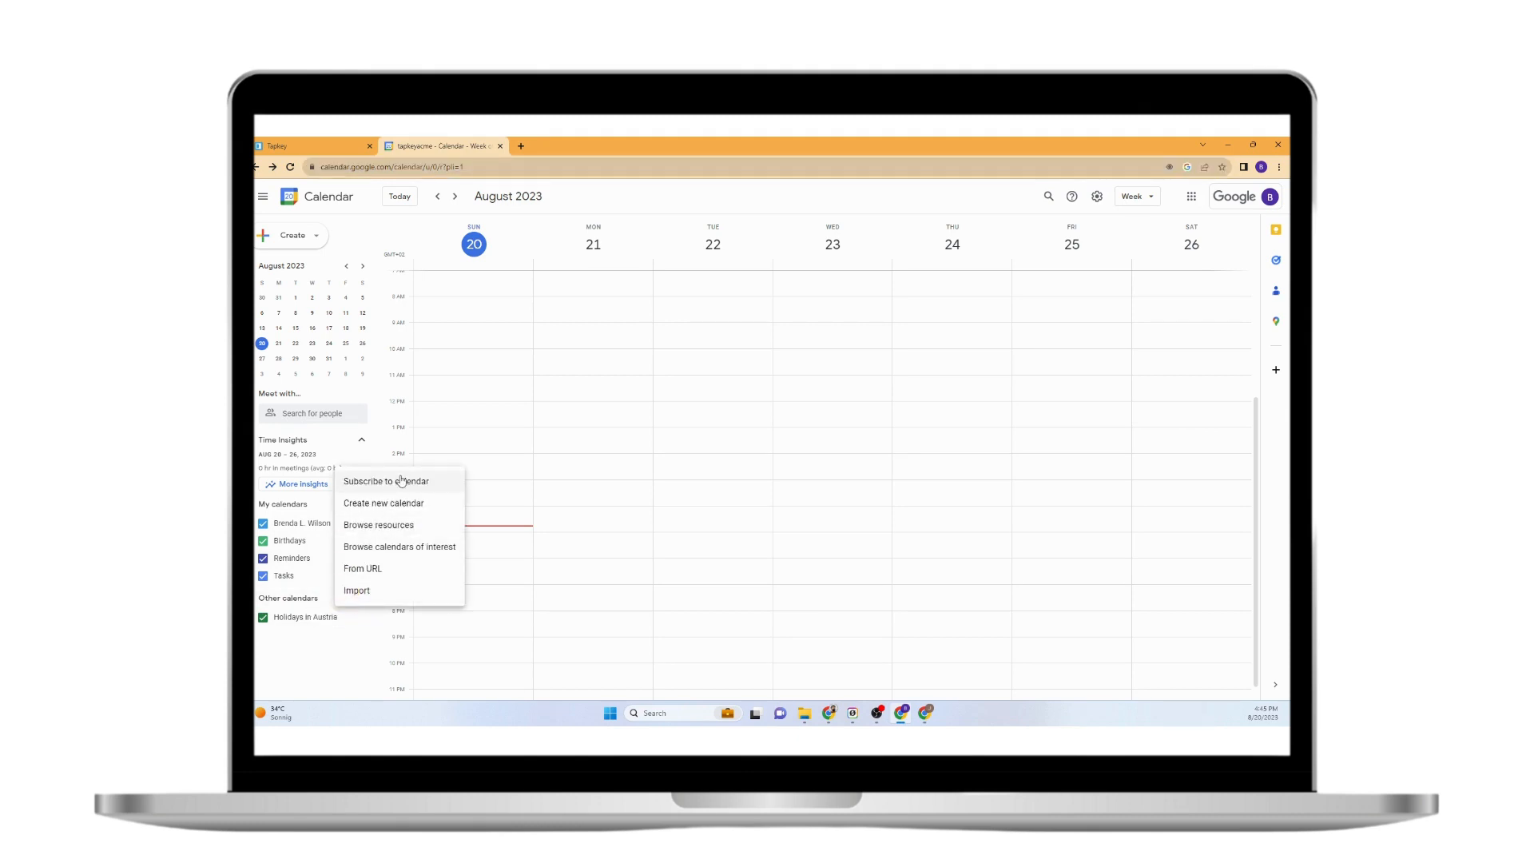
pyautogui.click(404, 503)
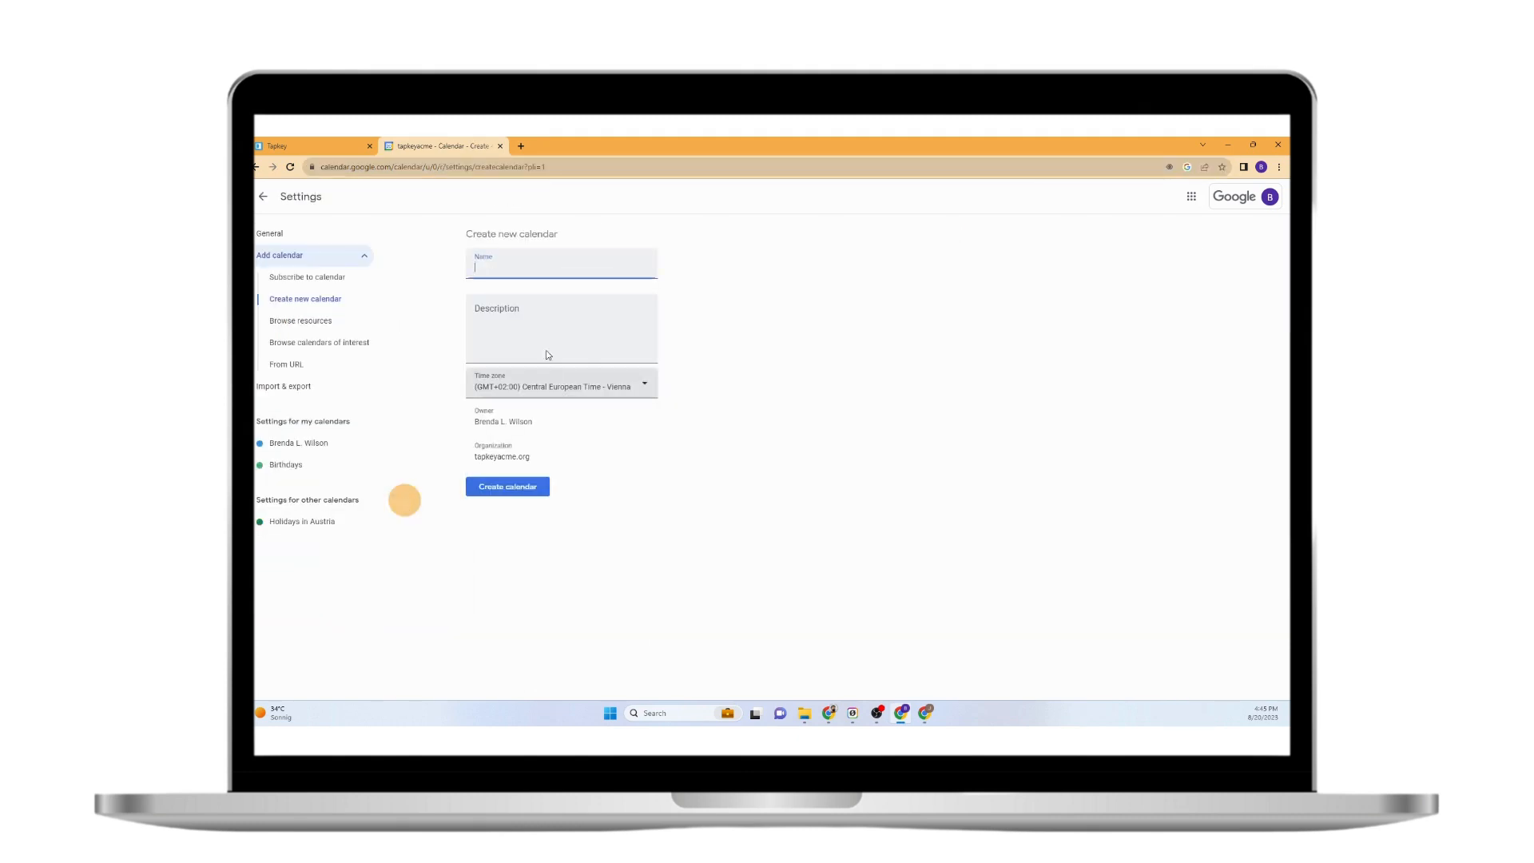
pyautogui.click(542, 270)
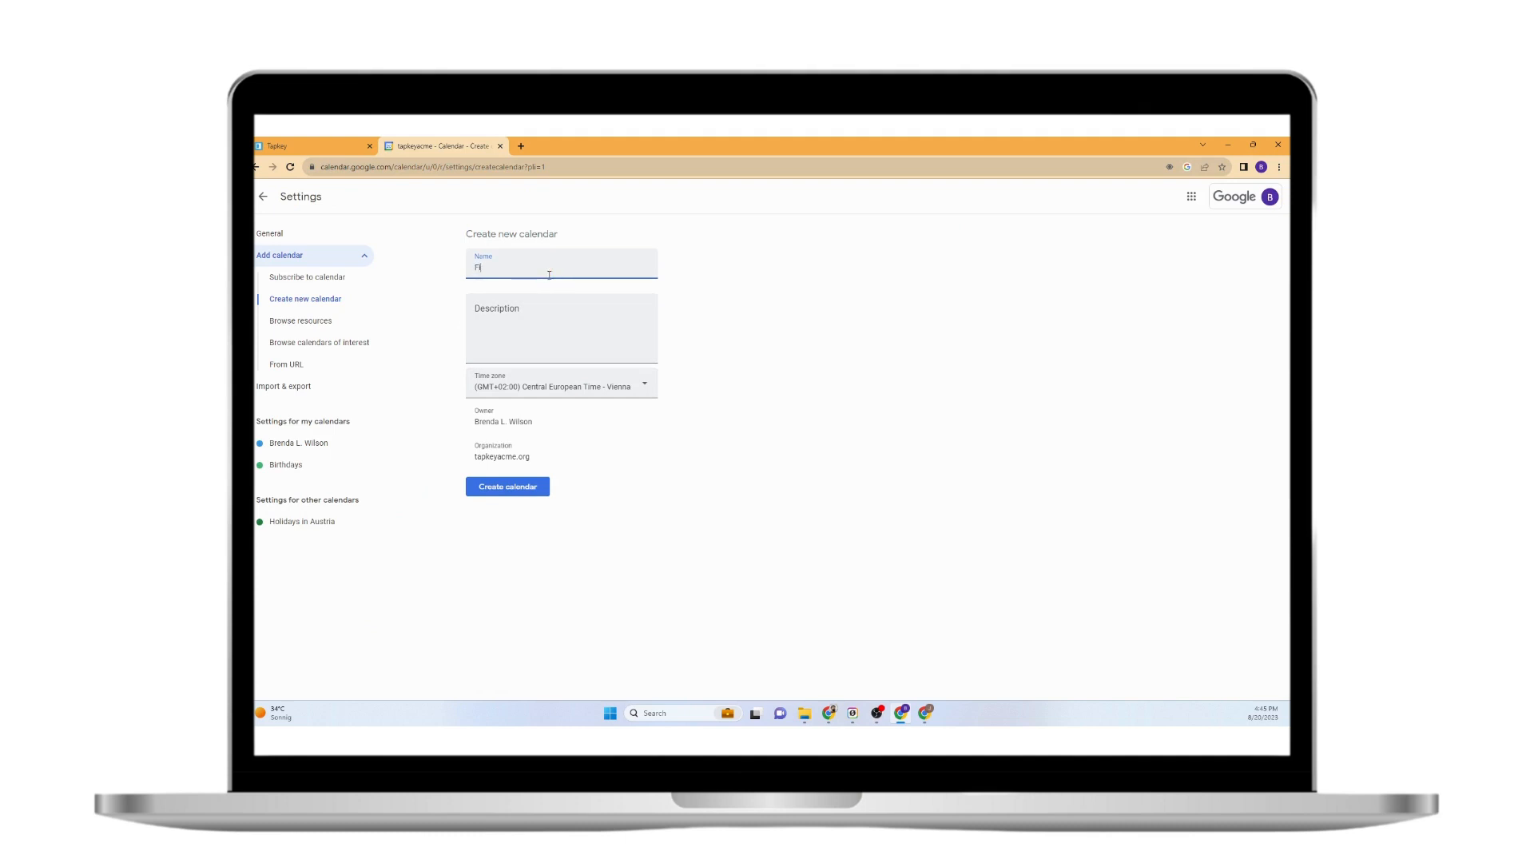
pyautogui.write('Fit')
pyautogui.click(352, 146)
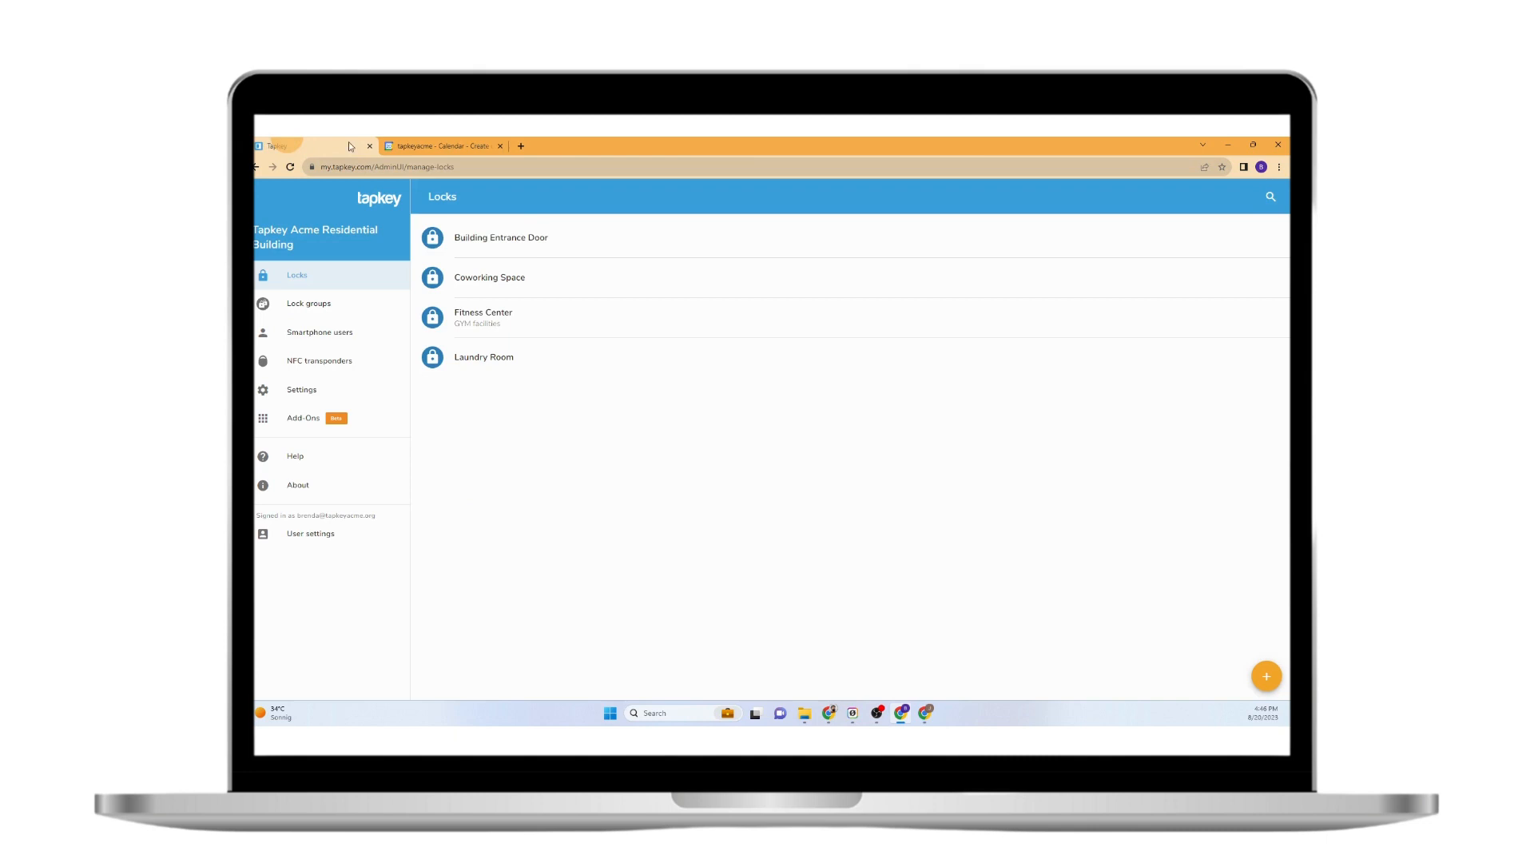
pyautogui.click(428, 144)
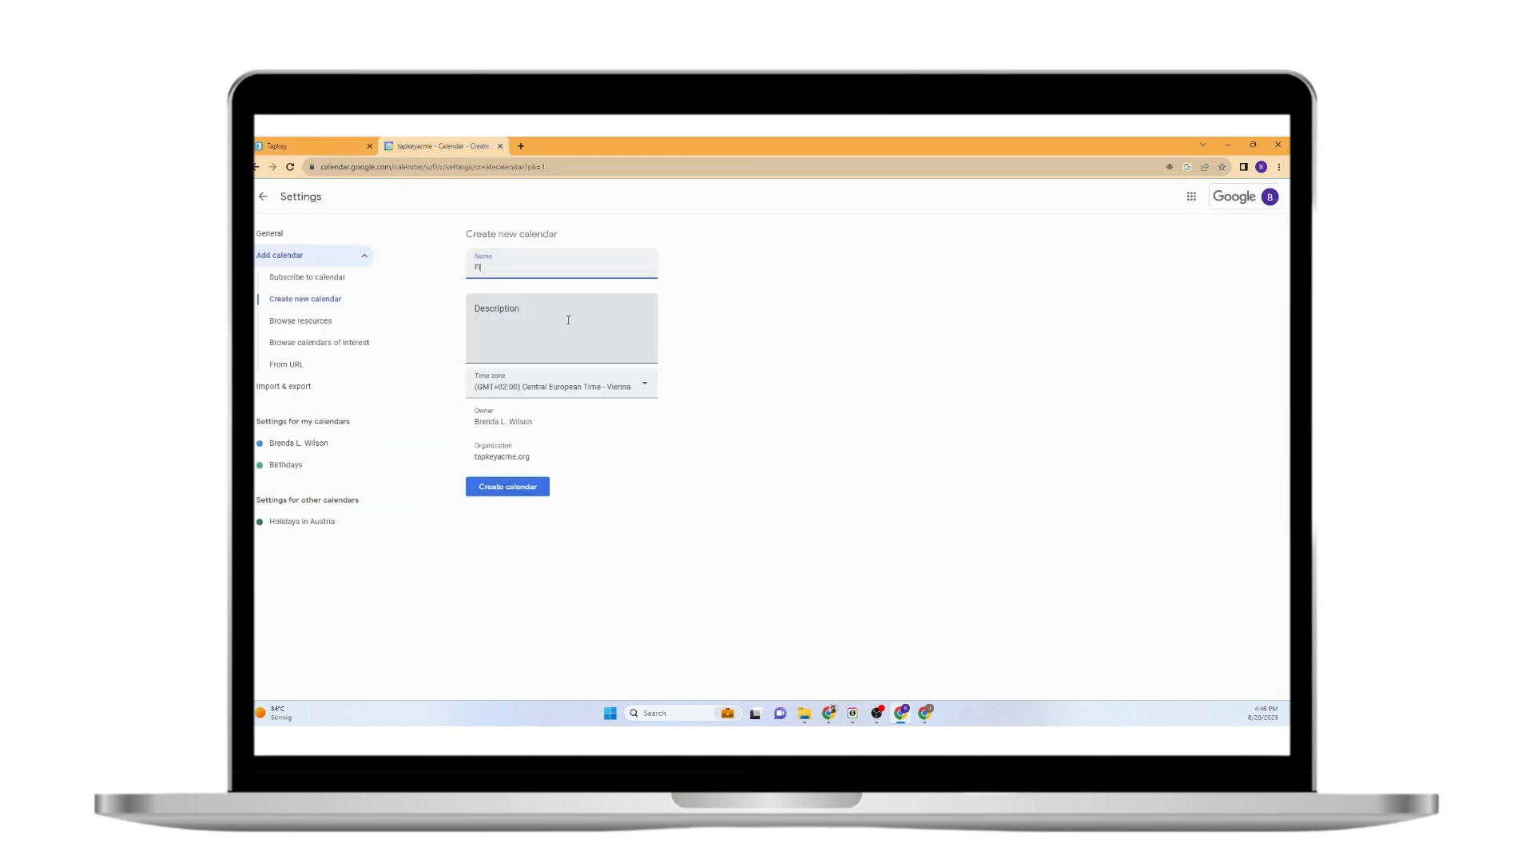
pyautogui.write('er')
pyautogui.write('ness')
pyautogui.write(' Center Area')
pyautogui.click(700, 533)
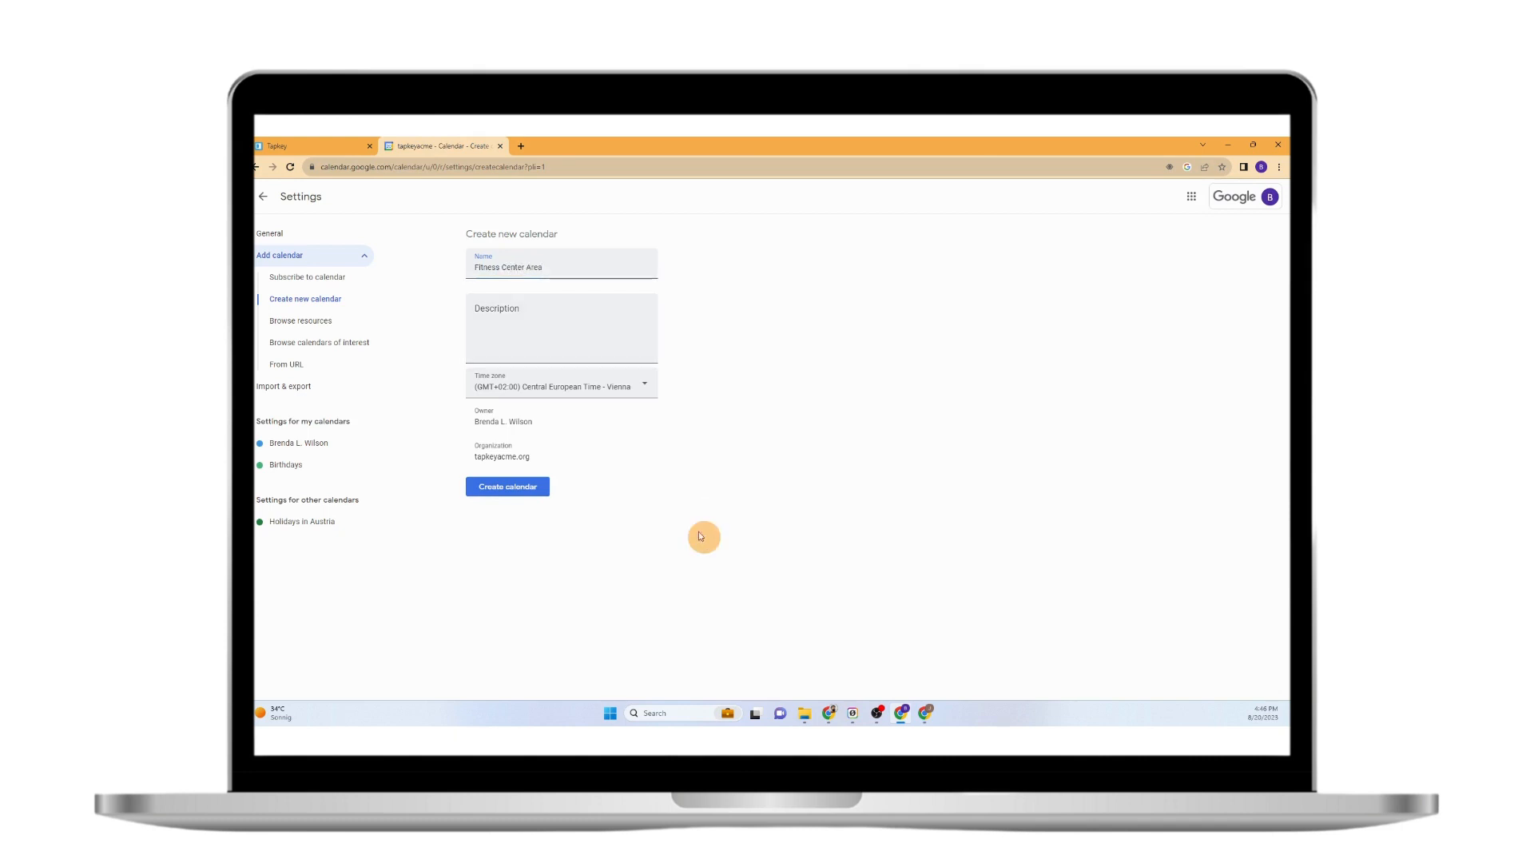
pyautogui.click(520, 490)
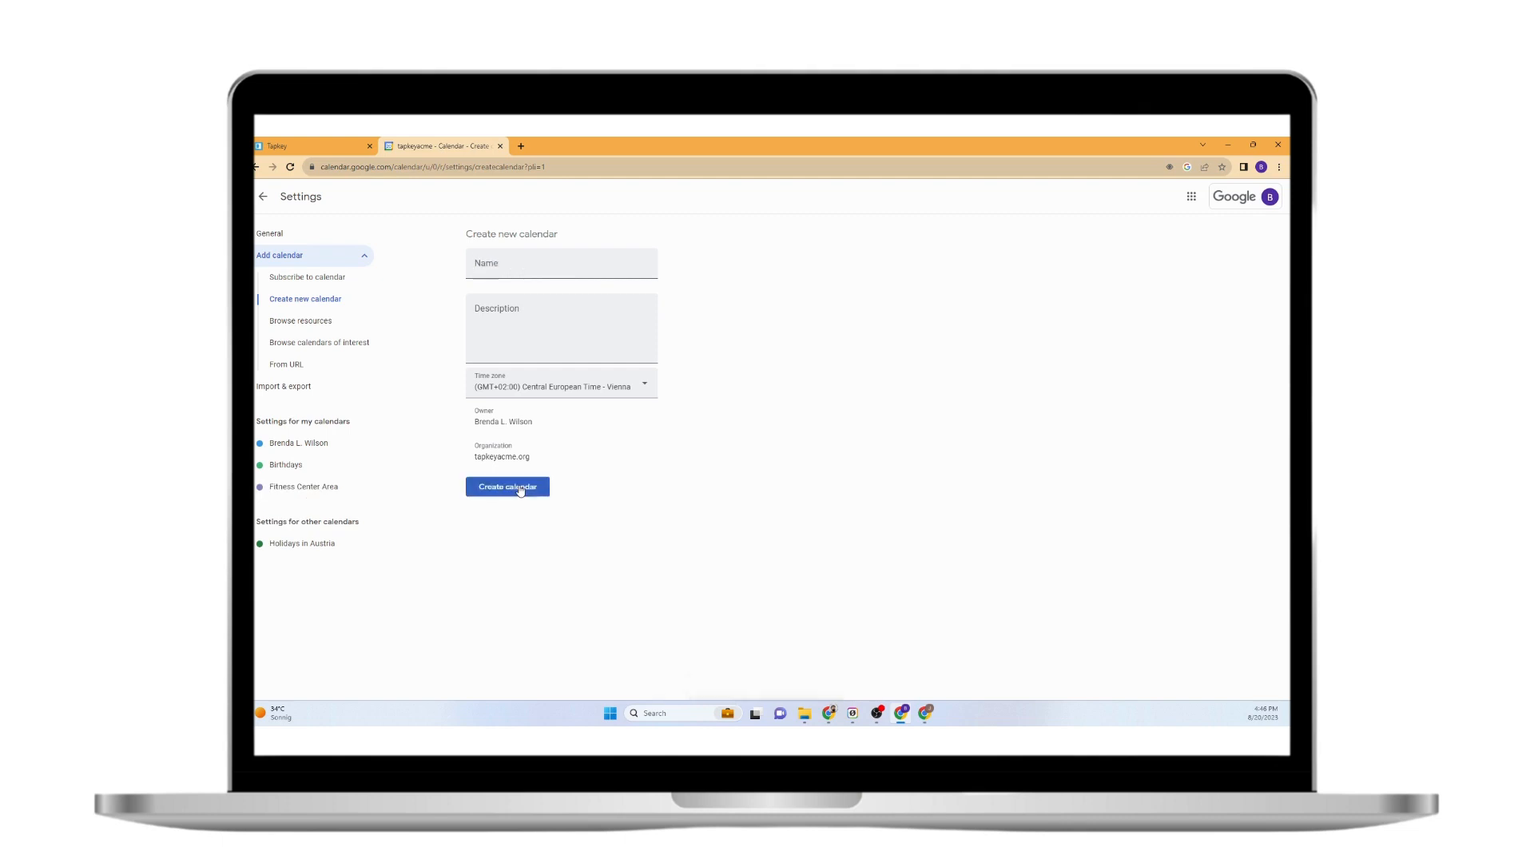
pyautogui.click(321, 487)
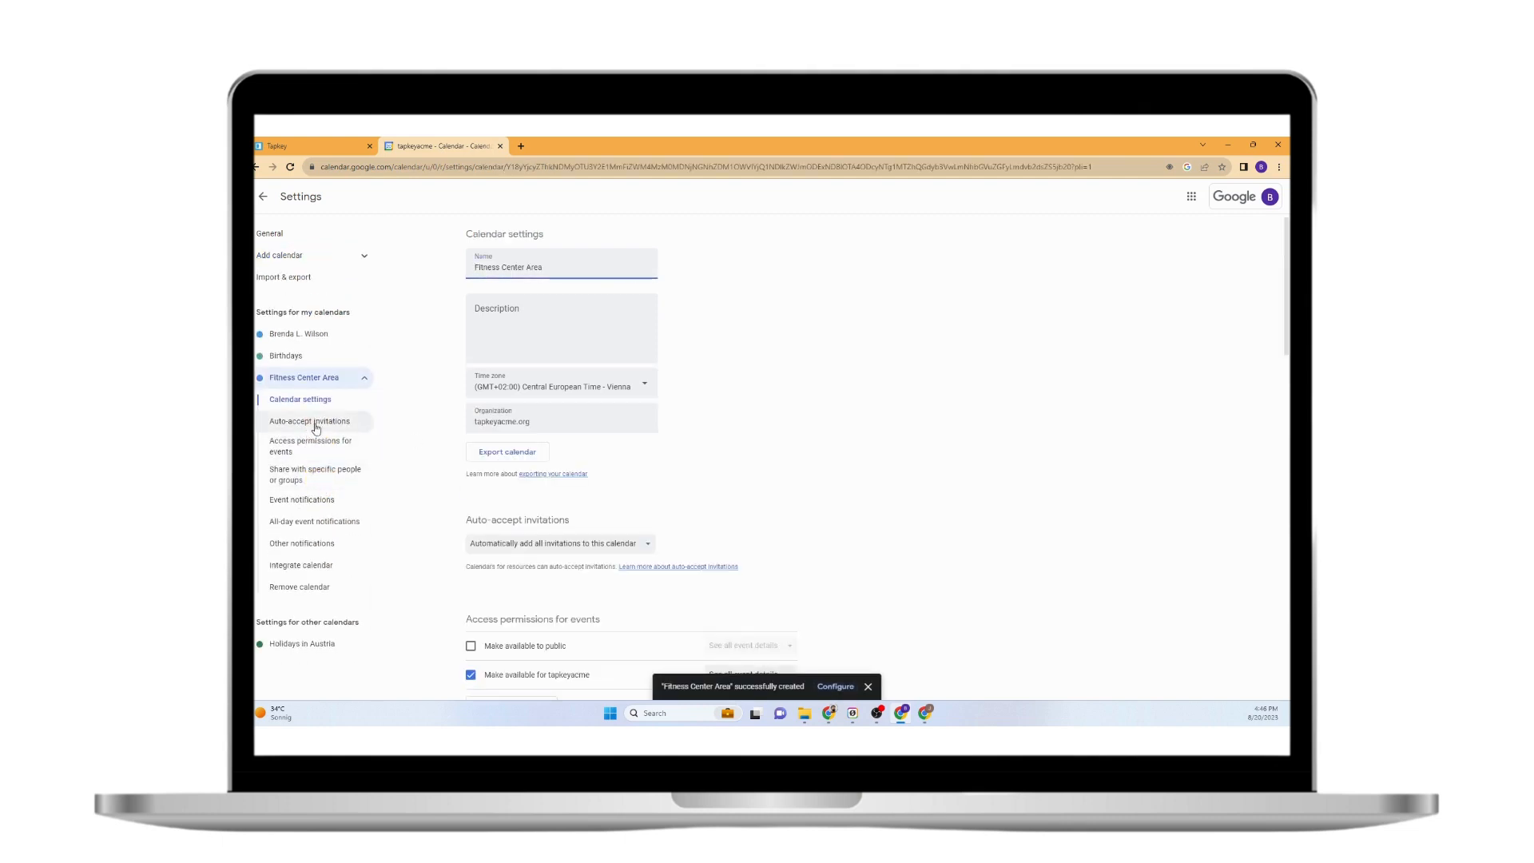
pyautogui.click(336, 141)
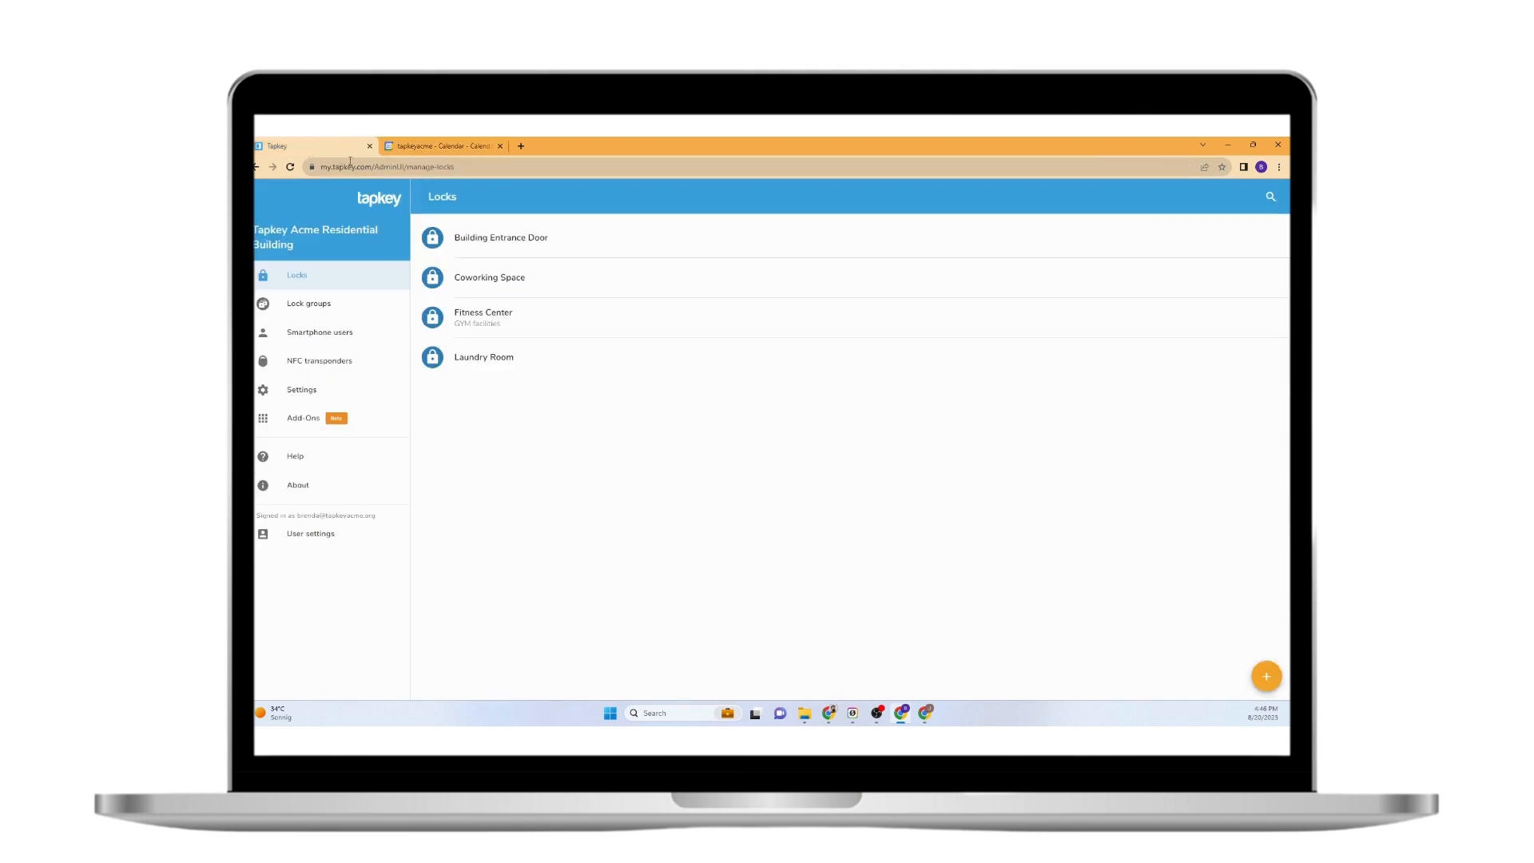
# Open Tapkey's Add-Ons marketplace and choose Connect with Google Calendar on the Google Calendar card.
pyautogui.click(336, 420)
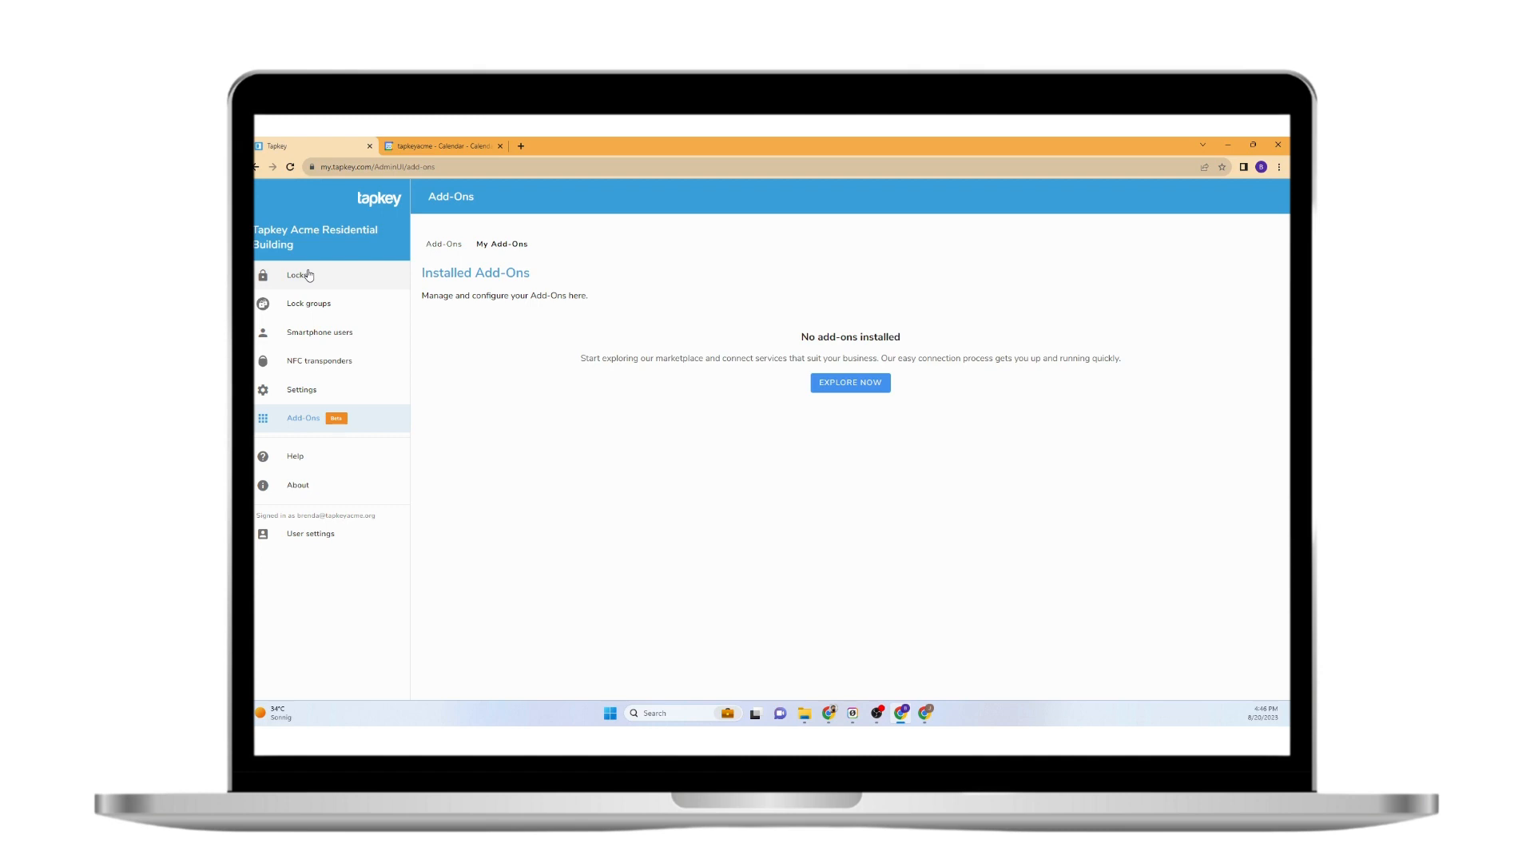
pyautogui.click(843, 383)
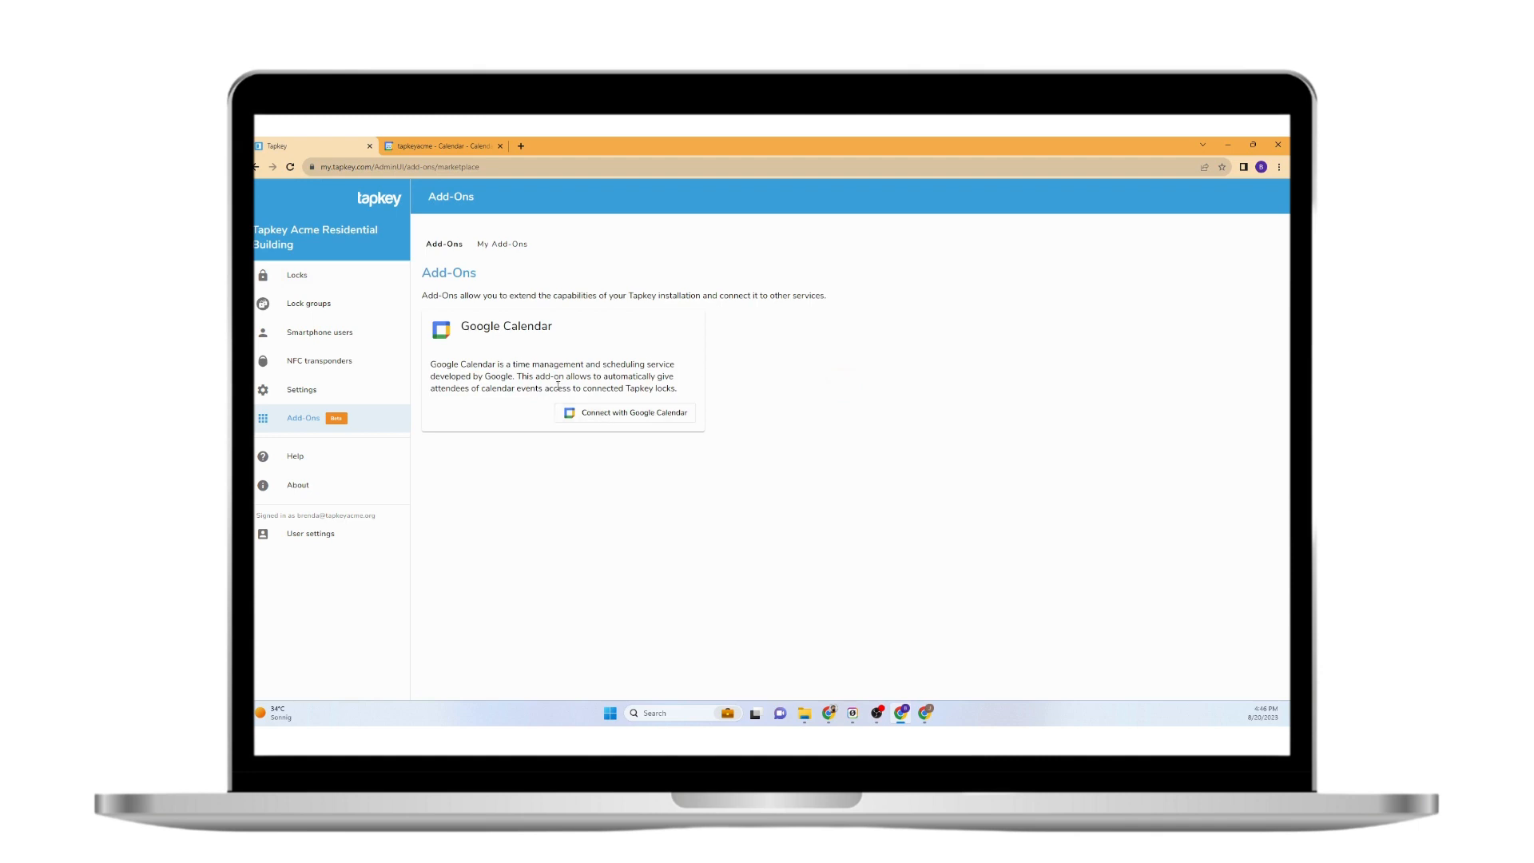
pyautogui.moveTo(477, 326); pyautogui.dragTo(633, 421)
pyautogui.click(631, 413)
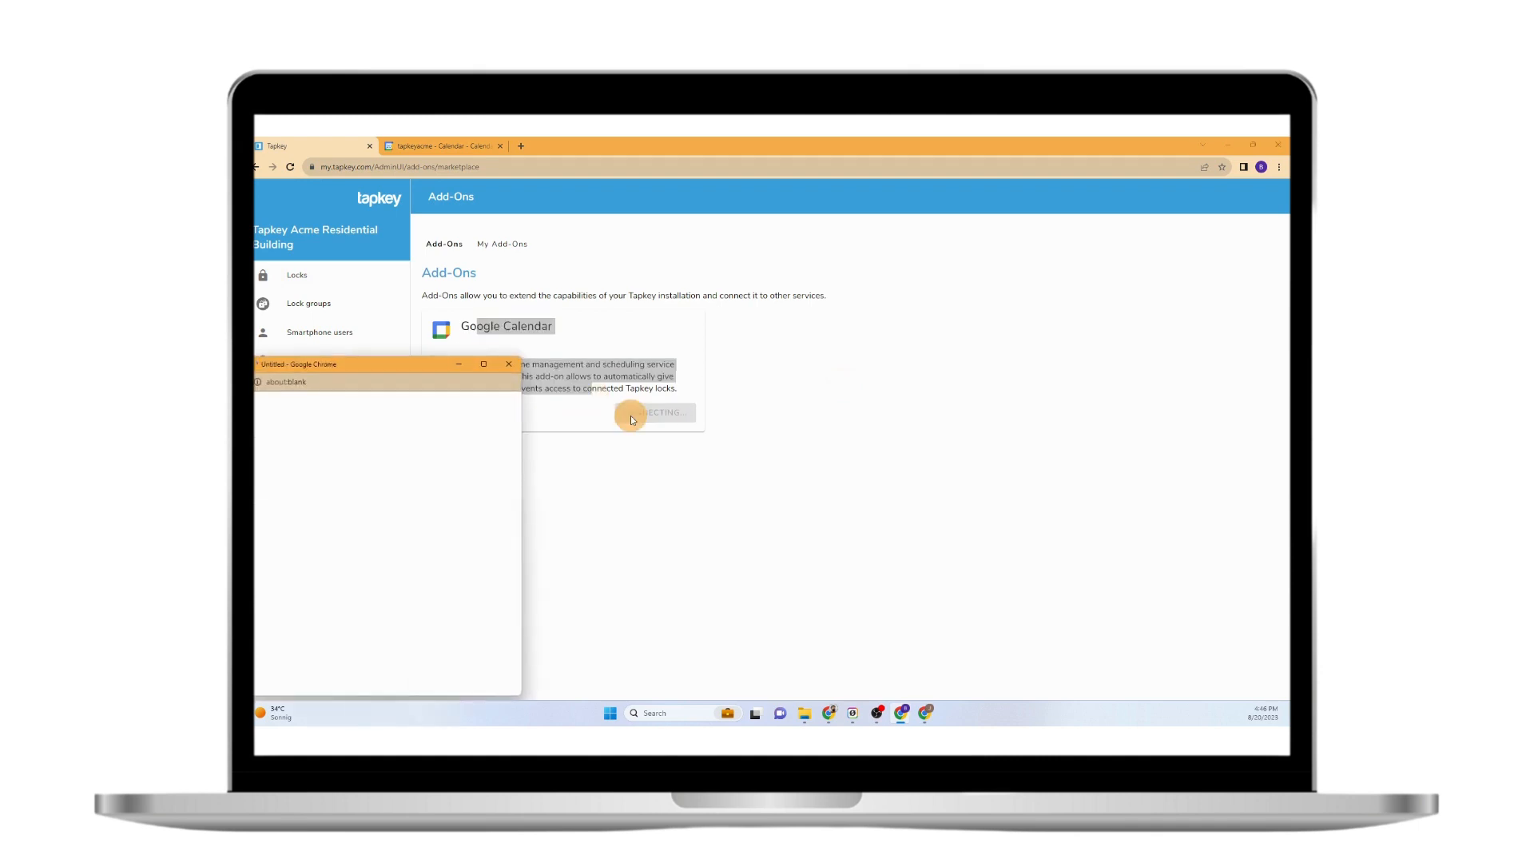
# Sign in with the admin Google account and grant Tapkey all requested calendar permissions.
pyautogui.click(484, 365)
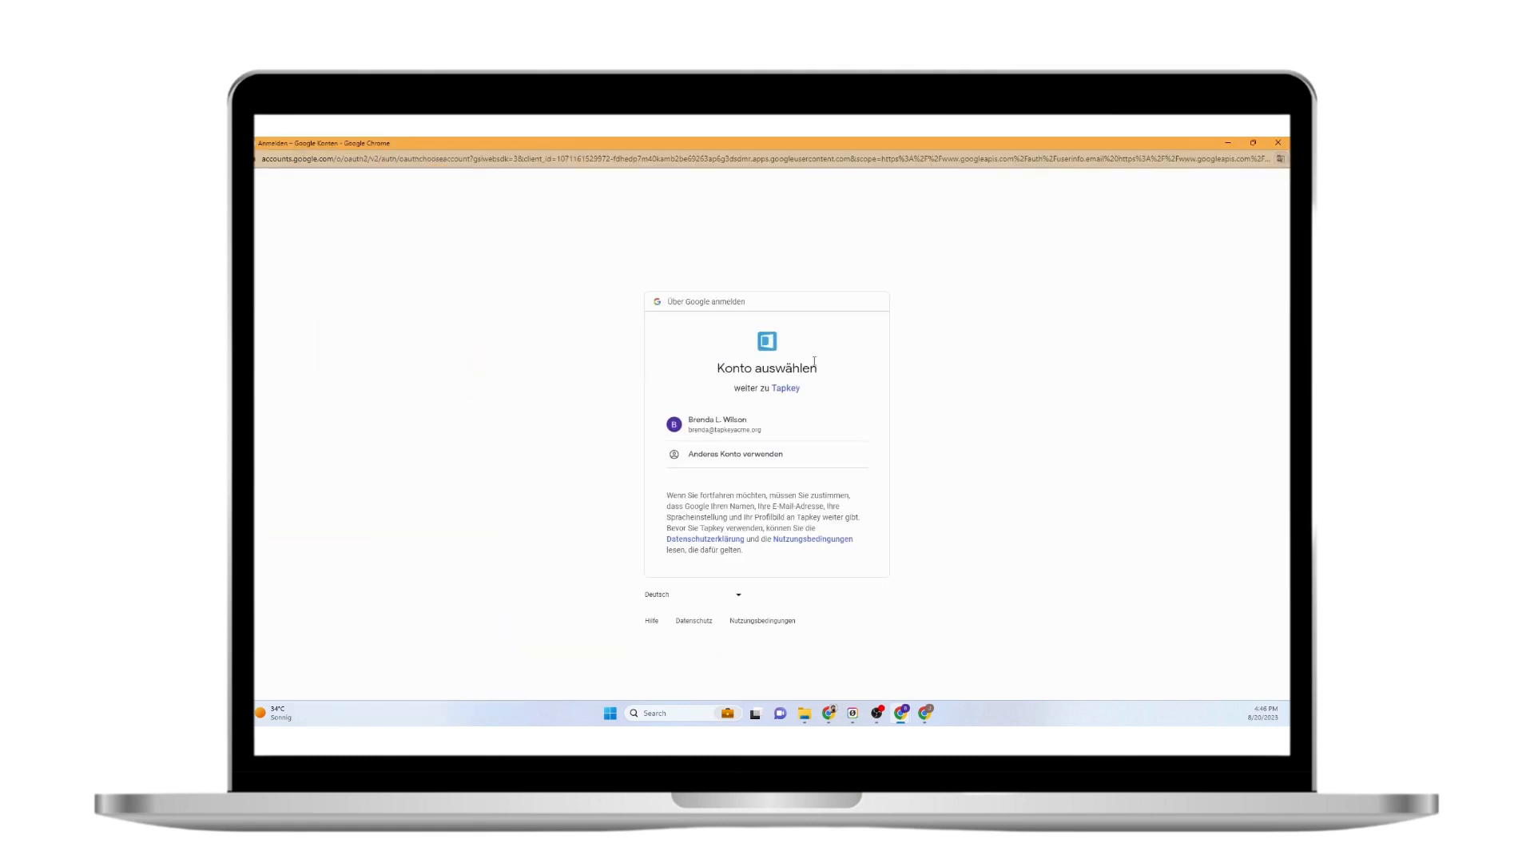
pyautogui.click(716, 428)
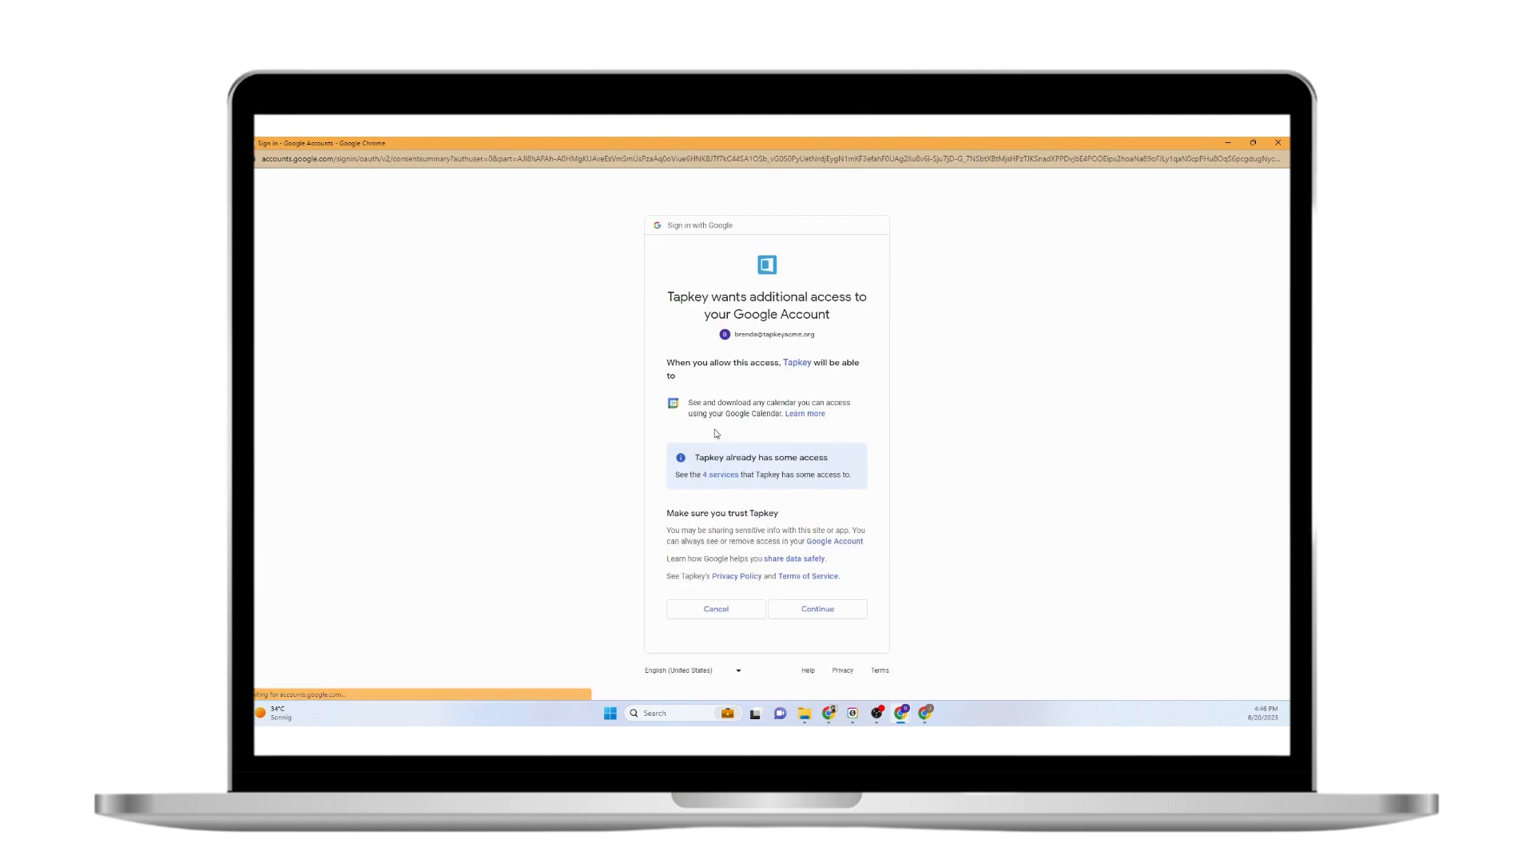
pyautogui.click(800, 417)
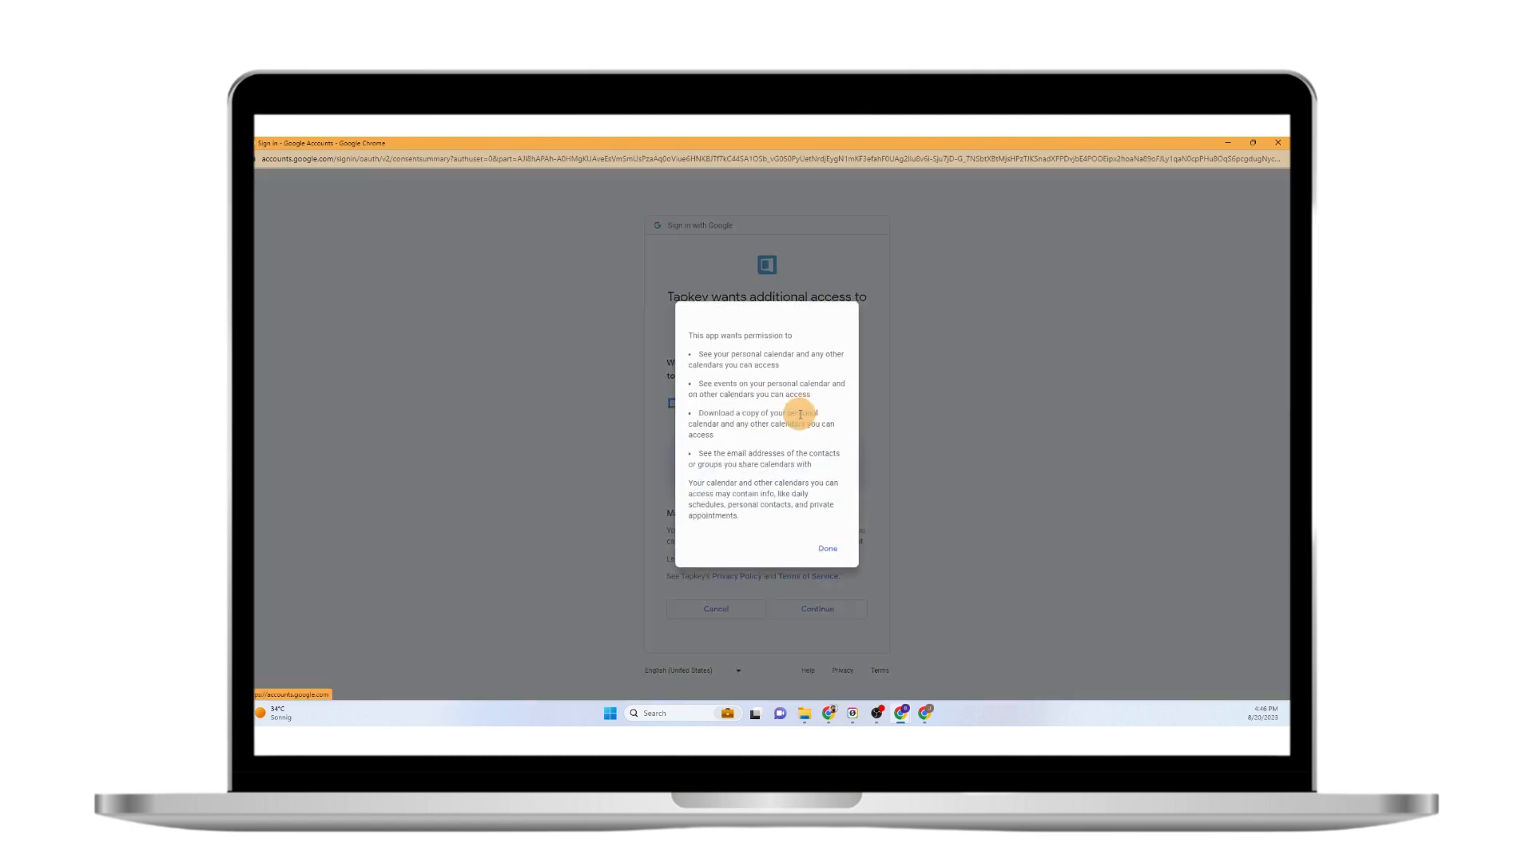
pyautogui.click(829, 551)
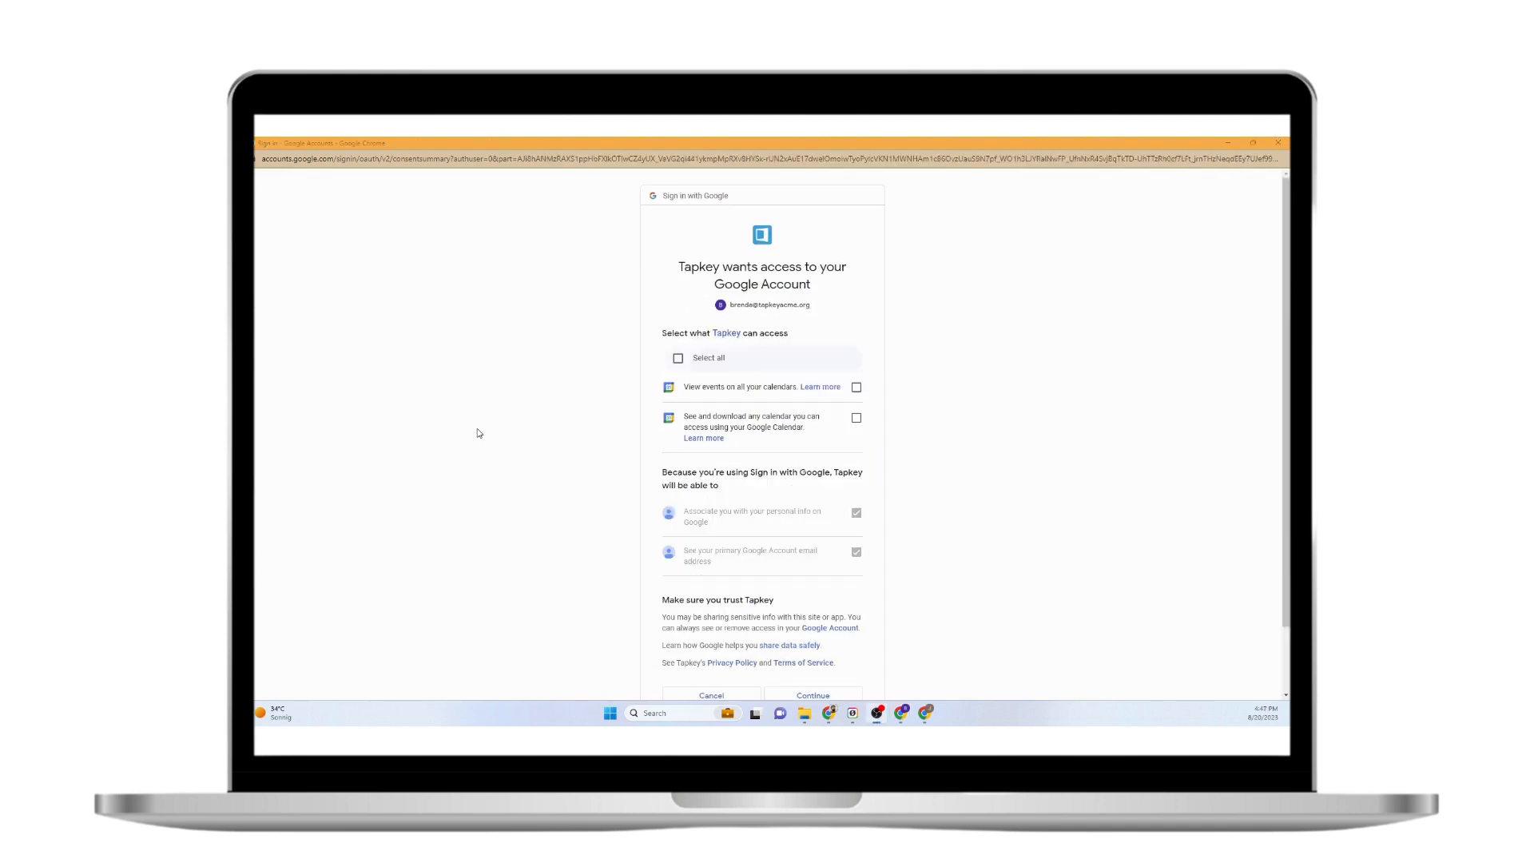
pyautogui.click(678, 360)
pyautogui.scroll(-2, 801, 561)
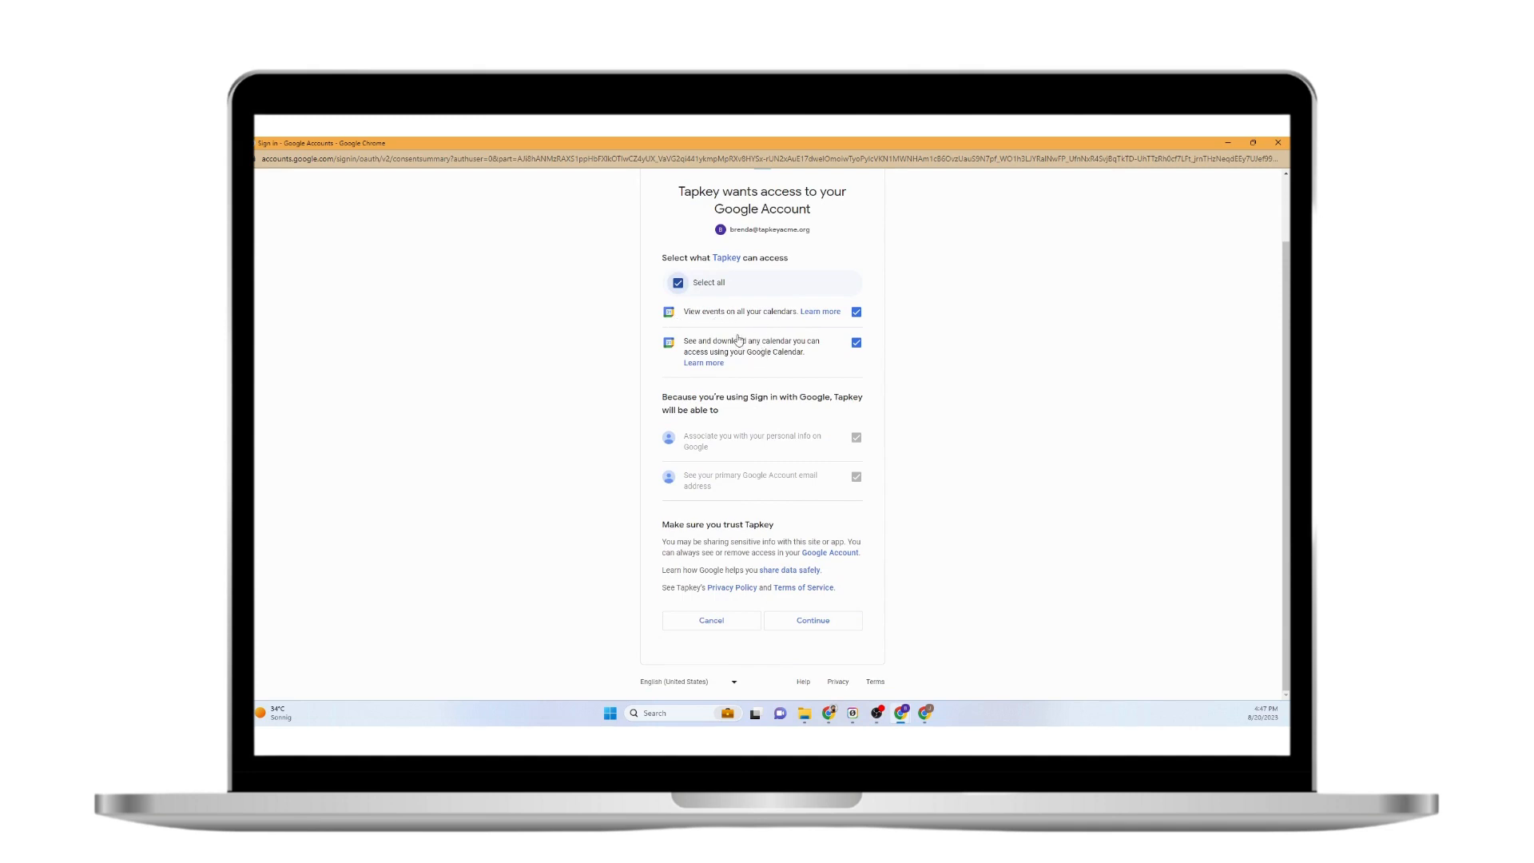
pyautogui.click(819, 623)
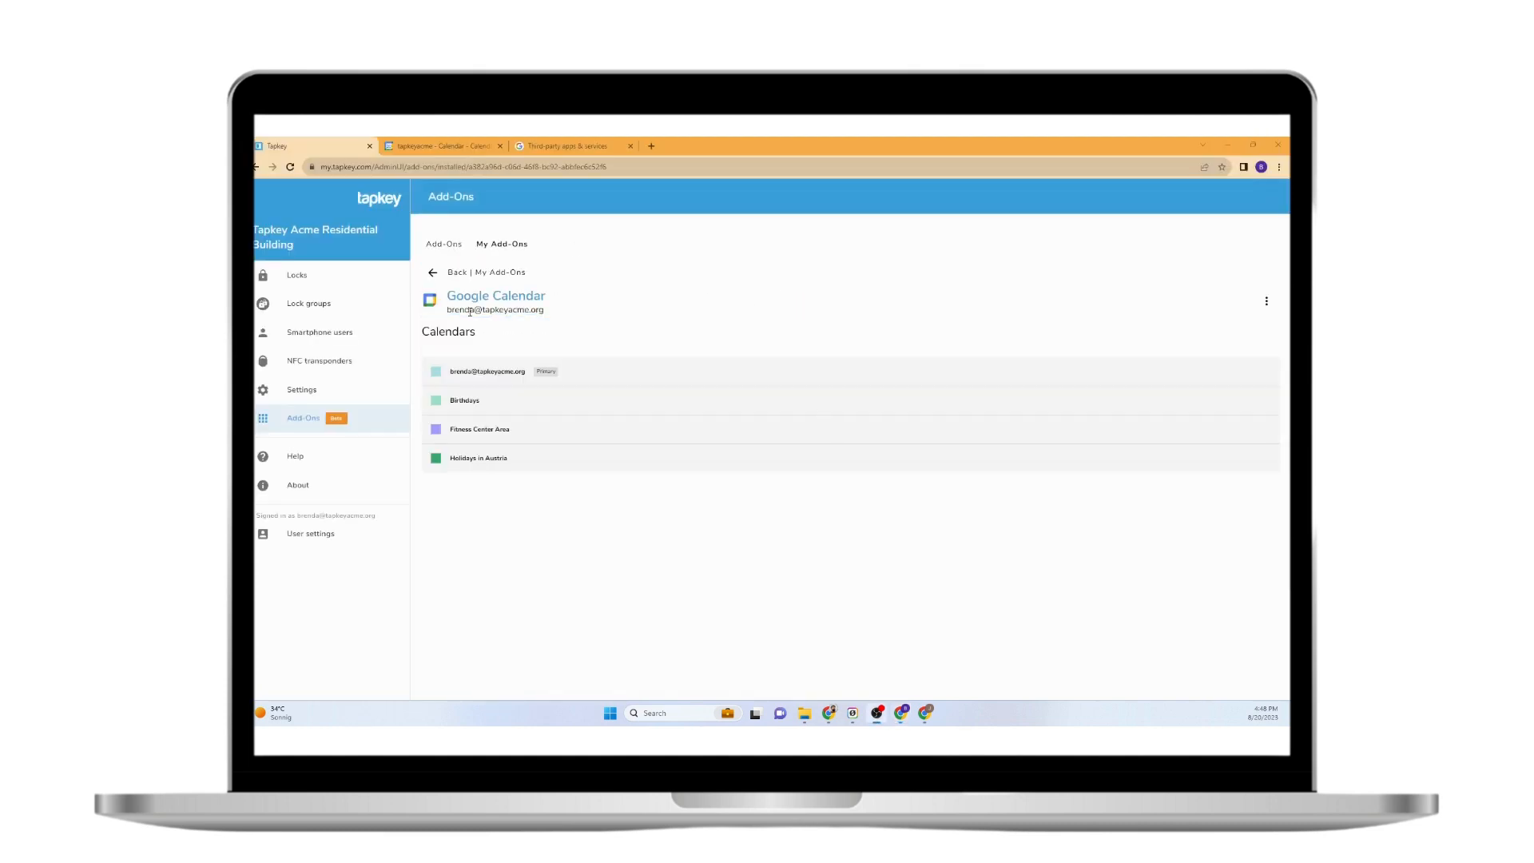
# Return to the Google Calendar tab and close settings to show the August 20–26, 2023 week.
pyautogui.click(451, 143)
pyautogui.click(548, 146)
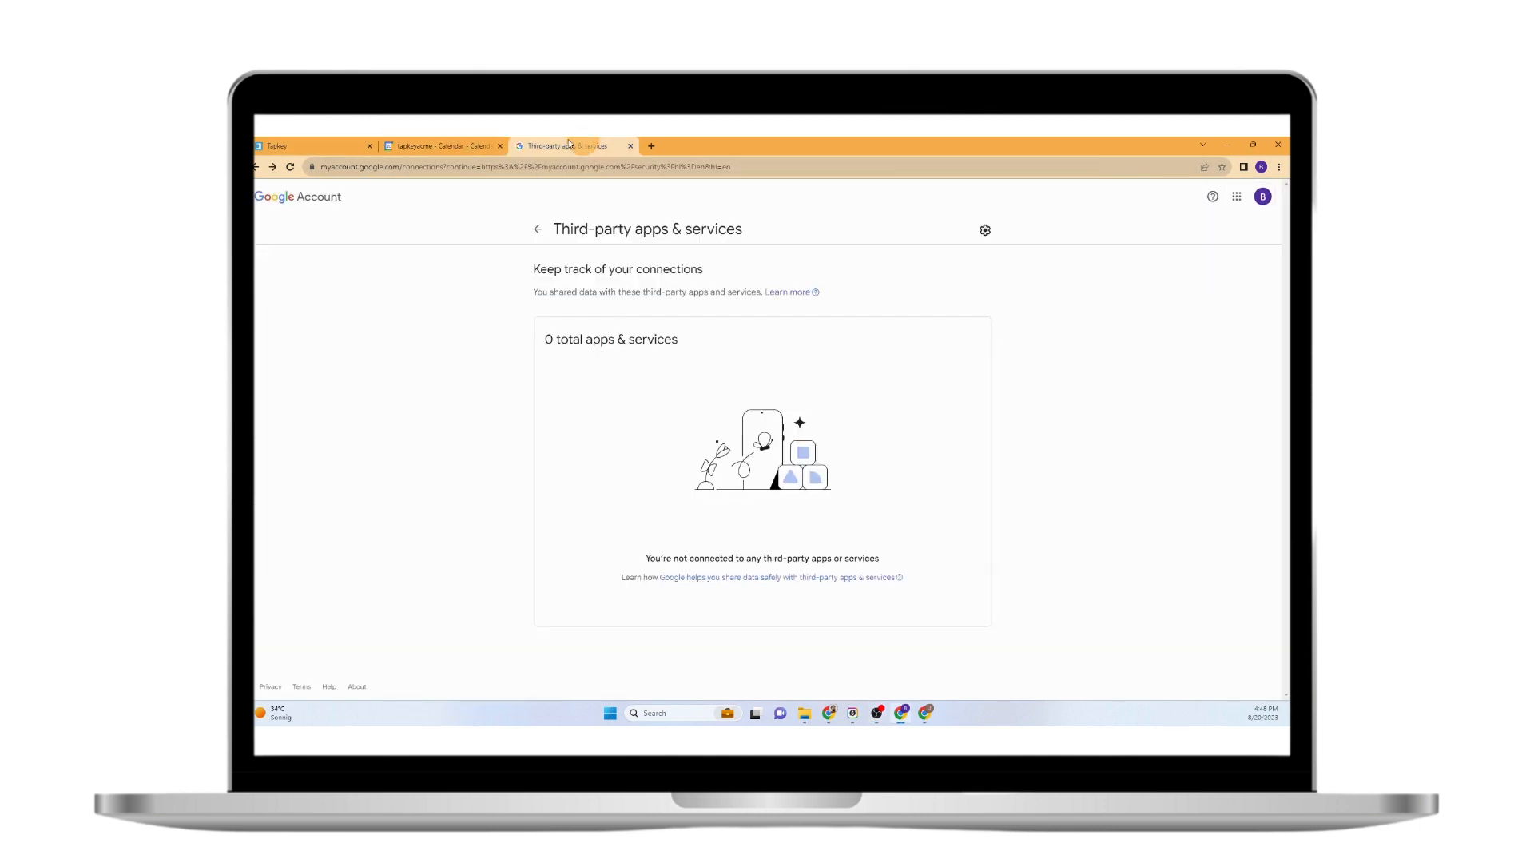
pyautogui.click(408, 145)
pyautogui.click(263, 197)
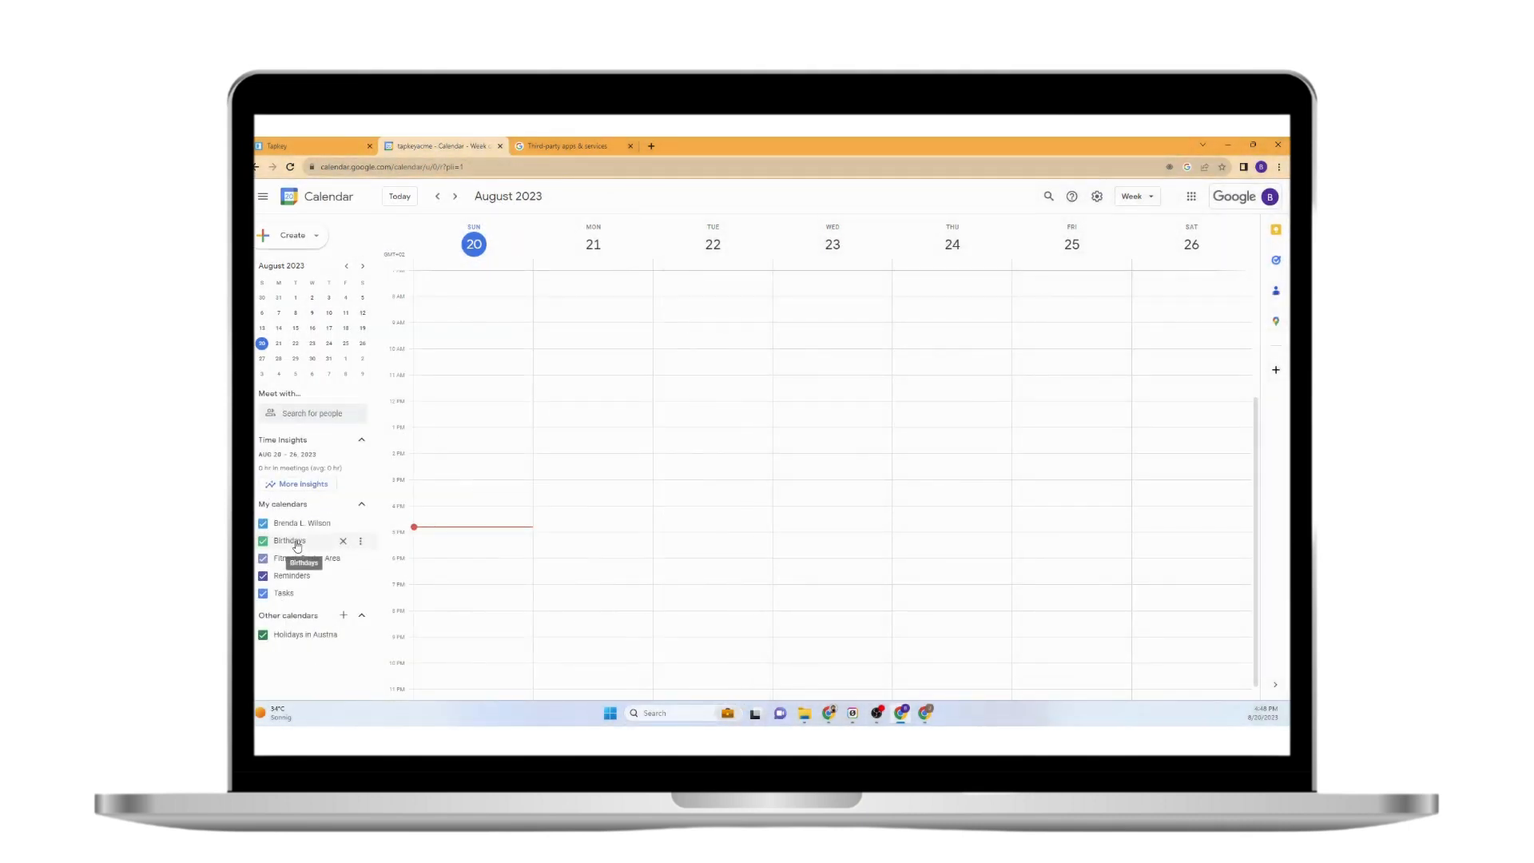
# Take a screenshot of the My calendars list, then return to Tapkey.
pyautogui.press('Print')
pyautogui.moveTo(254, 508); pyautogui.dragTo(413, 615)
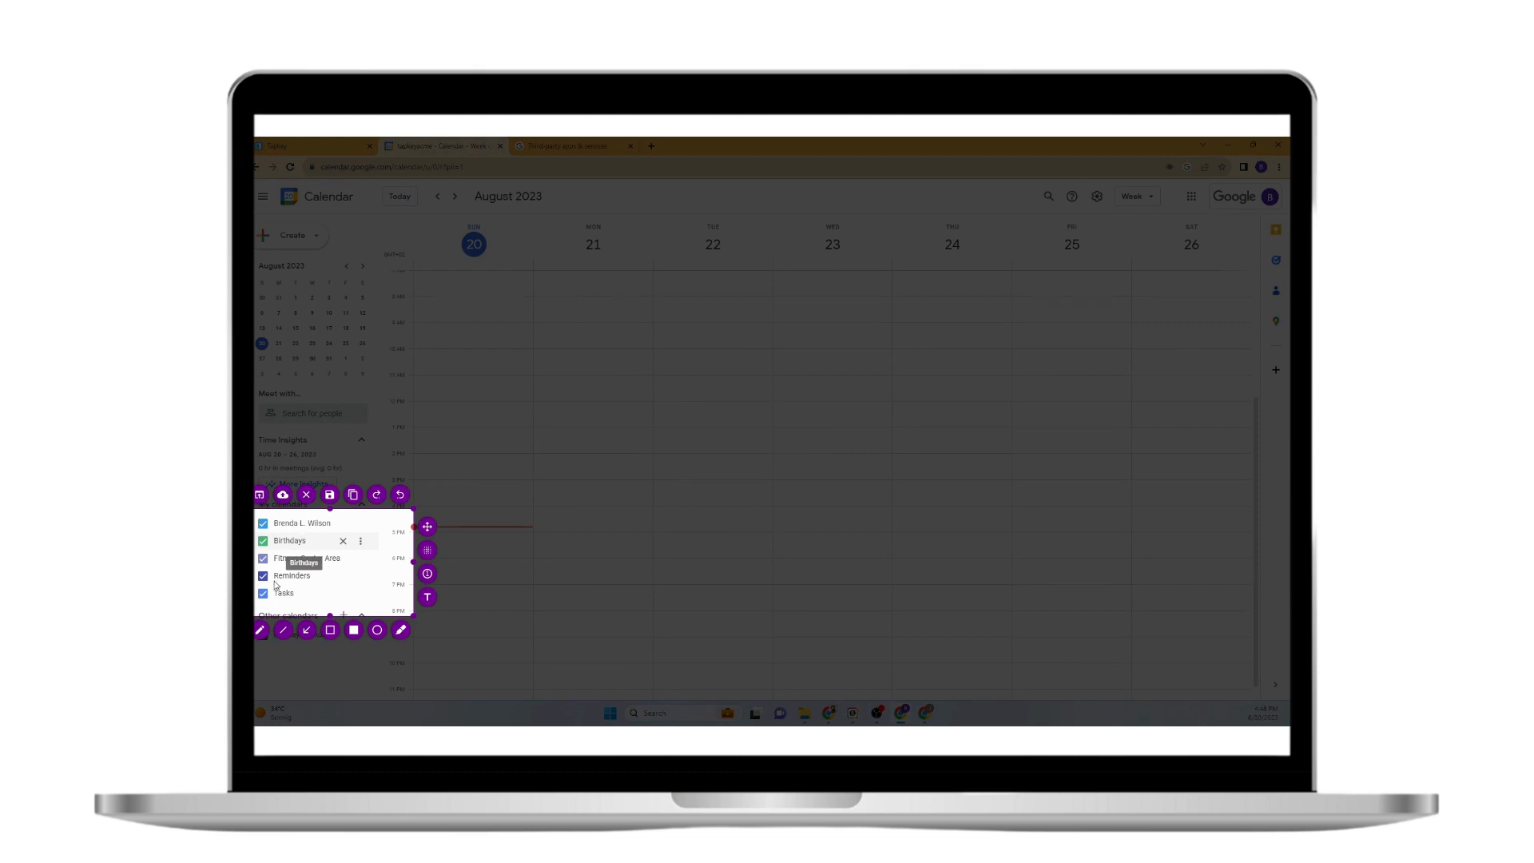
pyautogui.click(318, 616)
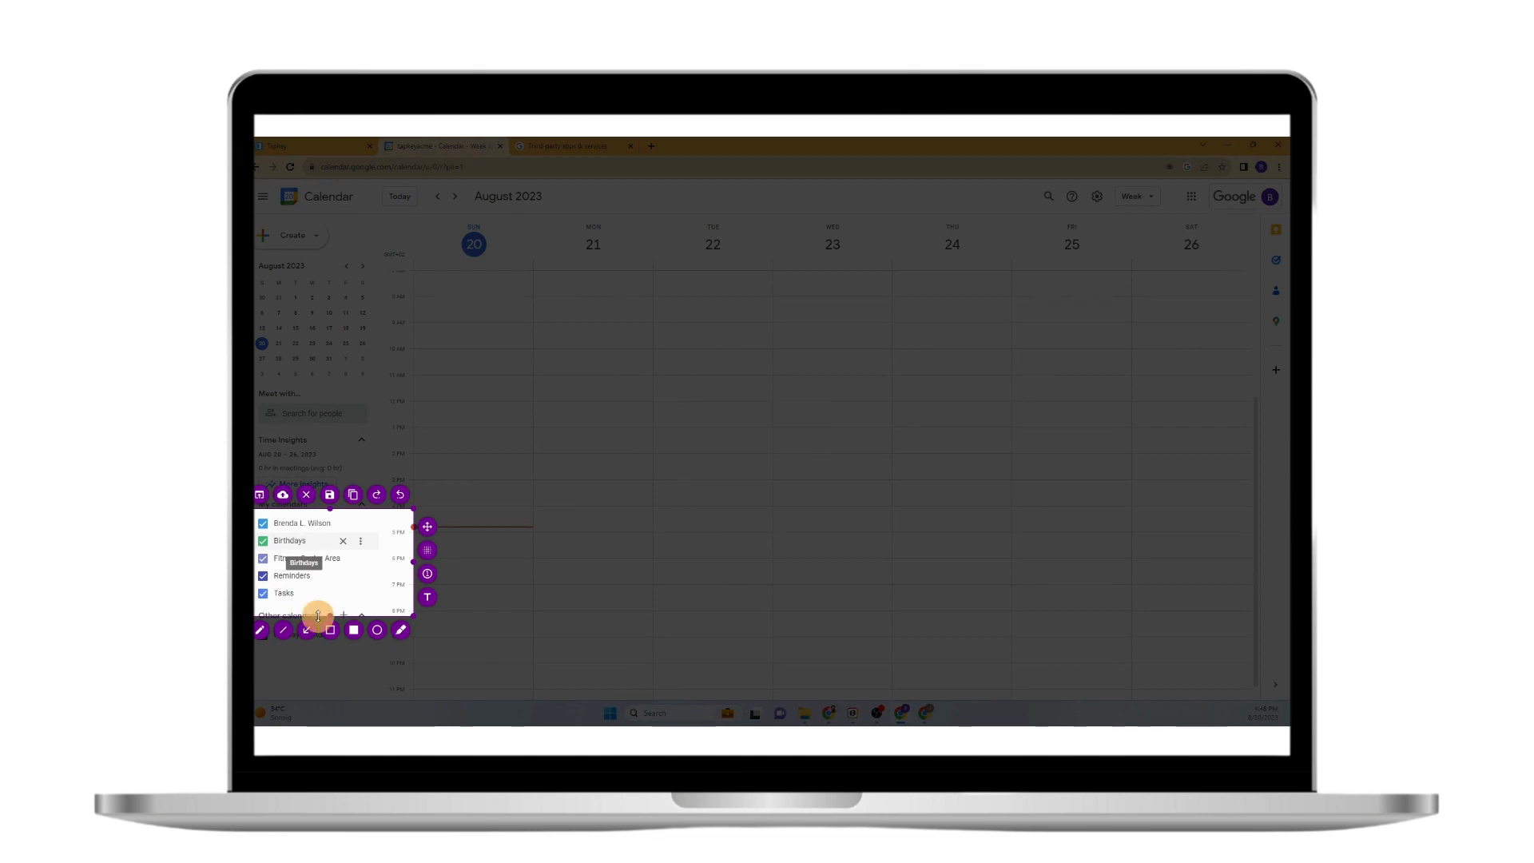
pyautogui.moveTo(318, 616); pyautogui.dragTo(320, 570)
pyautogui.moveTo(328, 510); pyautogui.dragTo(319, 537)
pyautogui.click(344, 143)
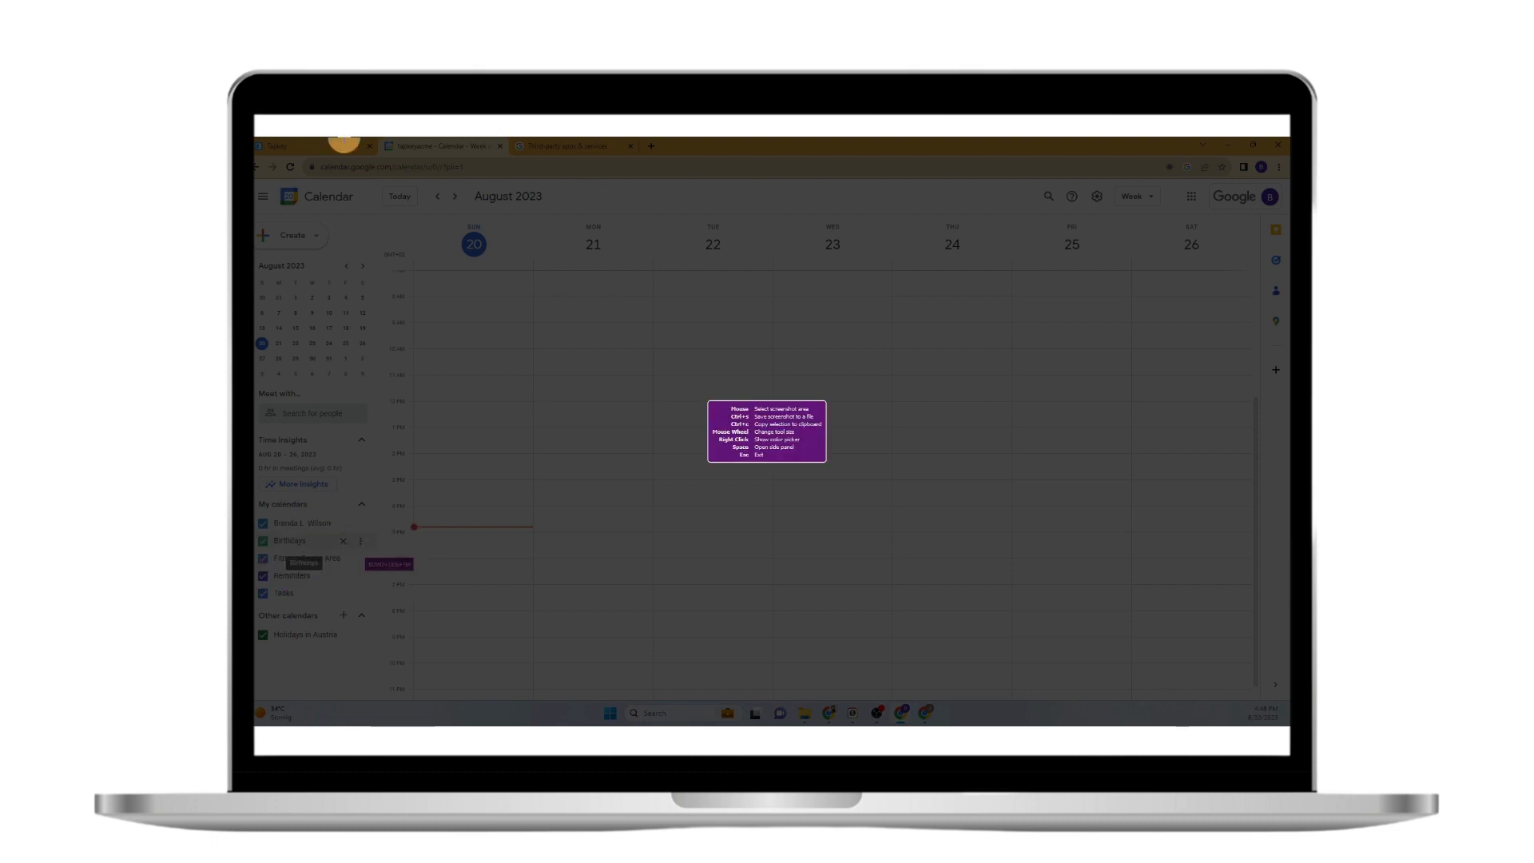
pyautogui.press('Escape')
pyautogui.click(339, 149)
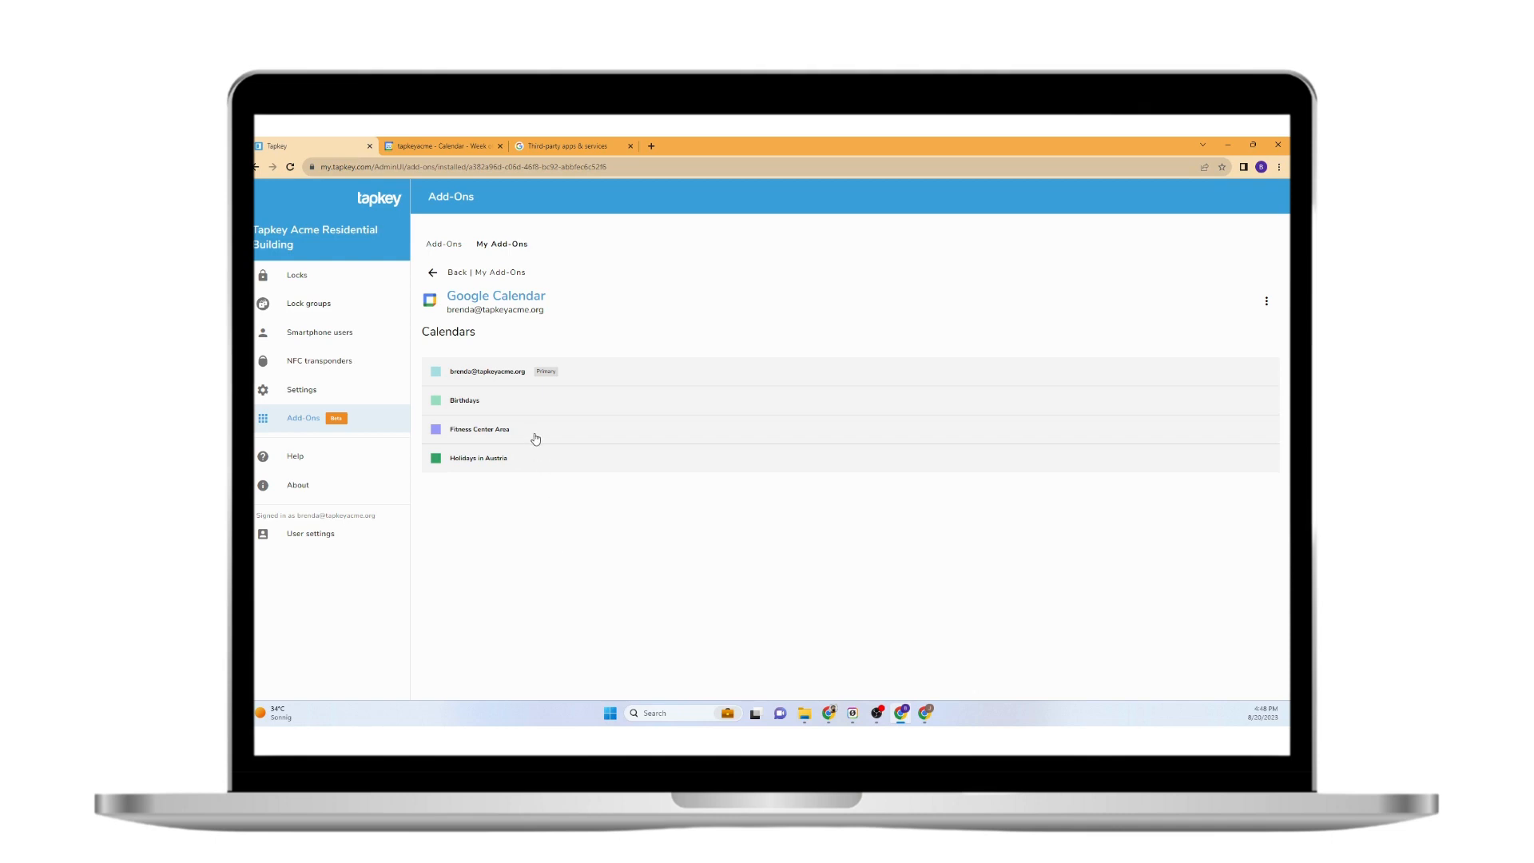
# Hide Reminders, Tasks, Birthdays and the owner's calendar, leaving only Fitness Center Area shown.
pyautogui.click(449, 147)
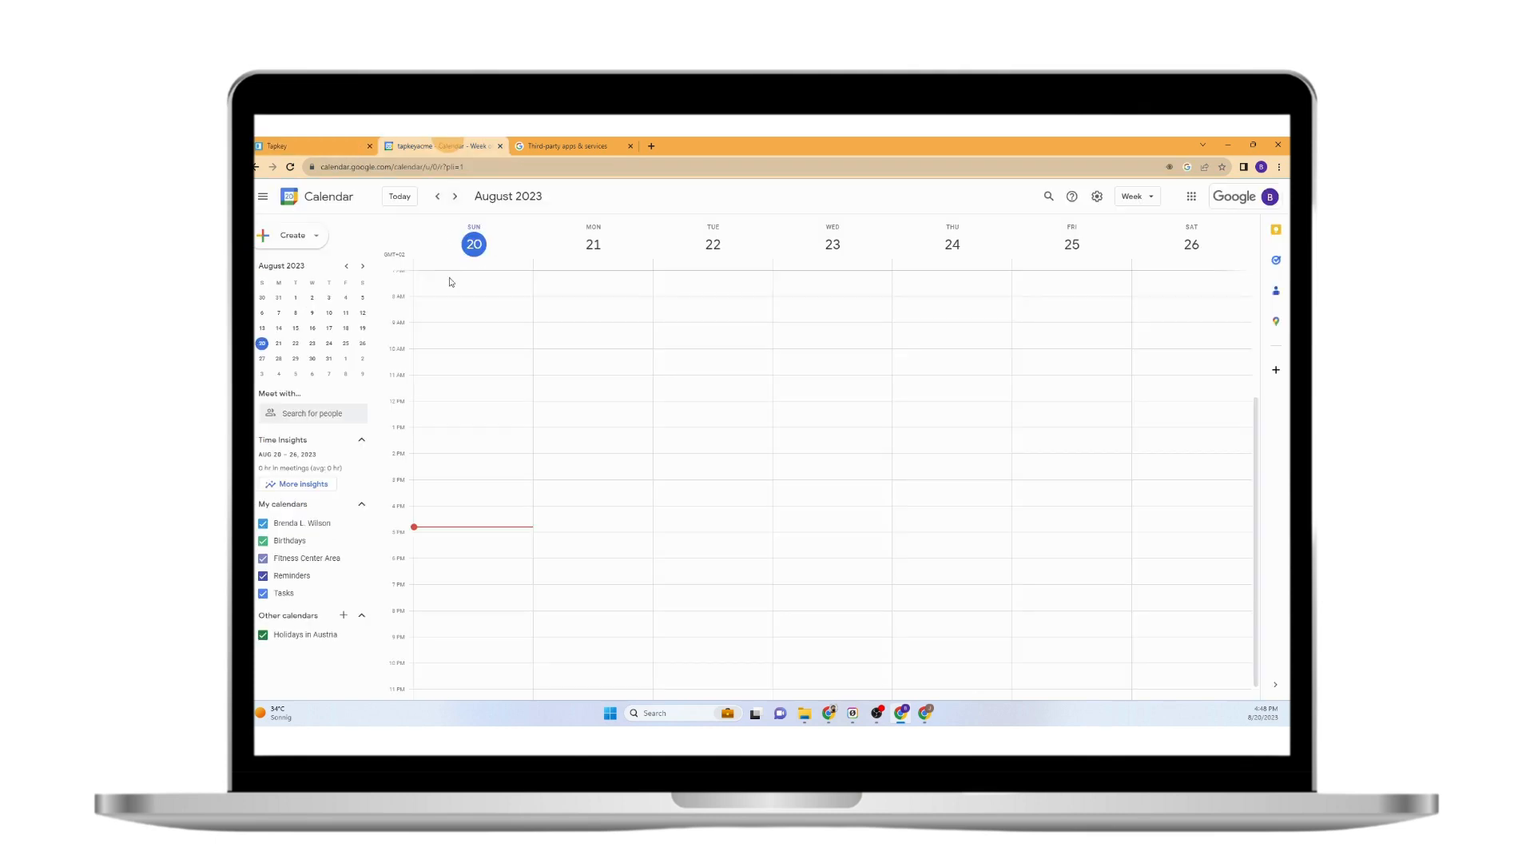
pyautogui.click(263, 576)
pyautogui.click(263, 593)
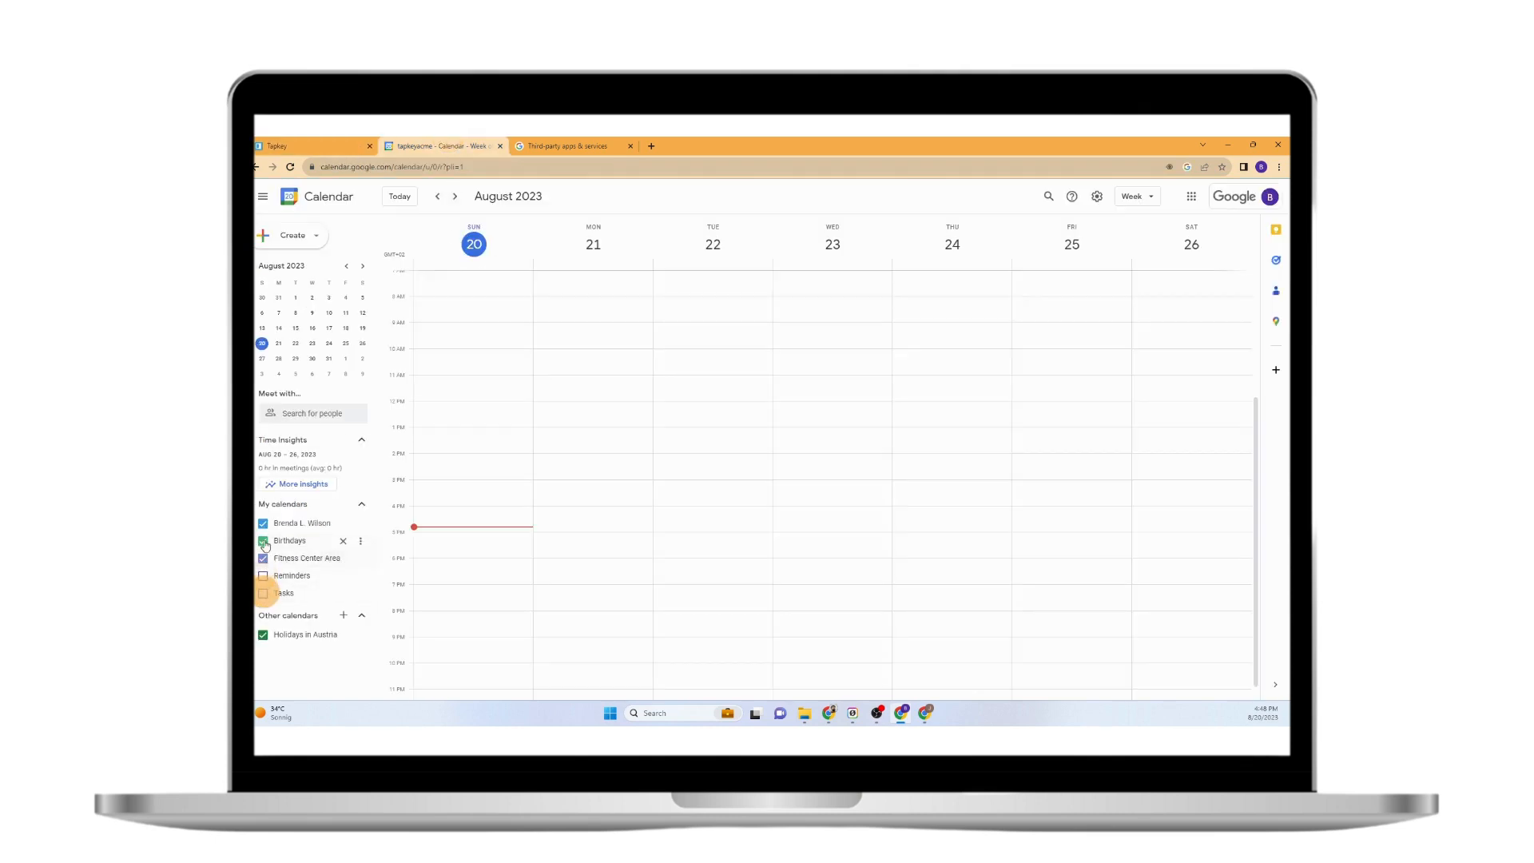
pyautogui.click(263, 541)
pyautogui.click(263, 523)
pyautogui.click(336, 144)
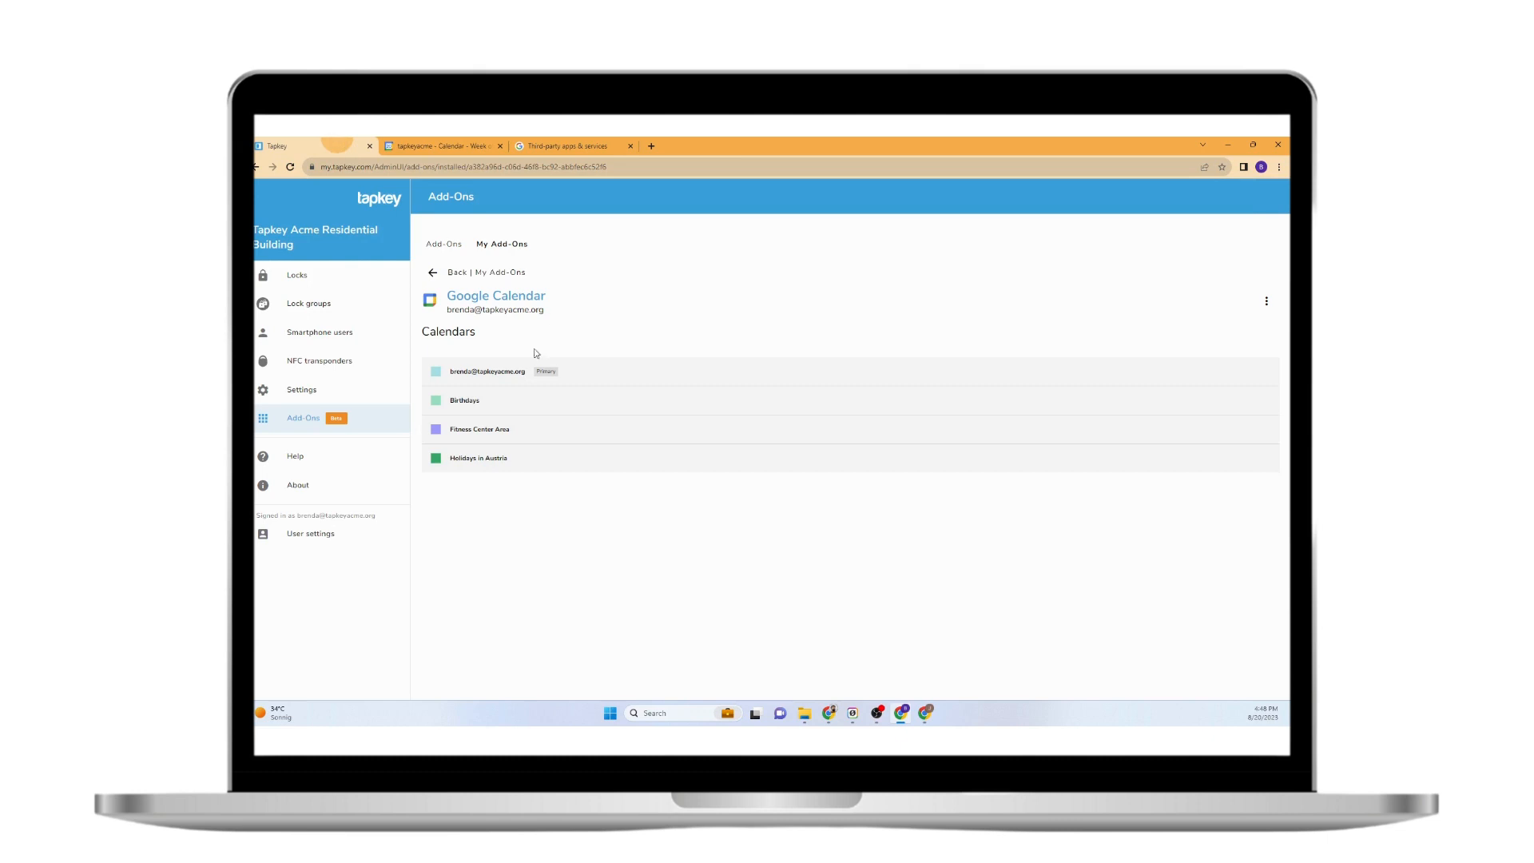
# Assign the Fitness Center lock to the Fitness Center Area calendar and save the synchronization.
pyautogui.click(581, 432)
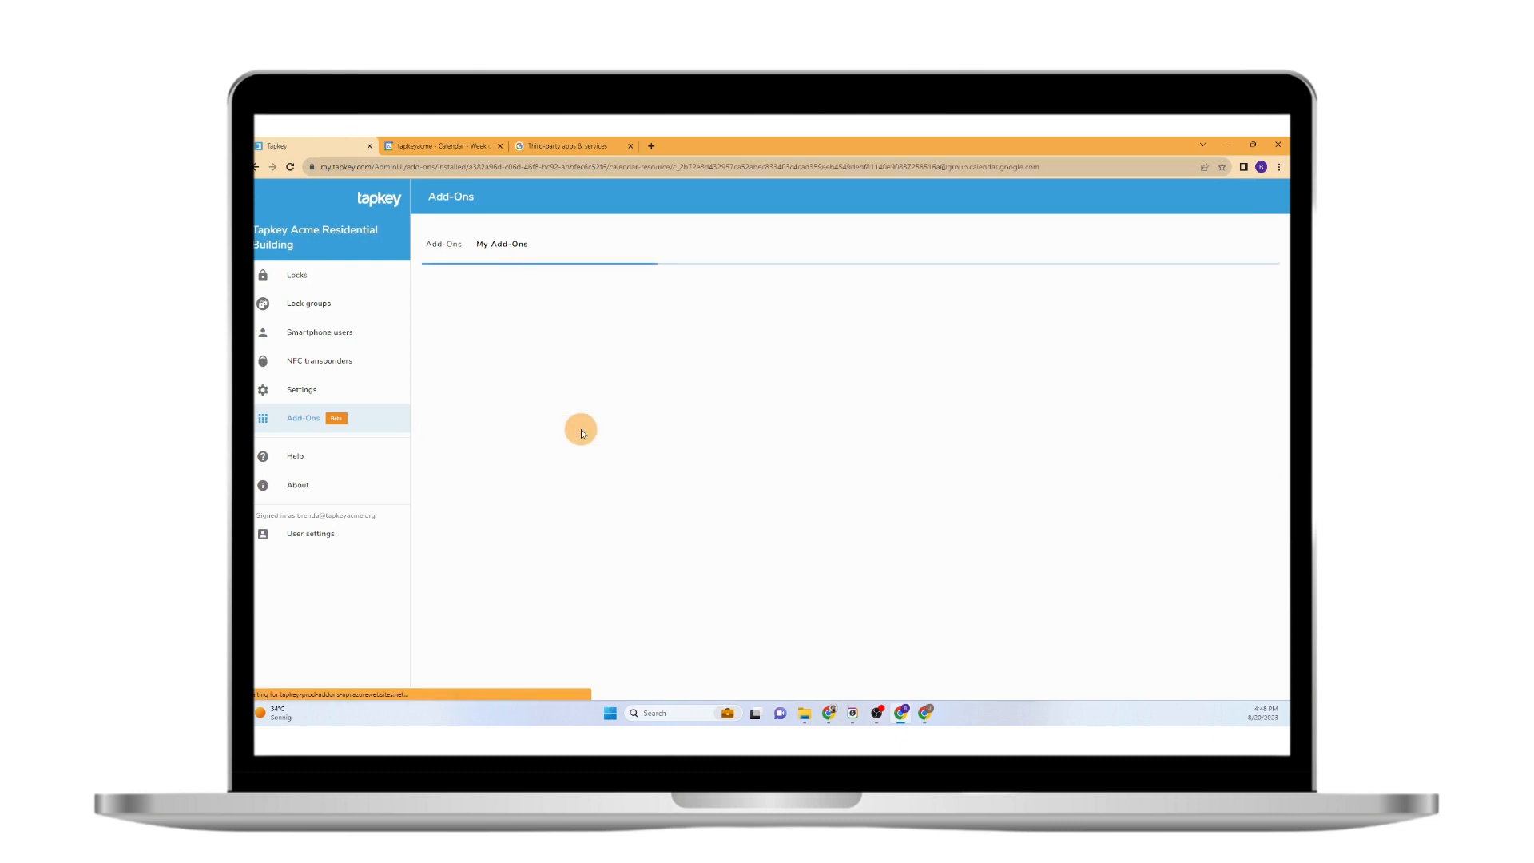
pyautogui.click(503, 377)
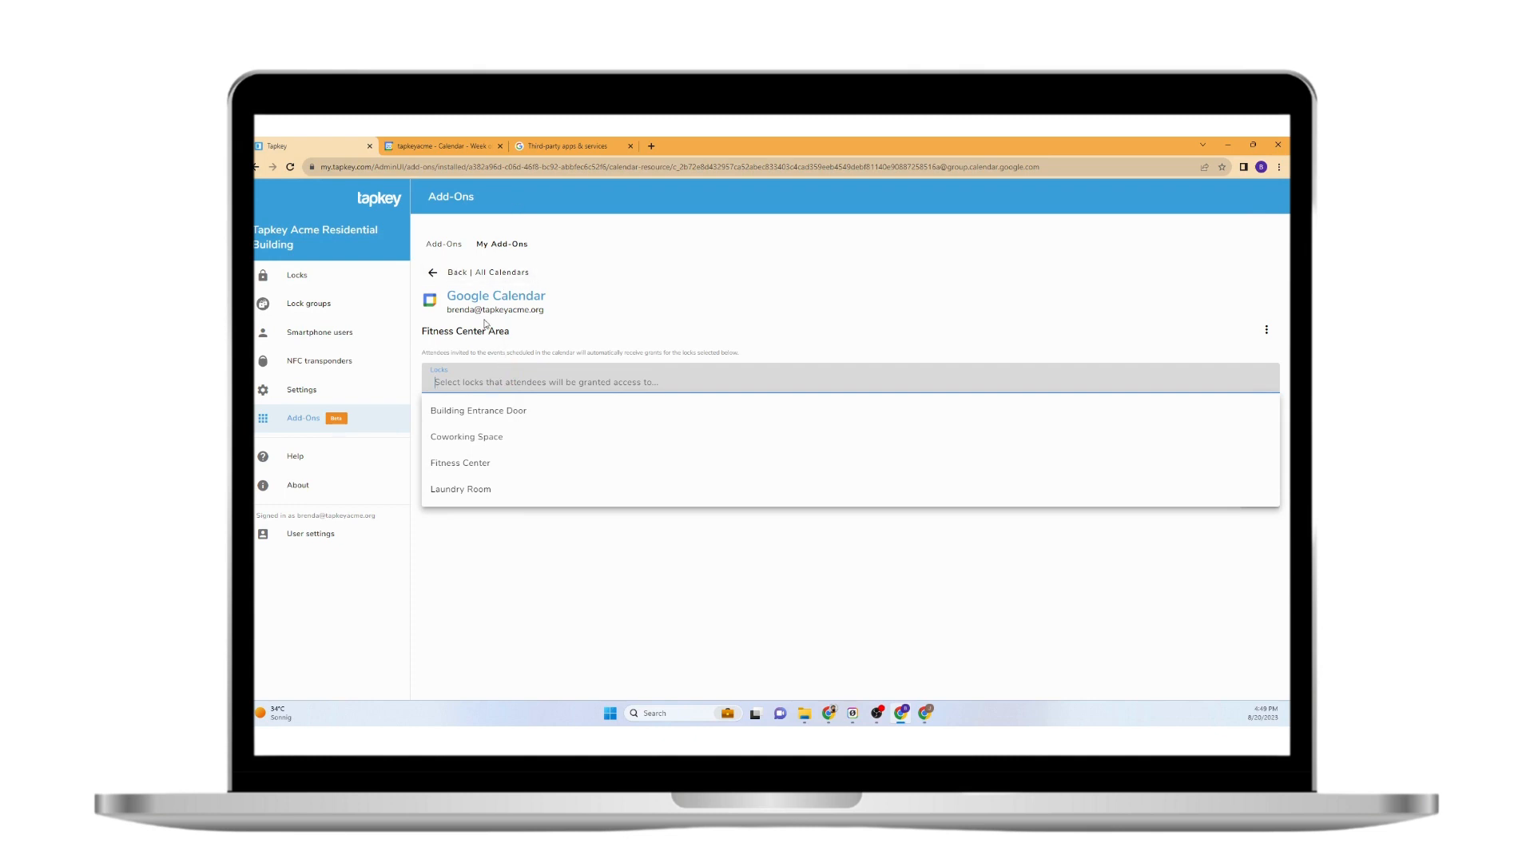
pyautogui.moveTo(424, 330); pyautogui.dragTo(508, 330)
pyautogui.click(511, 371)
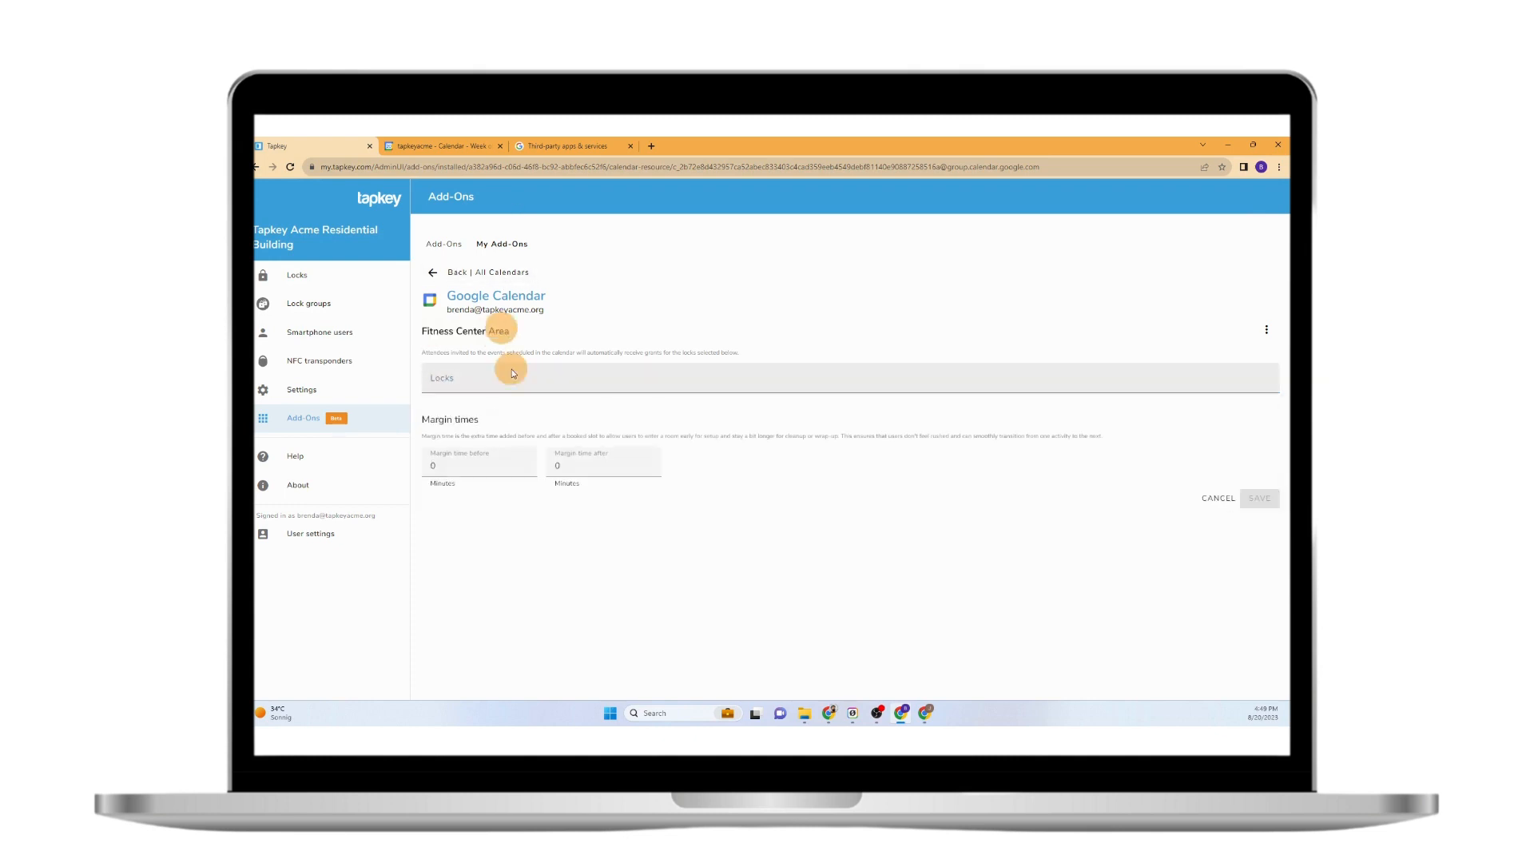
pyautogui.click(481, 465)
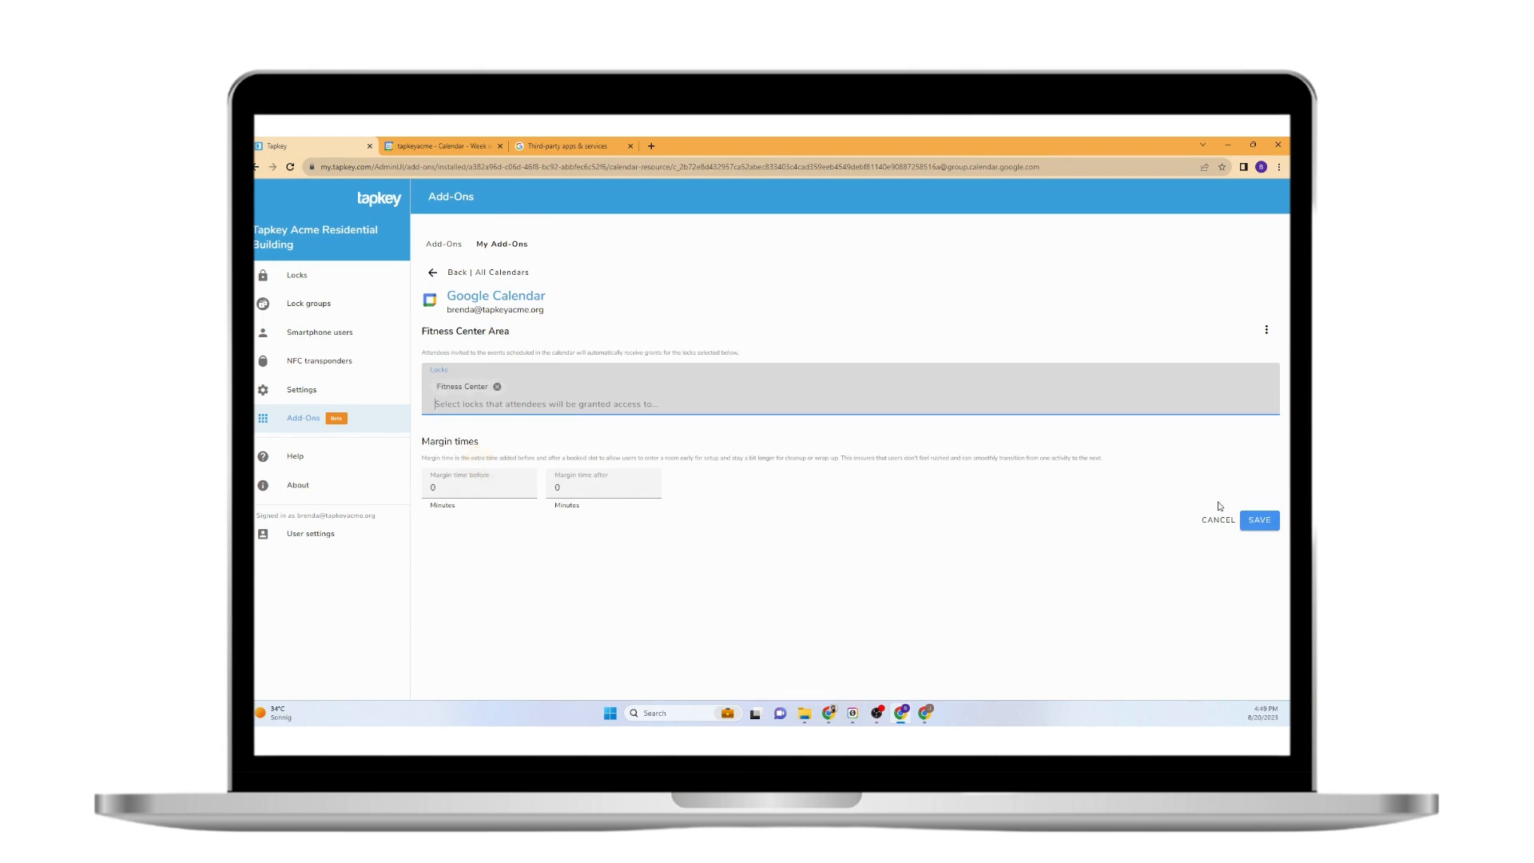
pyautogui.click(1263, 521)
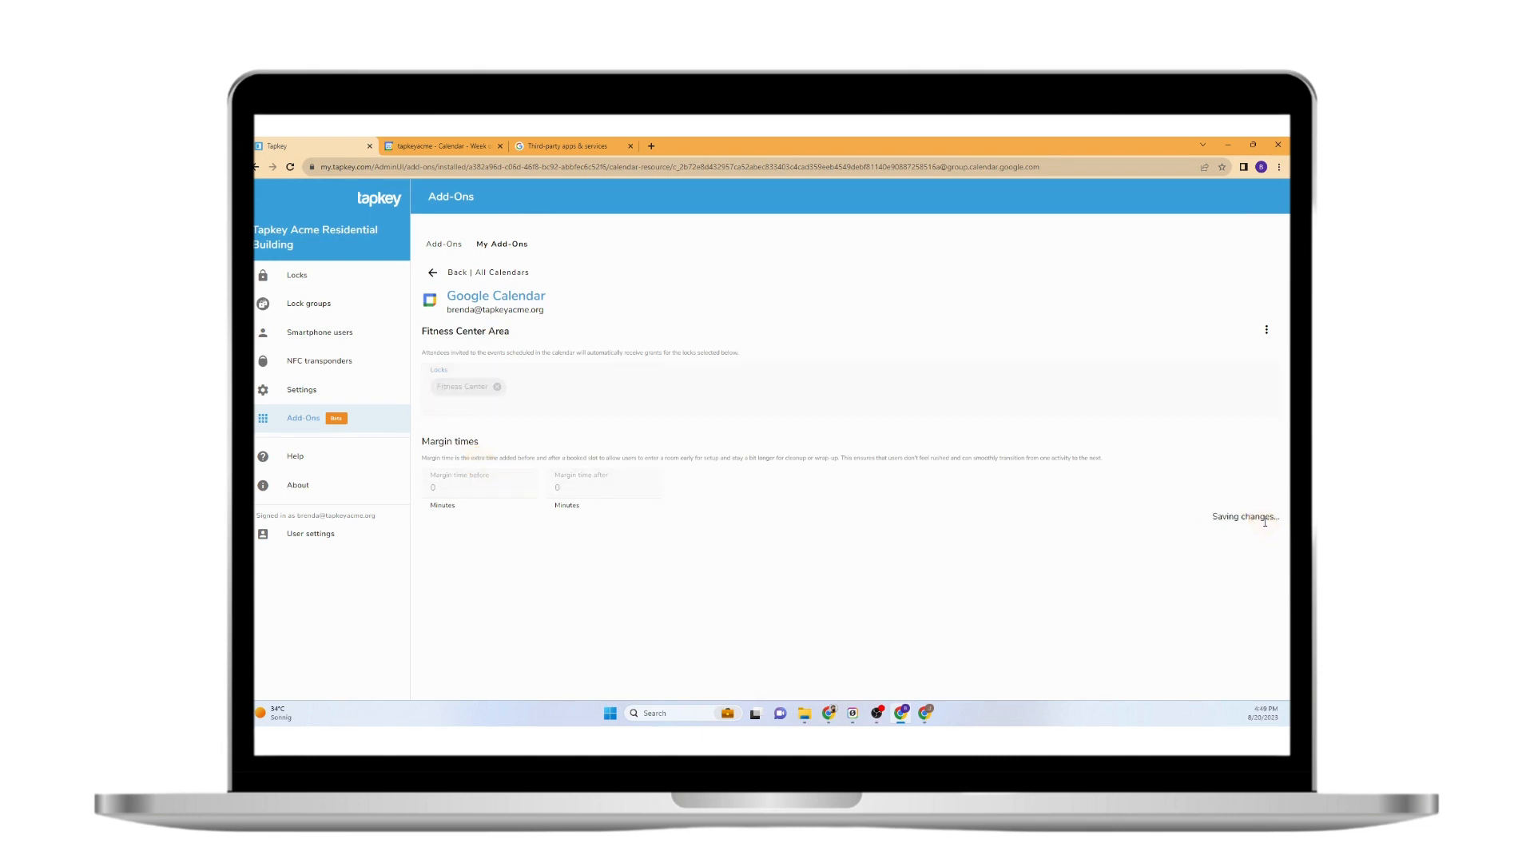
pyautogui.doubleClick(700, 679)
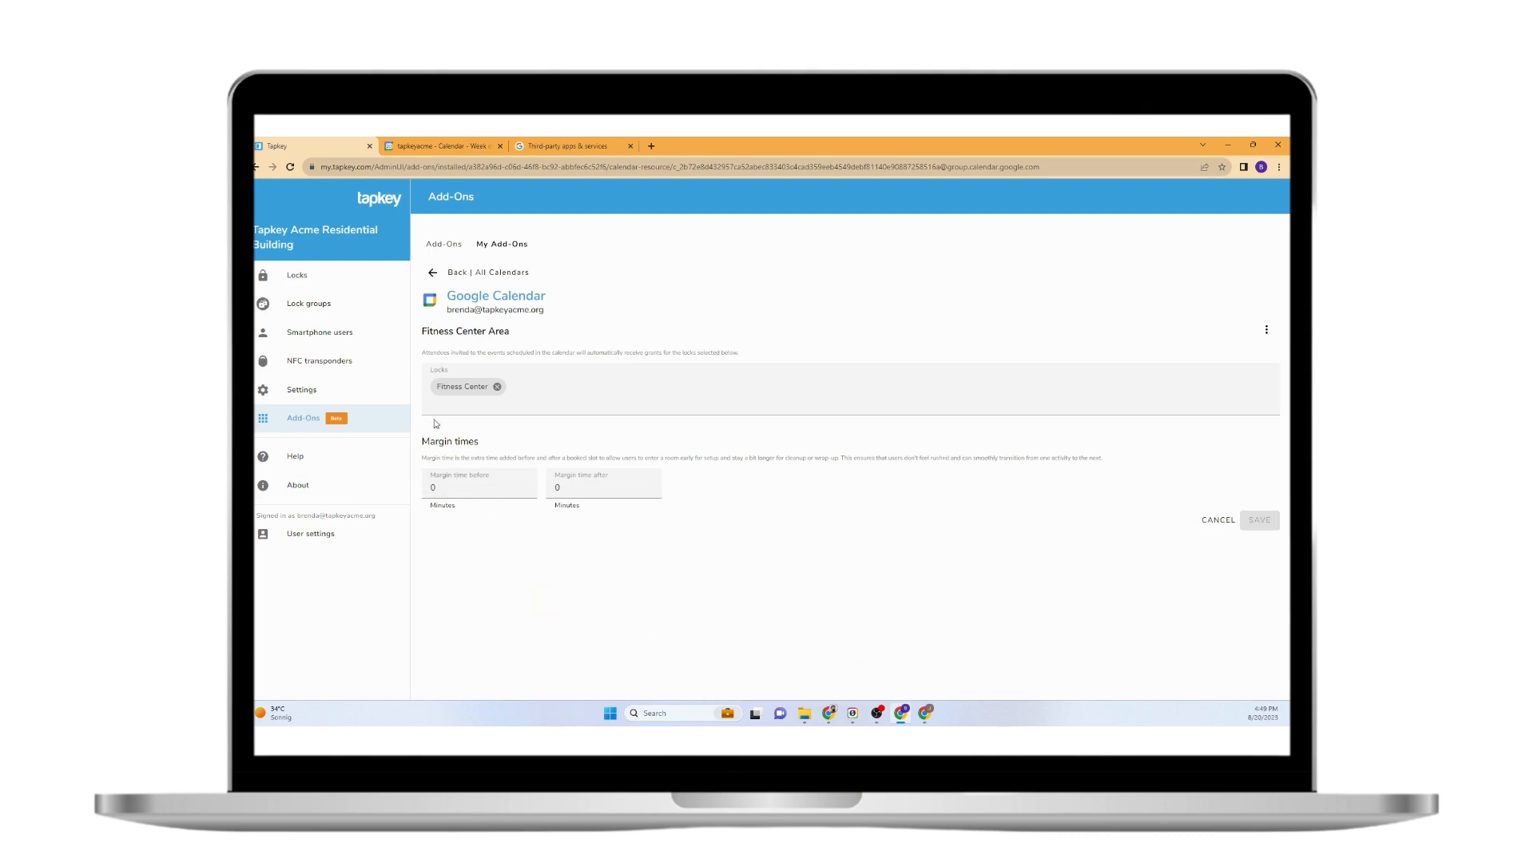
# Check the Fitness Center lock's access grants under Locks, then return to Installed Add-Ons.
pyautogui.click(437, 144)
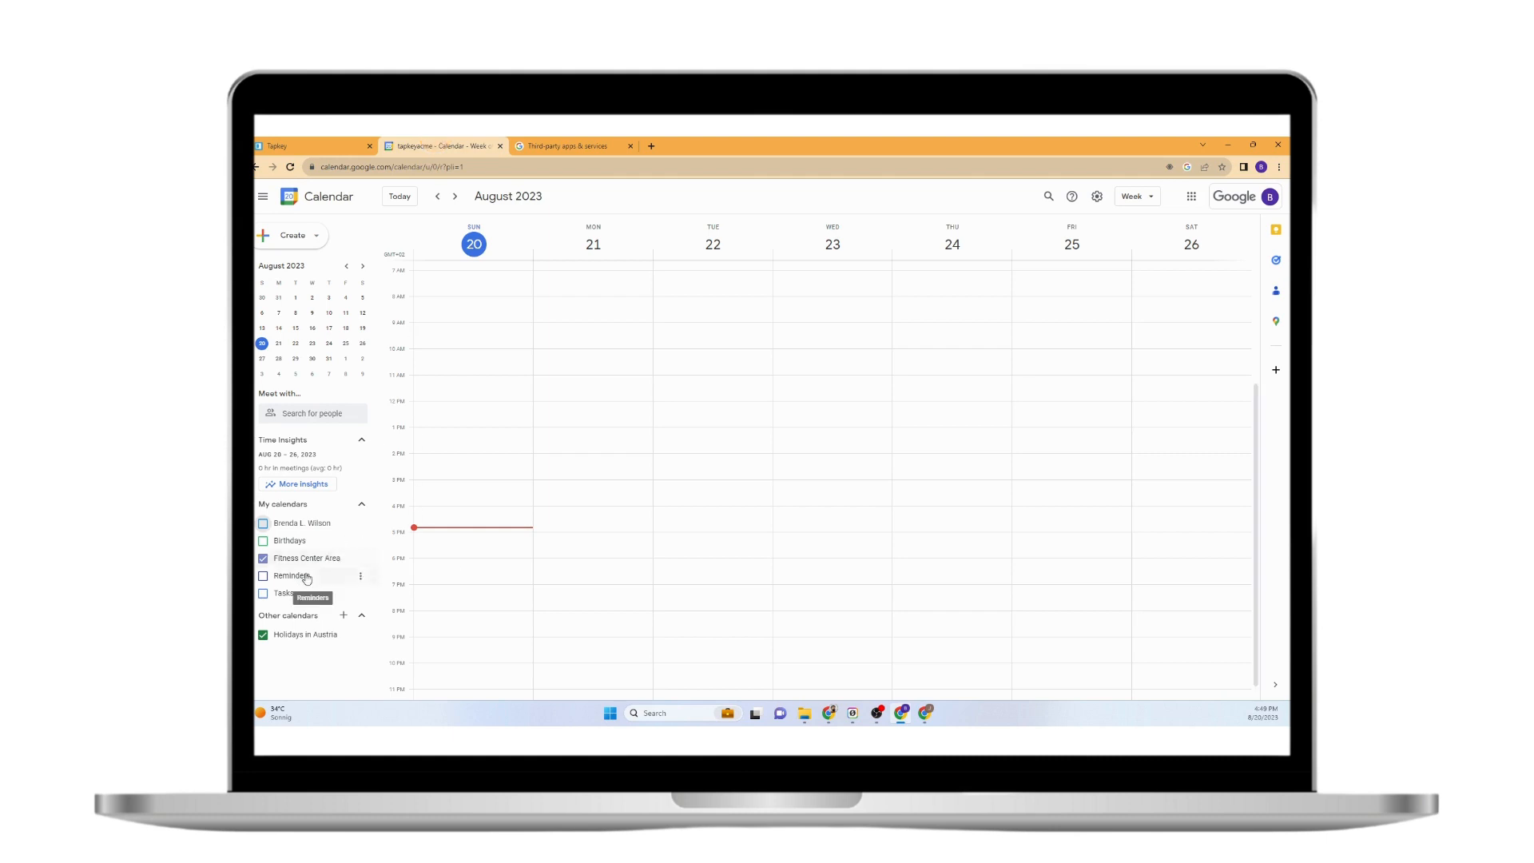
pyautogui.click(329, 145)
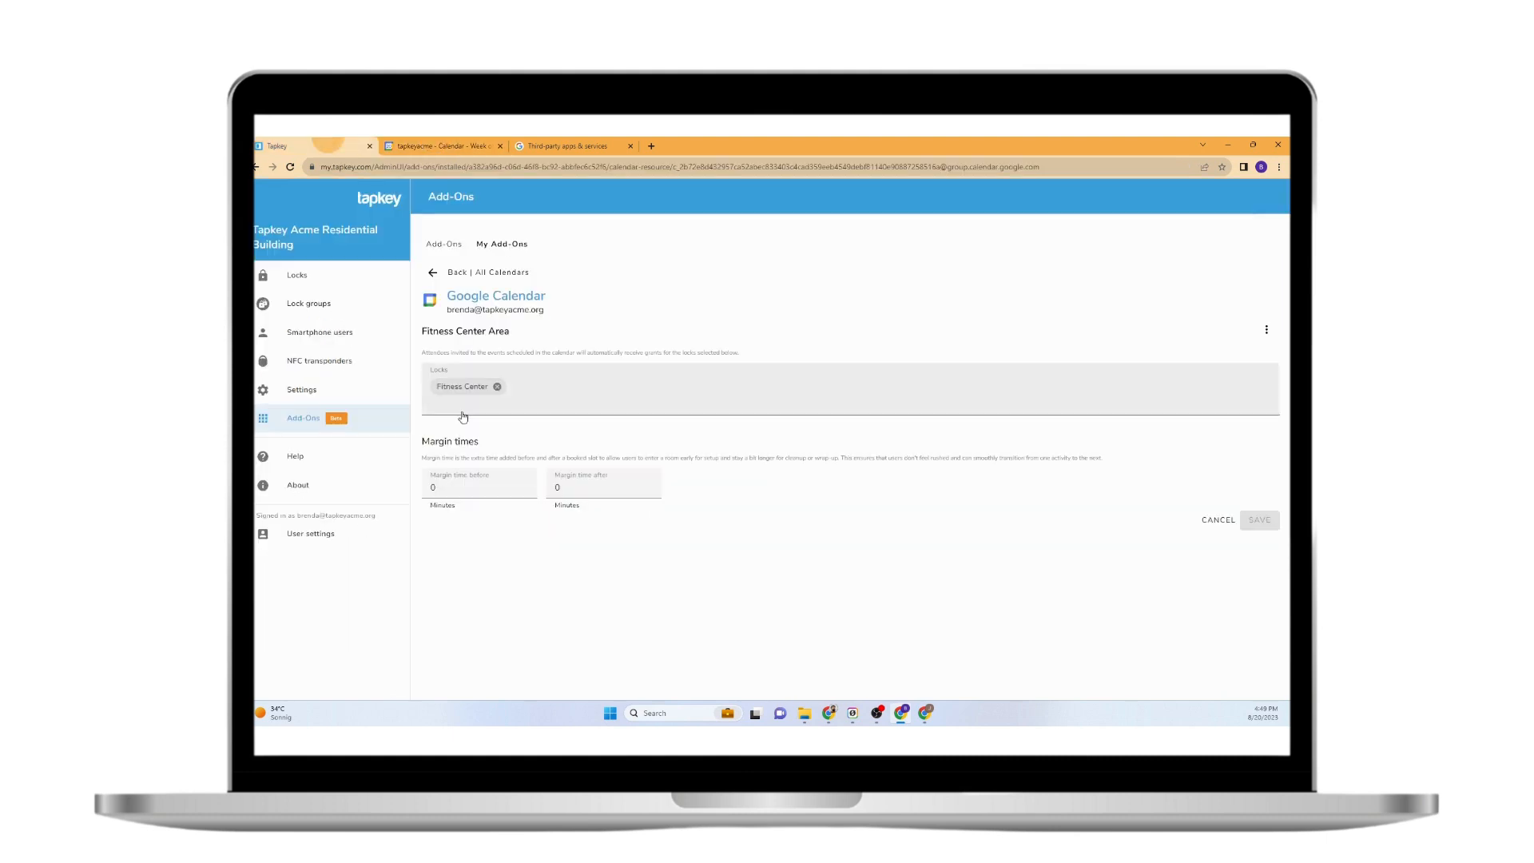
pyautogui.click(433, 275)
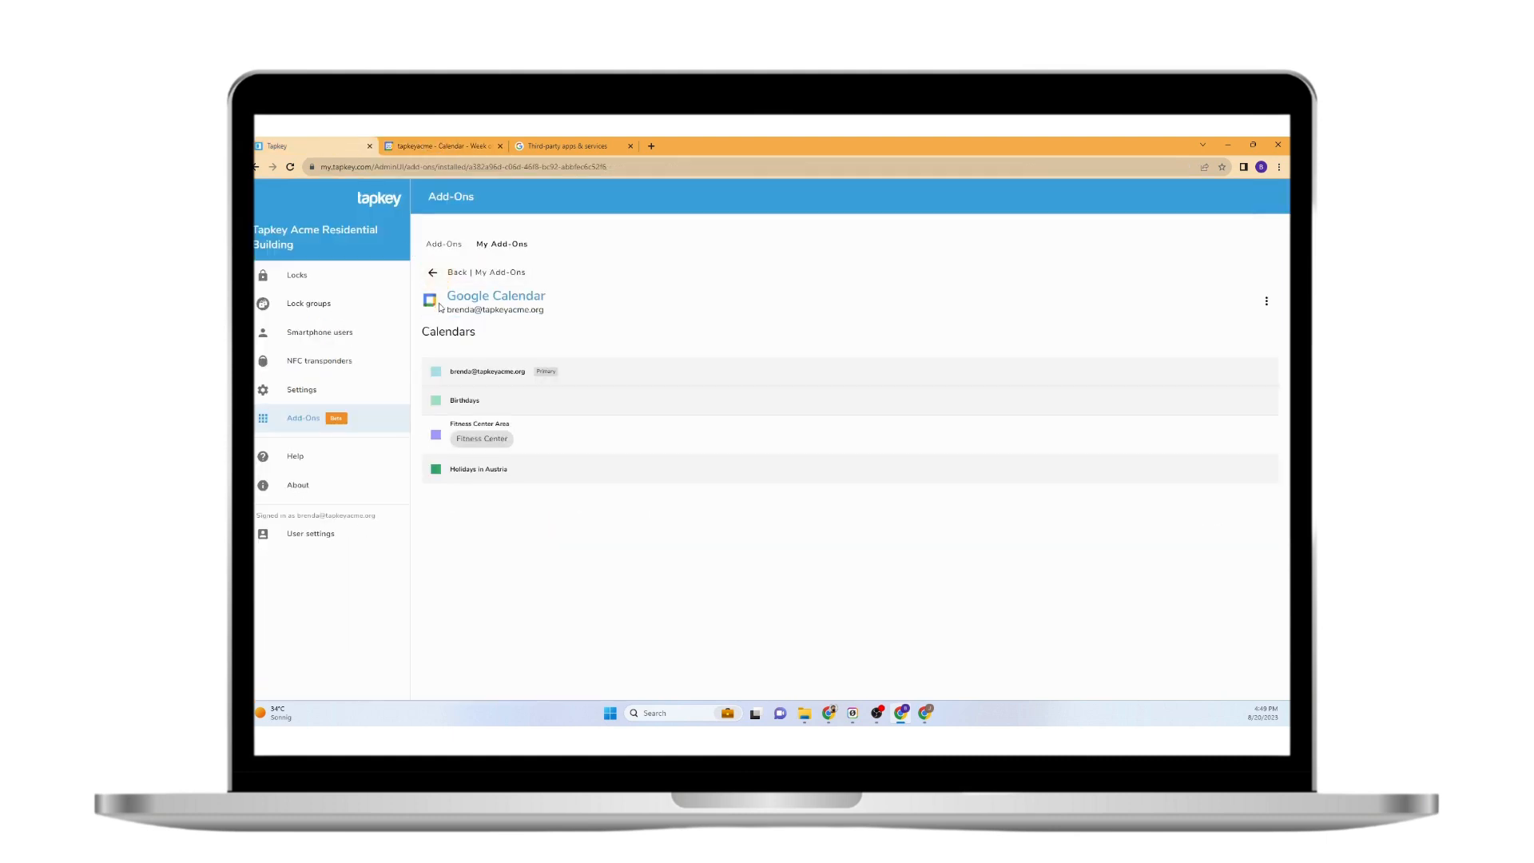
pyautogui.click(373, 278)
pyautogui.click(510, 321)
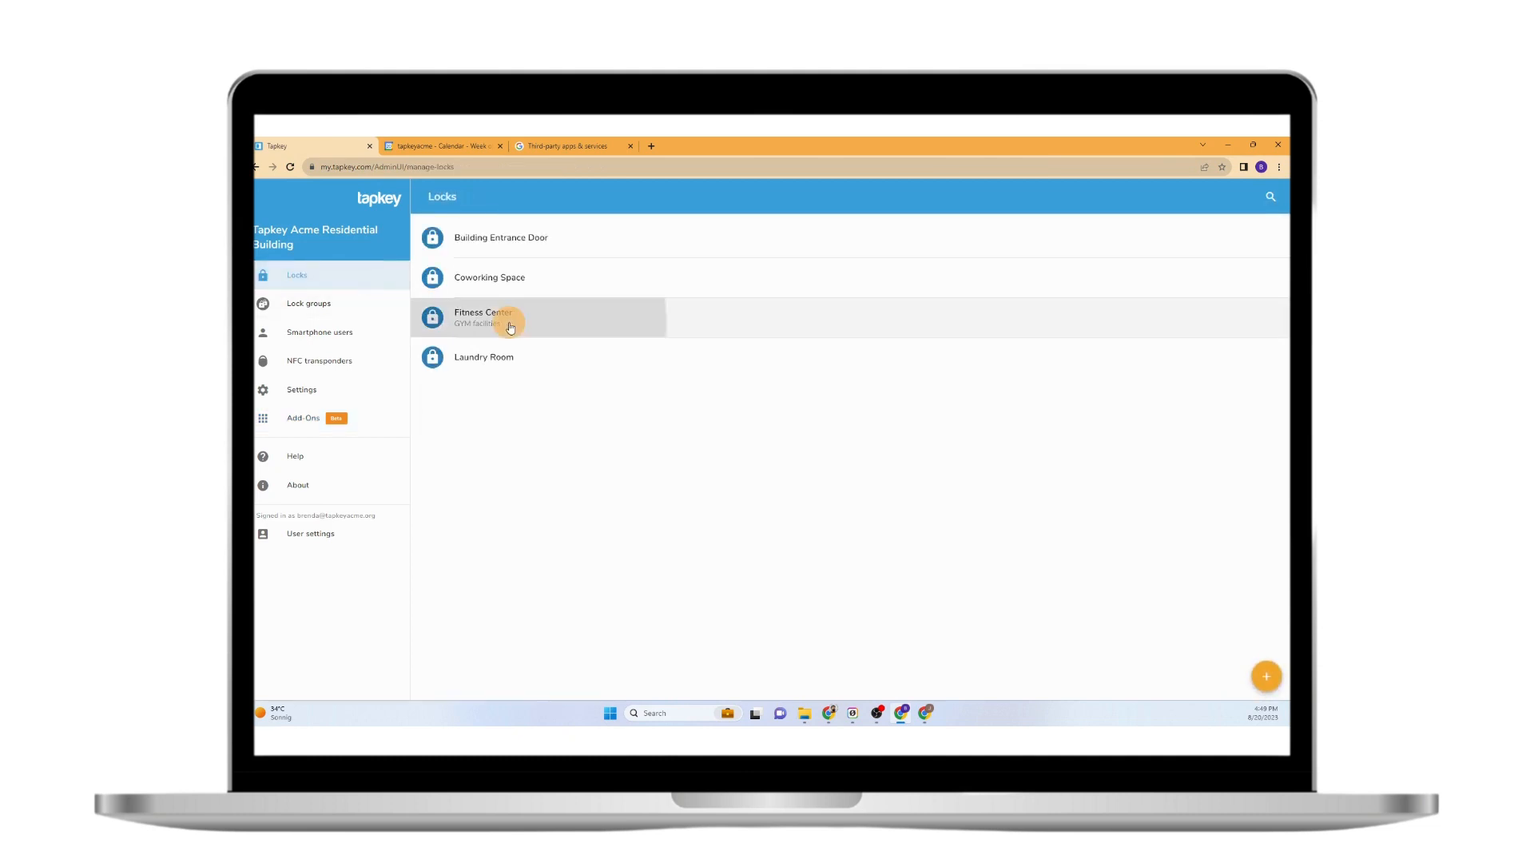
pyautogui.click(299, 421)
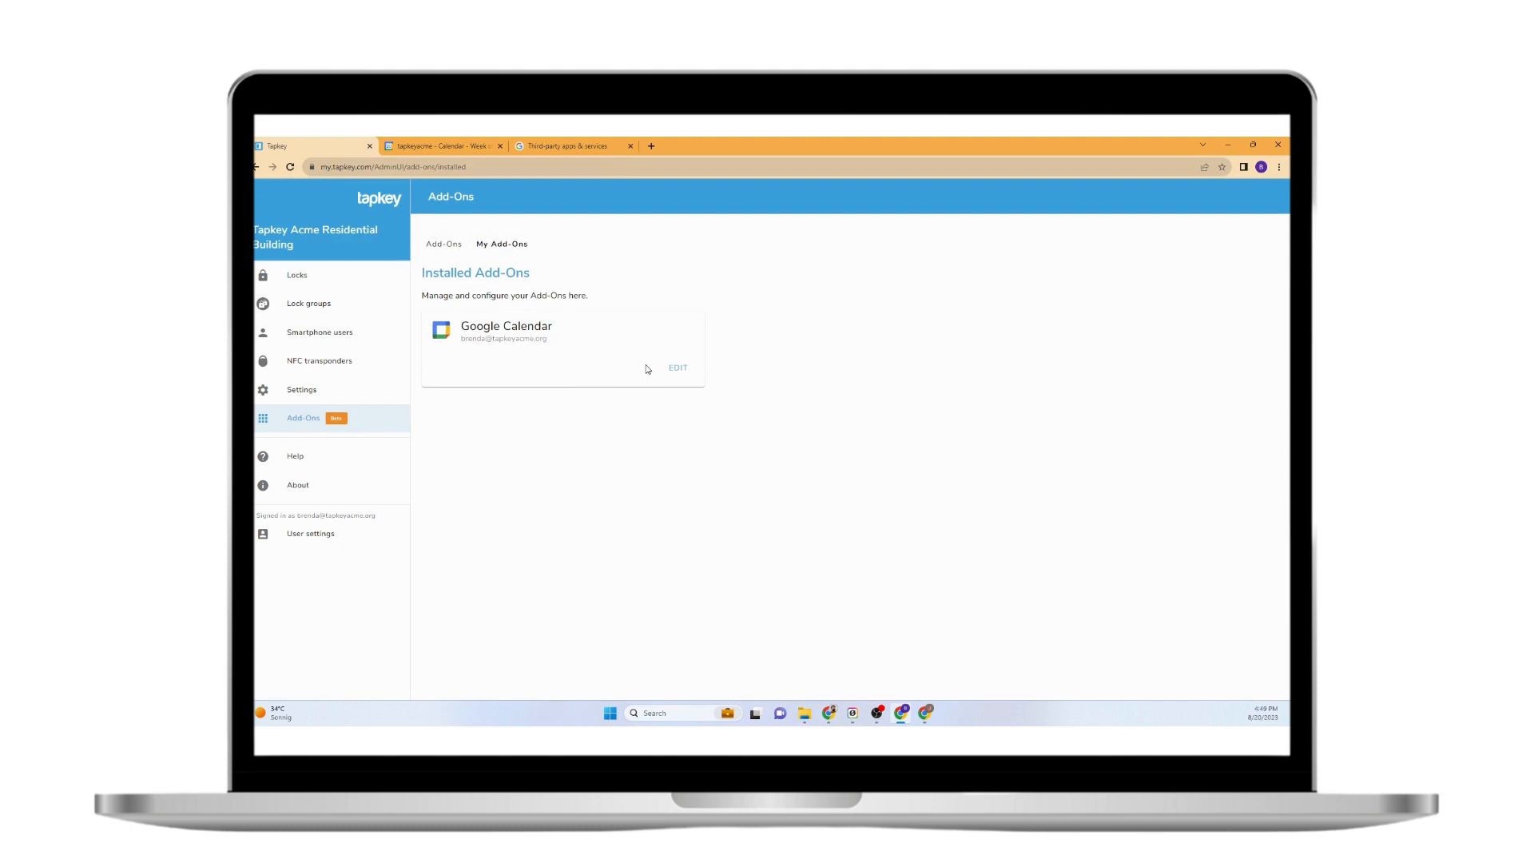
# Open Settings and sharing for Fitness Center Area from its three-dot menu in Google Calendar.
pyautogui.click(430, 142)
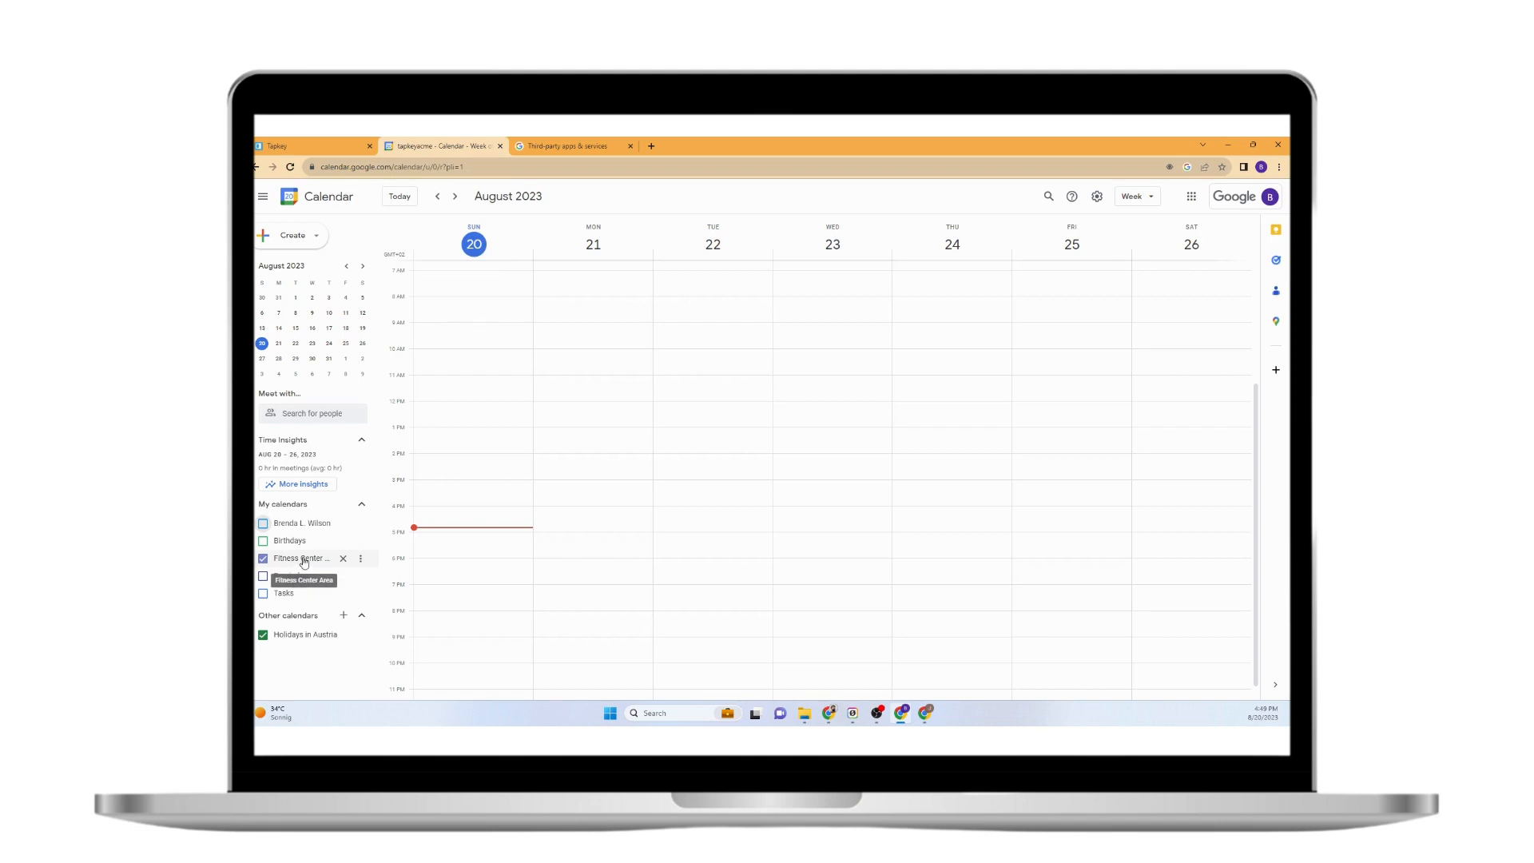
pyautogui.click(360, 562)
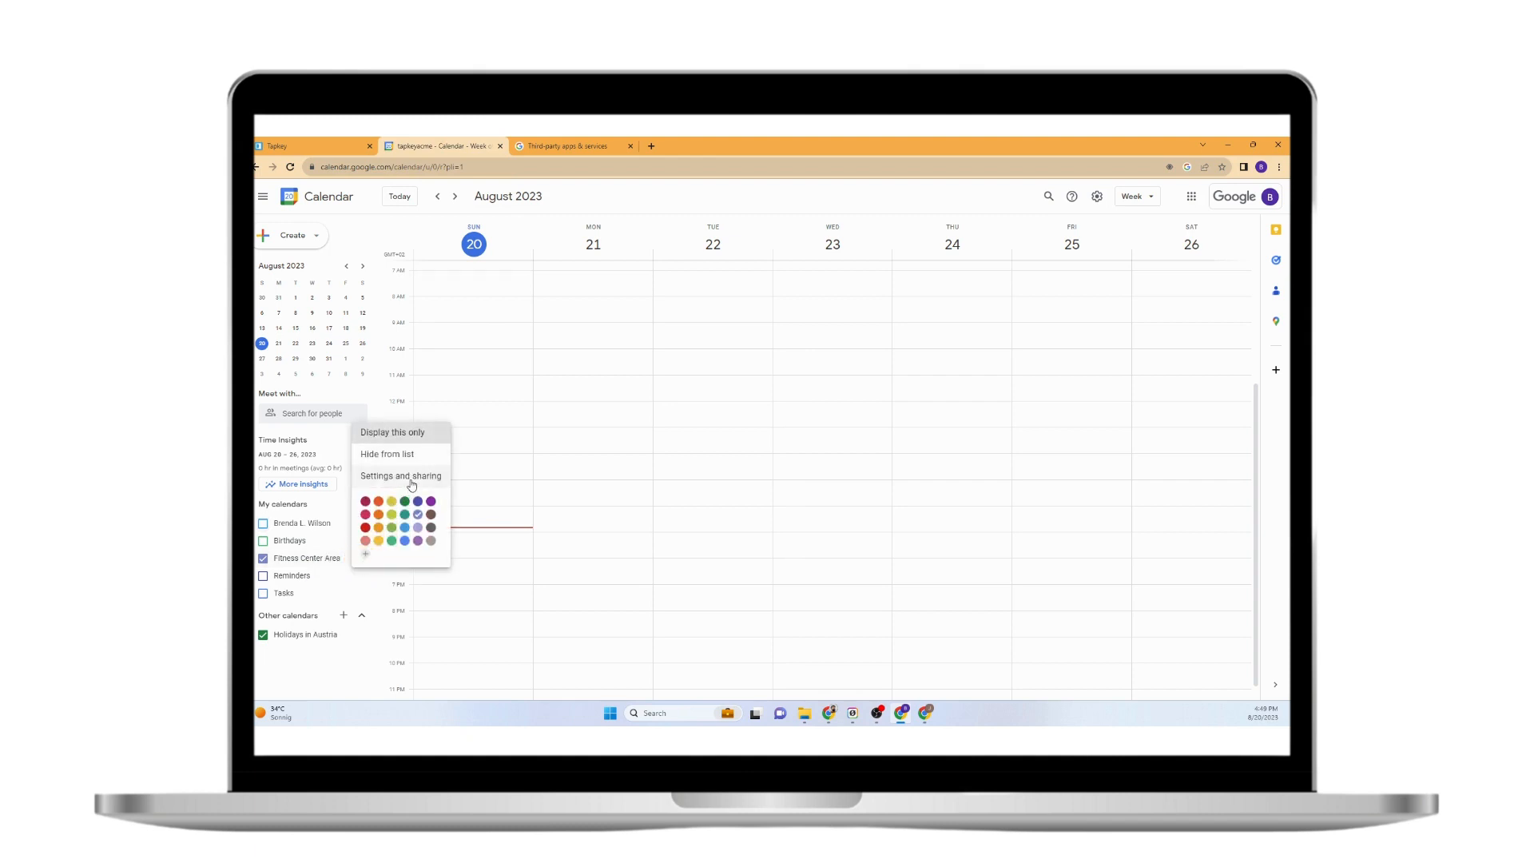
pyautogui.click(568, 617)
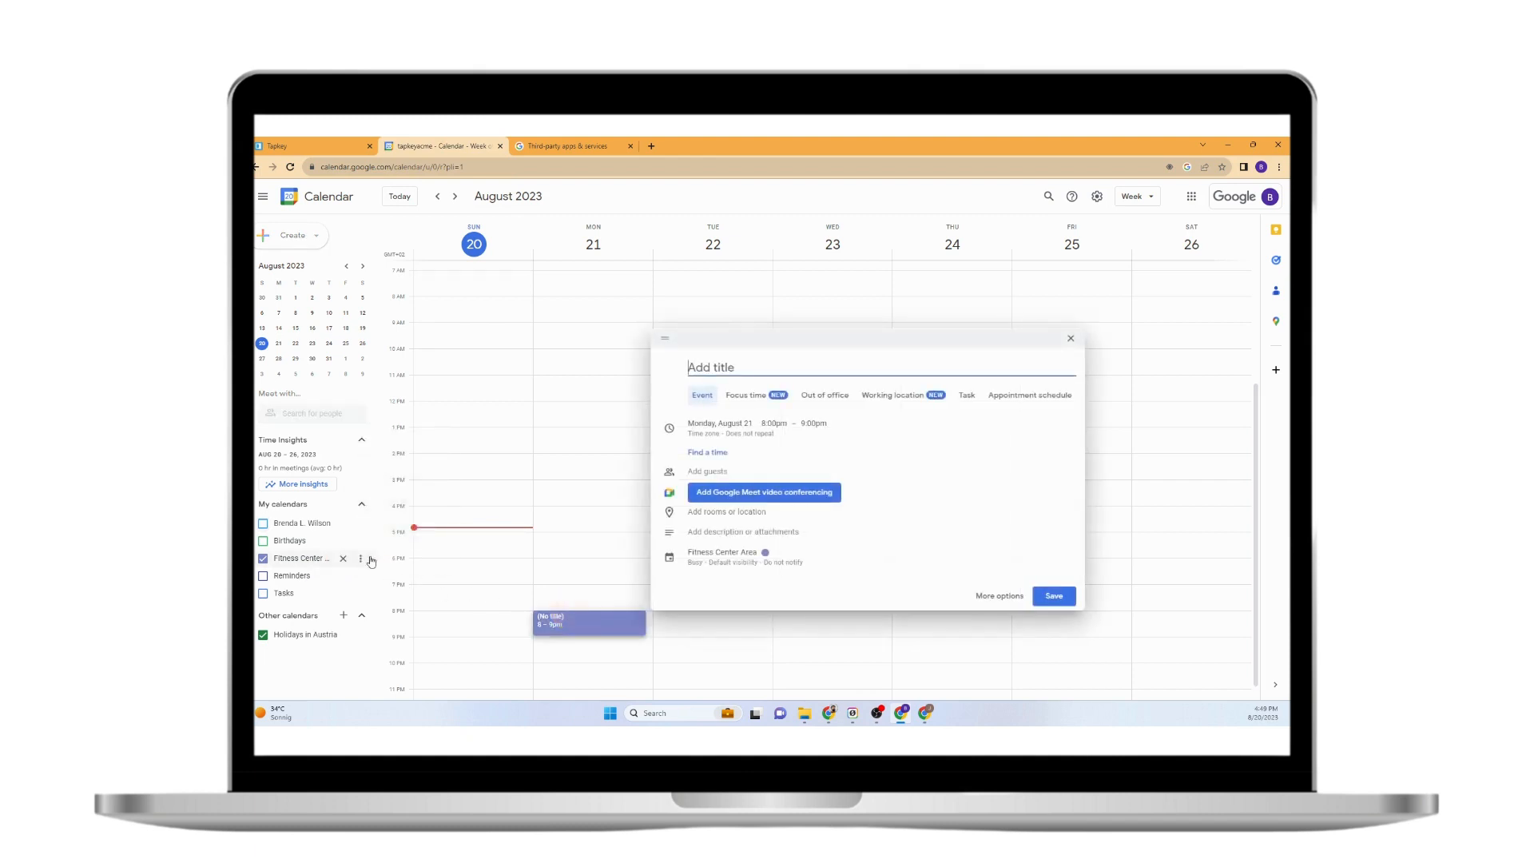
pyautogui.click(365, 563)
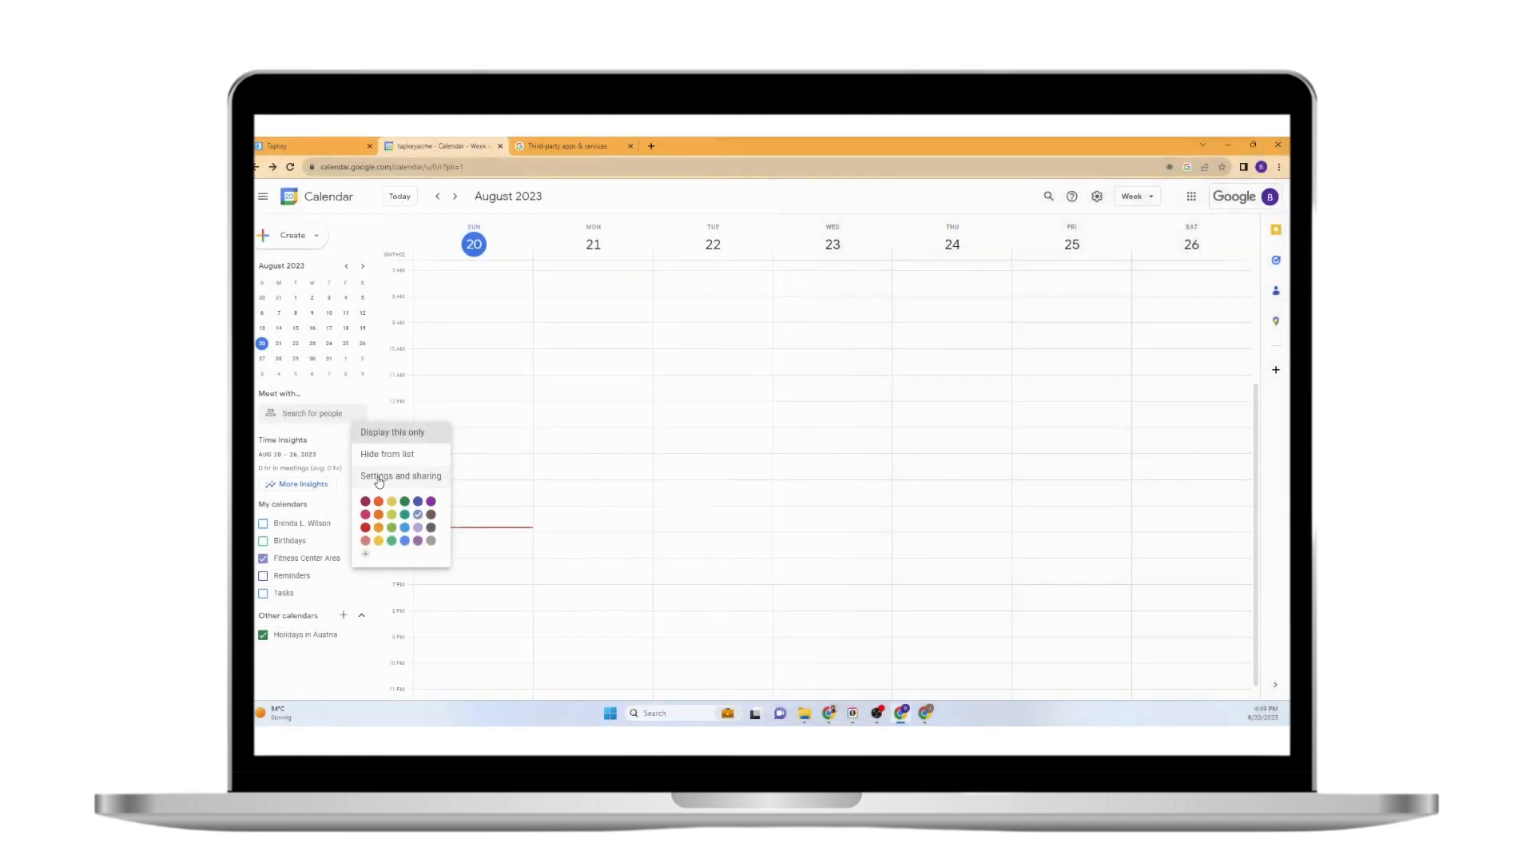
pyautogui.click(378, 476)
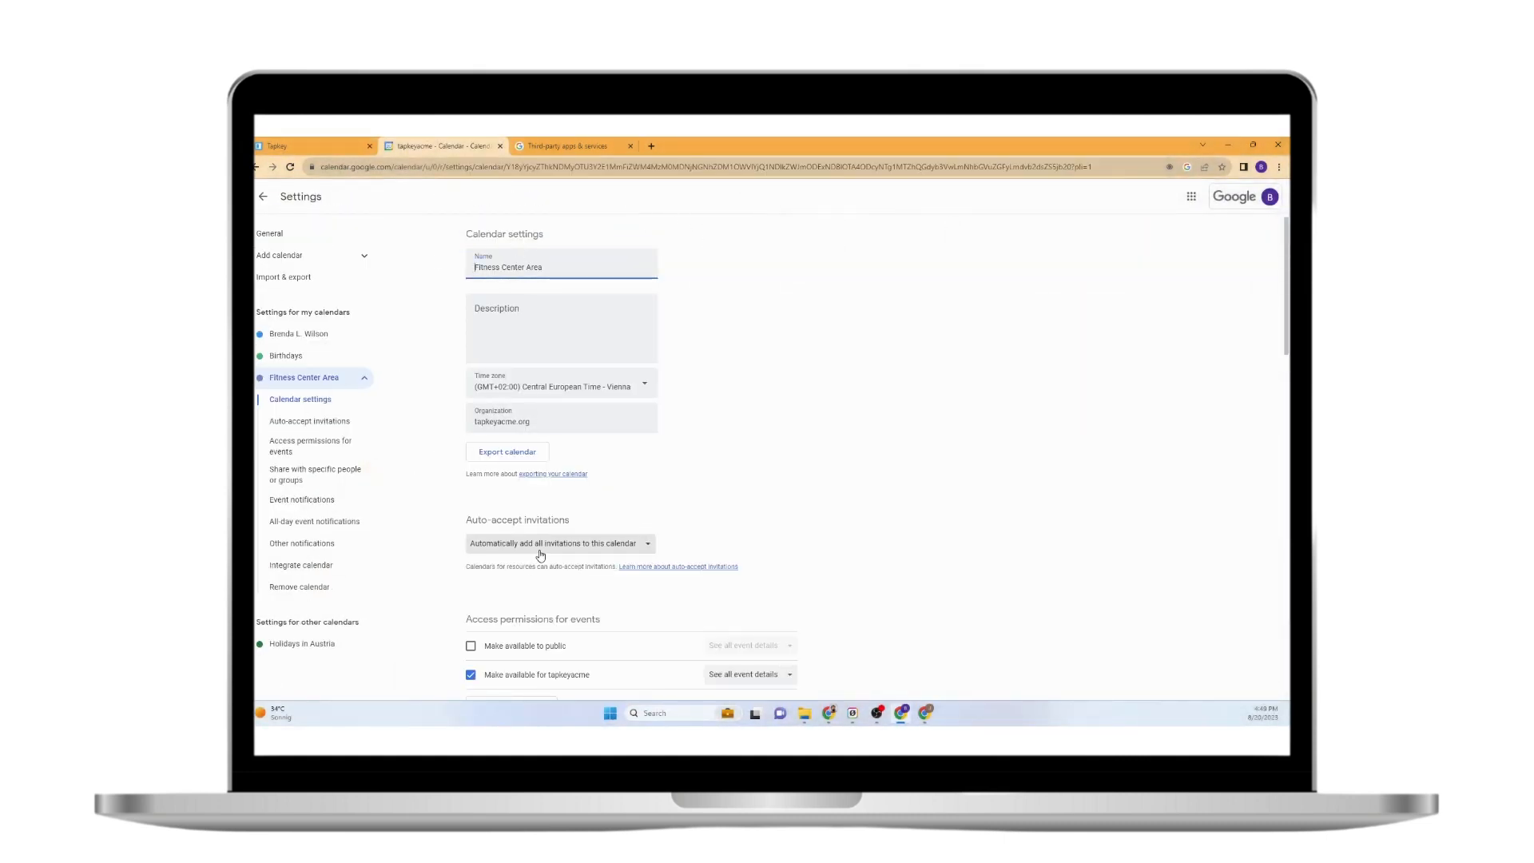
# Add the second user's email address under Share with specific people.
pyautogui.scroll(-5, 541, 554)
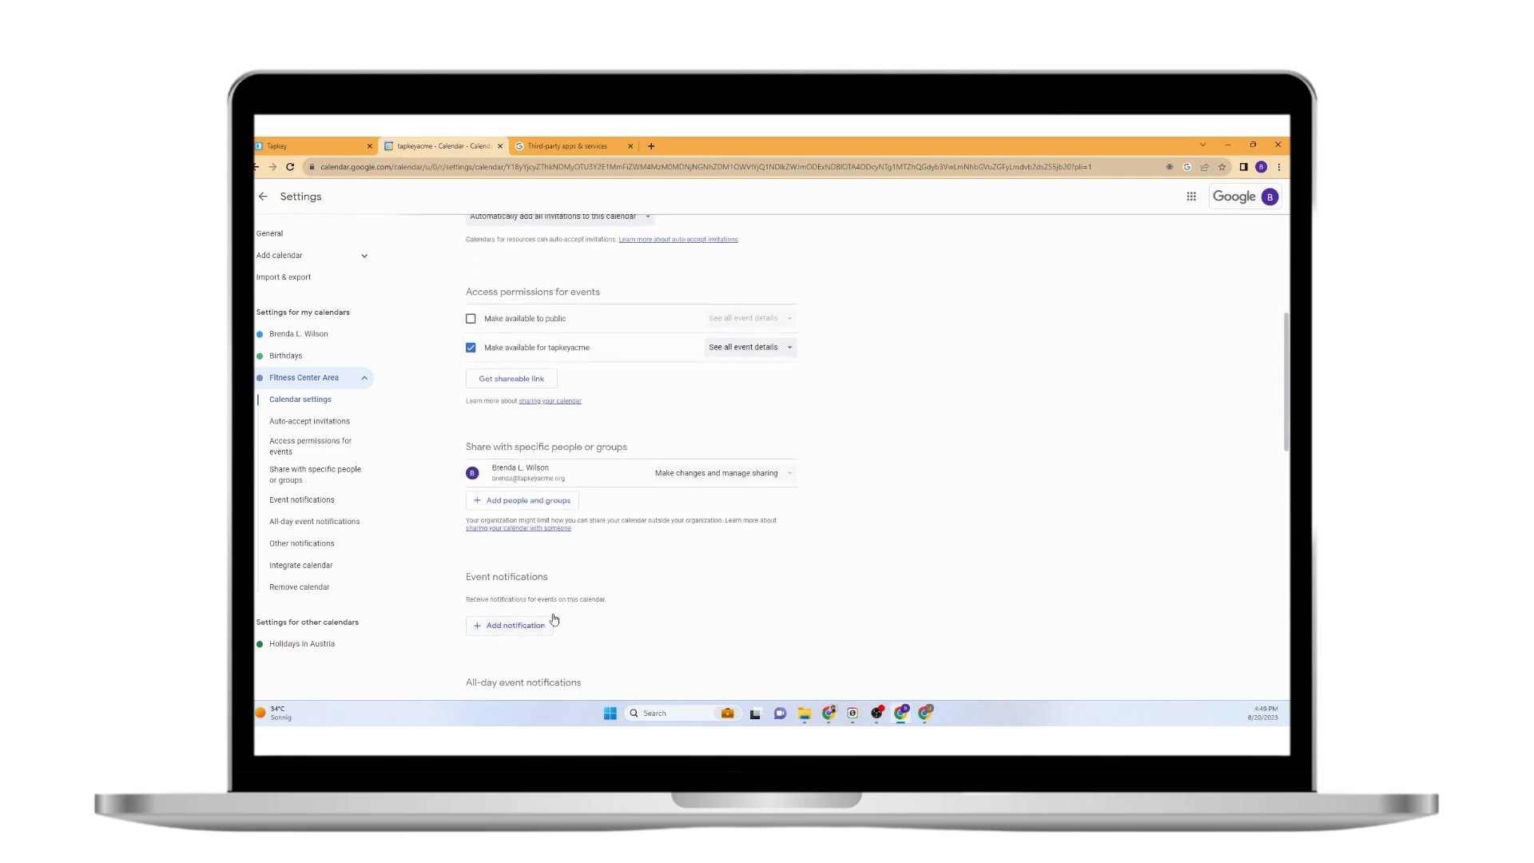
pyautogui.click(515, 500)
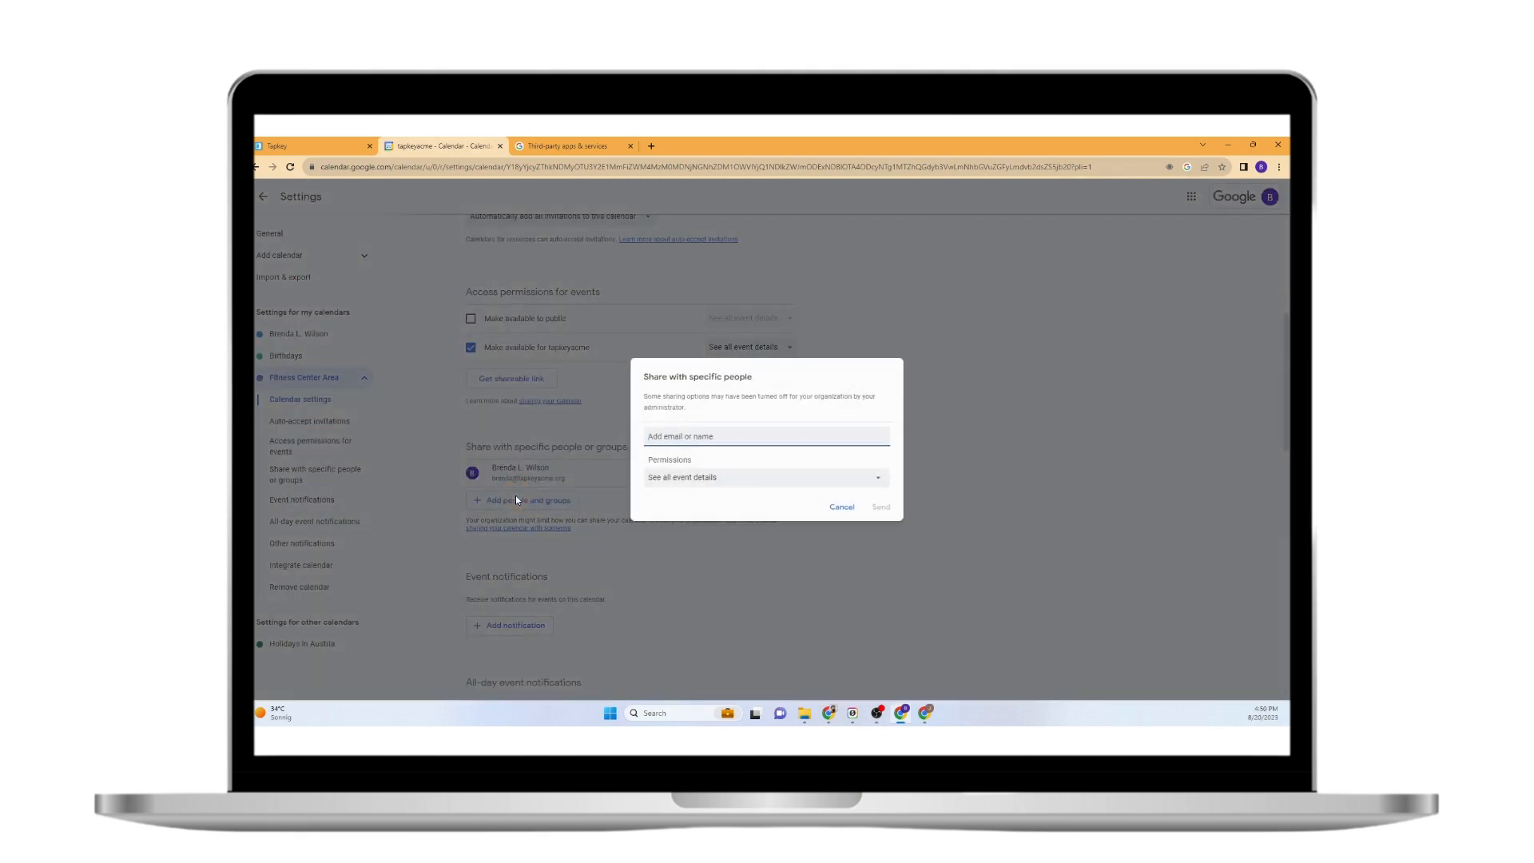
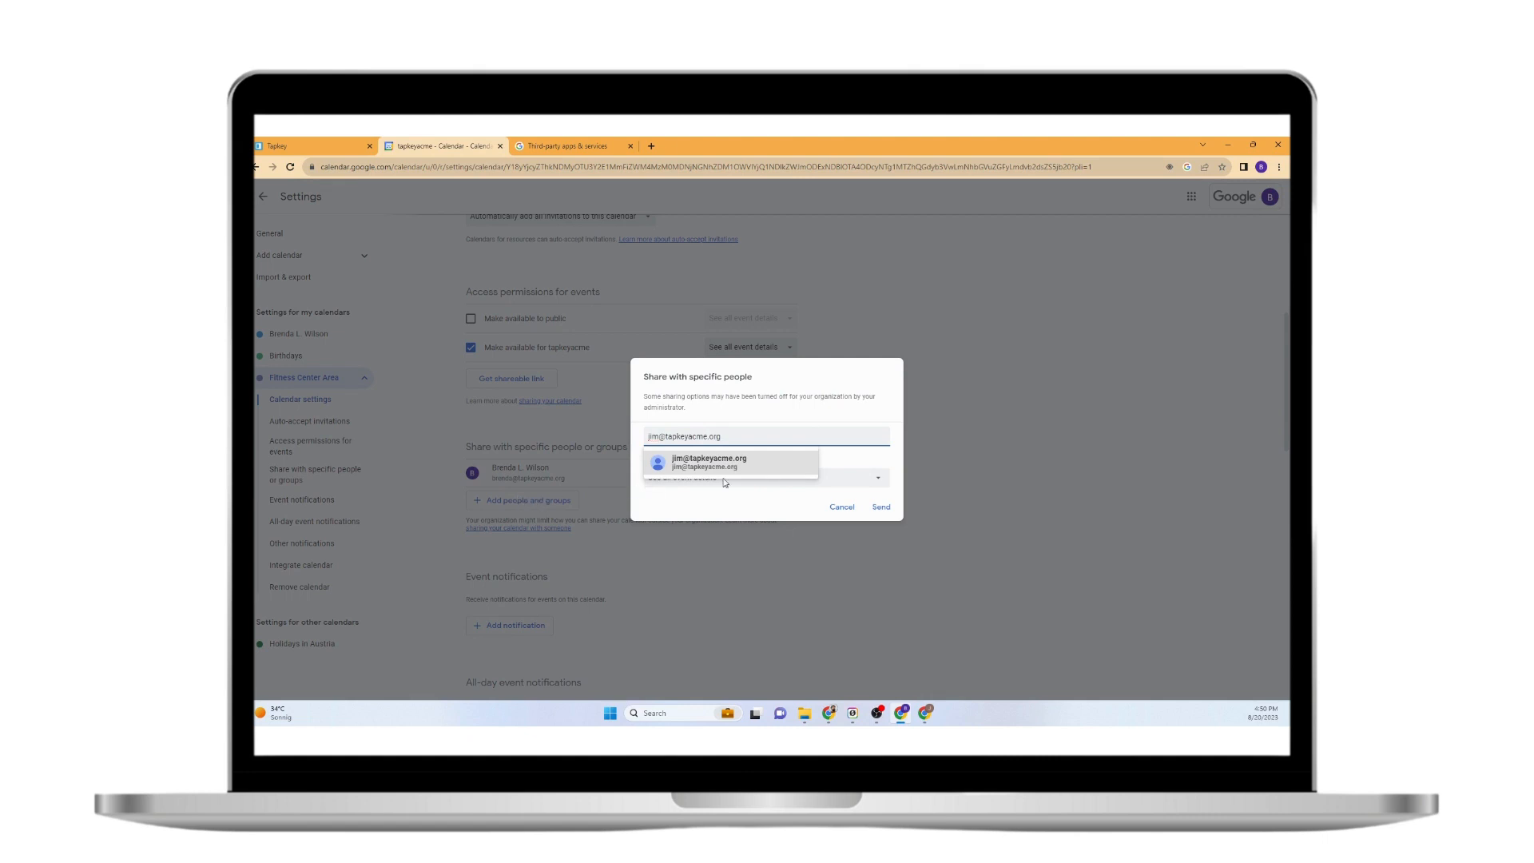
pyautogui.click(730, 464)
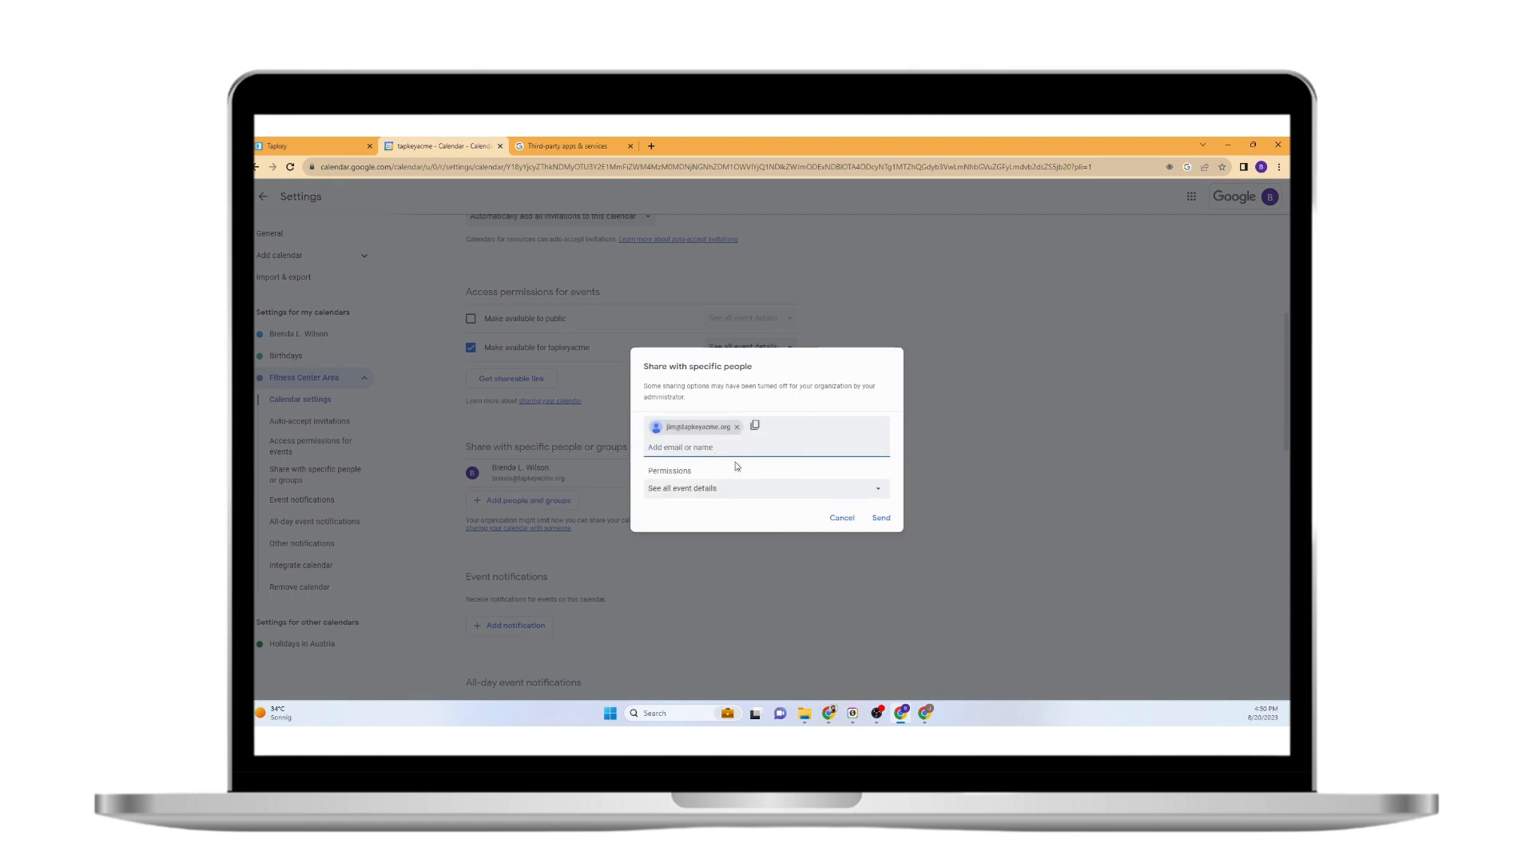
pyautogui.click(774, 475)
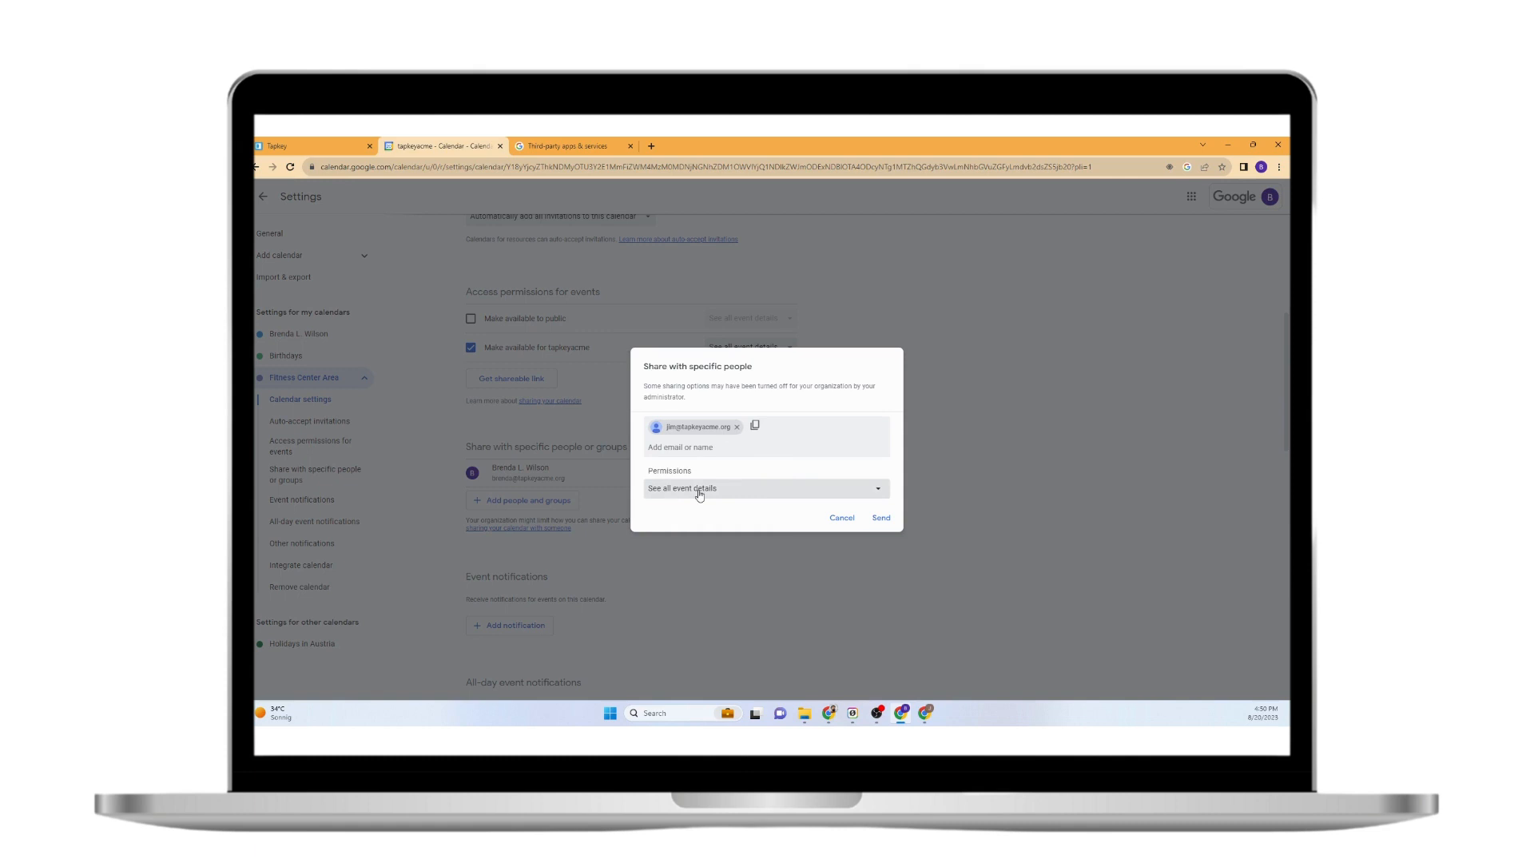
# Give that user 'Make changes to events' permission, send the invitation, and switch to their window.
pyautogui.click(674, 491)
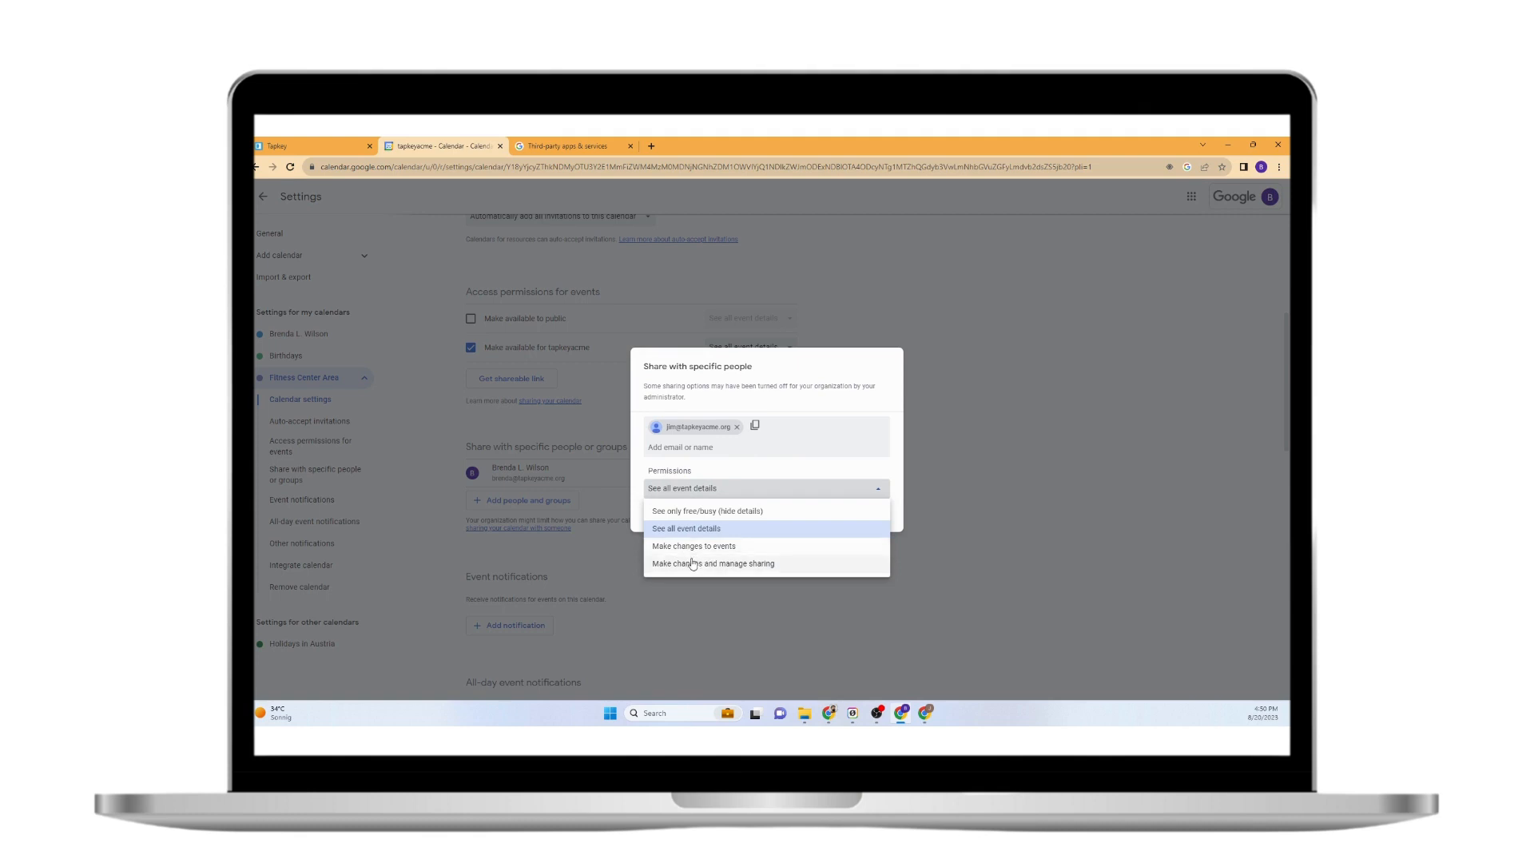
pyautogui.click(712, 548)
pyautogui.moveTo(716, 549); pyautogui.dragTo(799, 470)
pyautogui.click(732, 489)
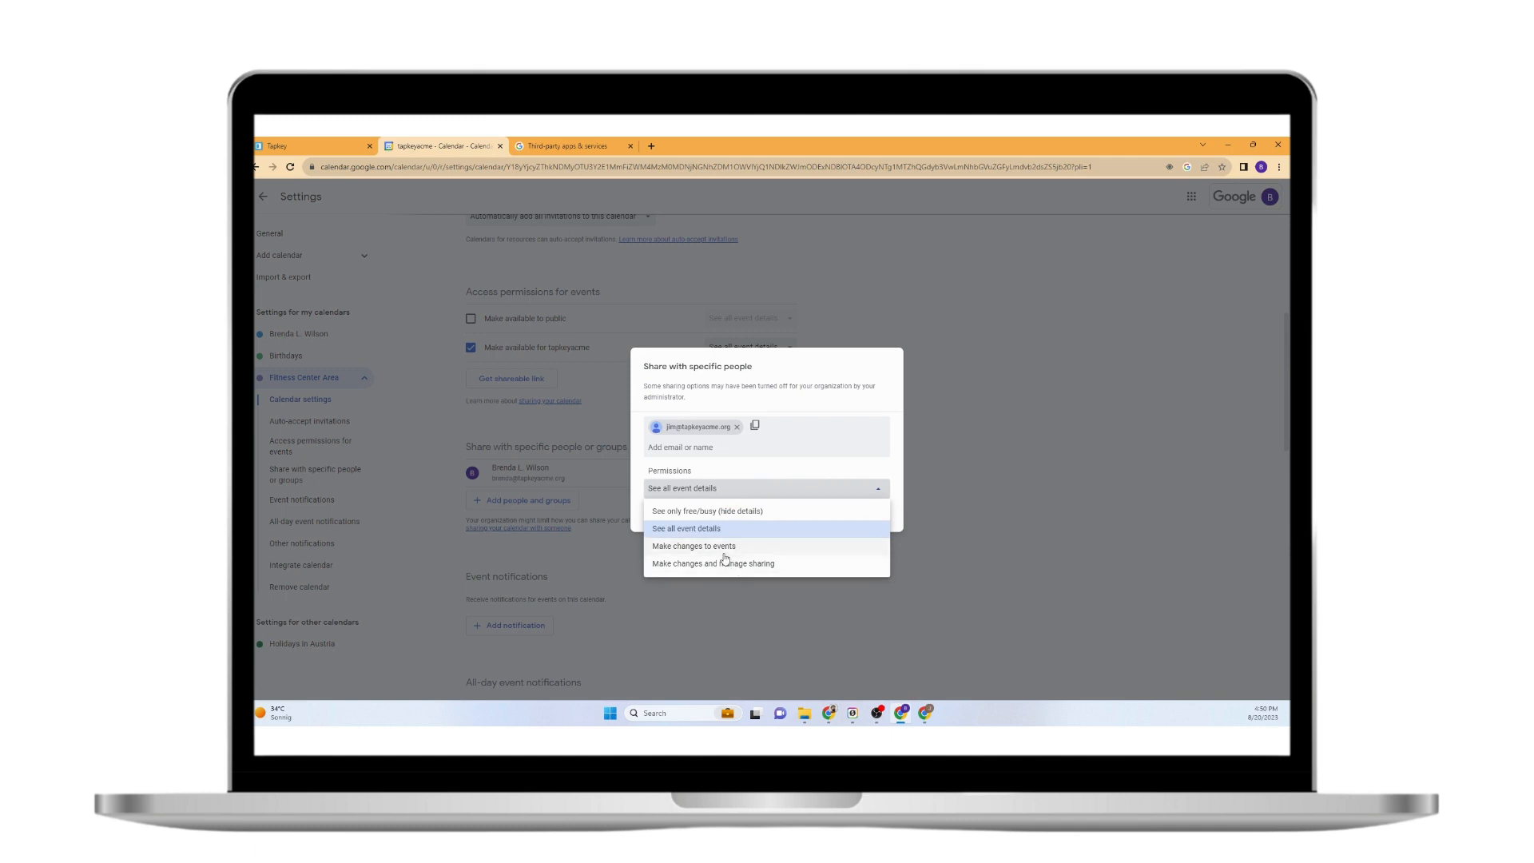
pyautogui.moveTo(708, 425)
pyautogui.click(719, 548)
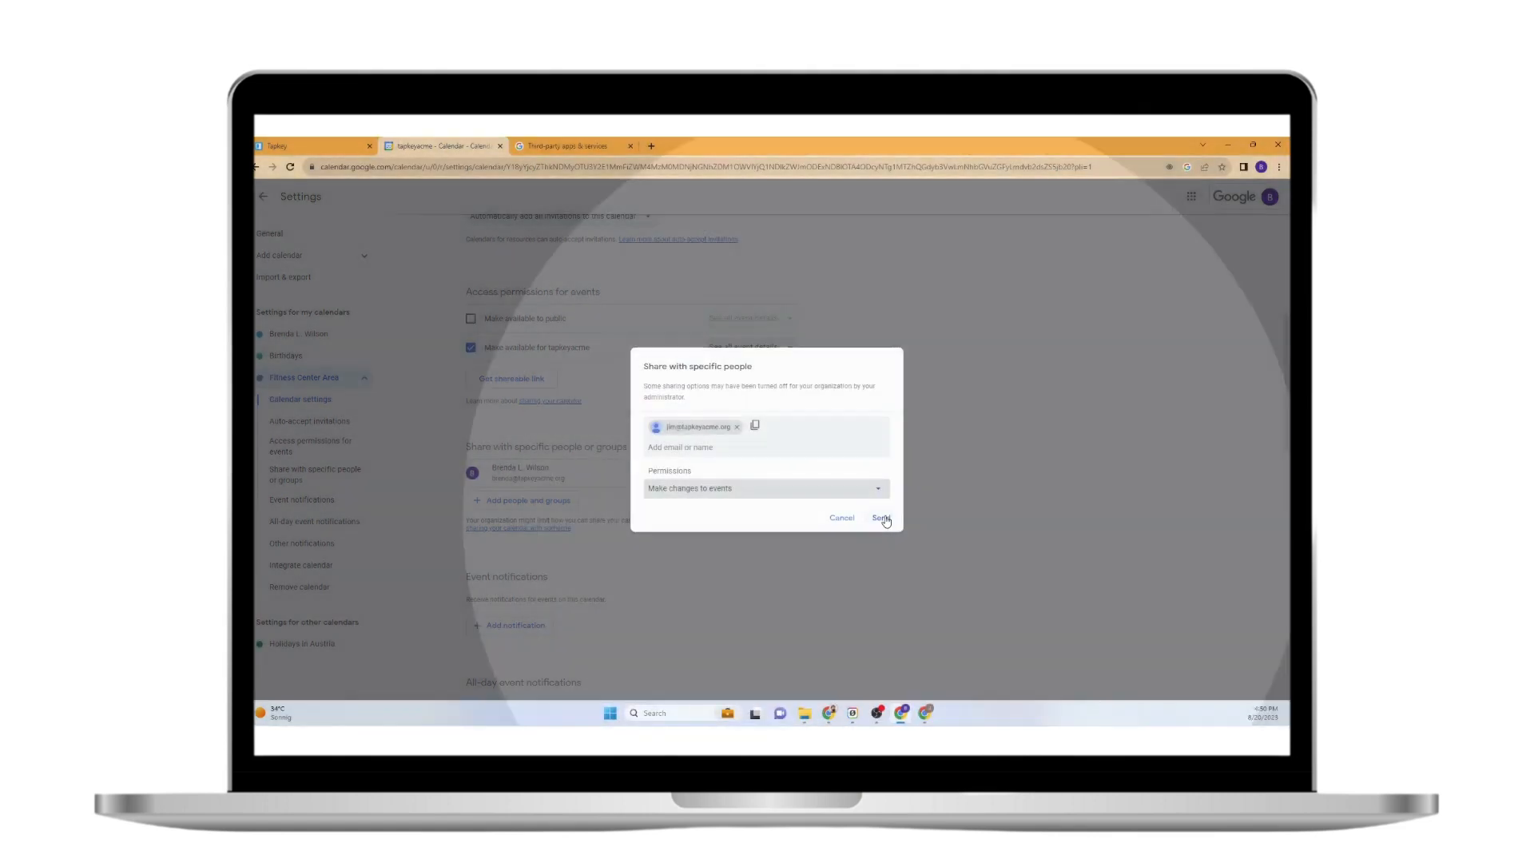
pyautogui.click(883, 519)
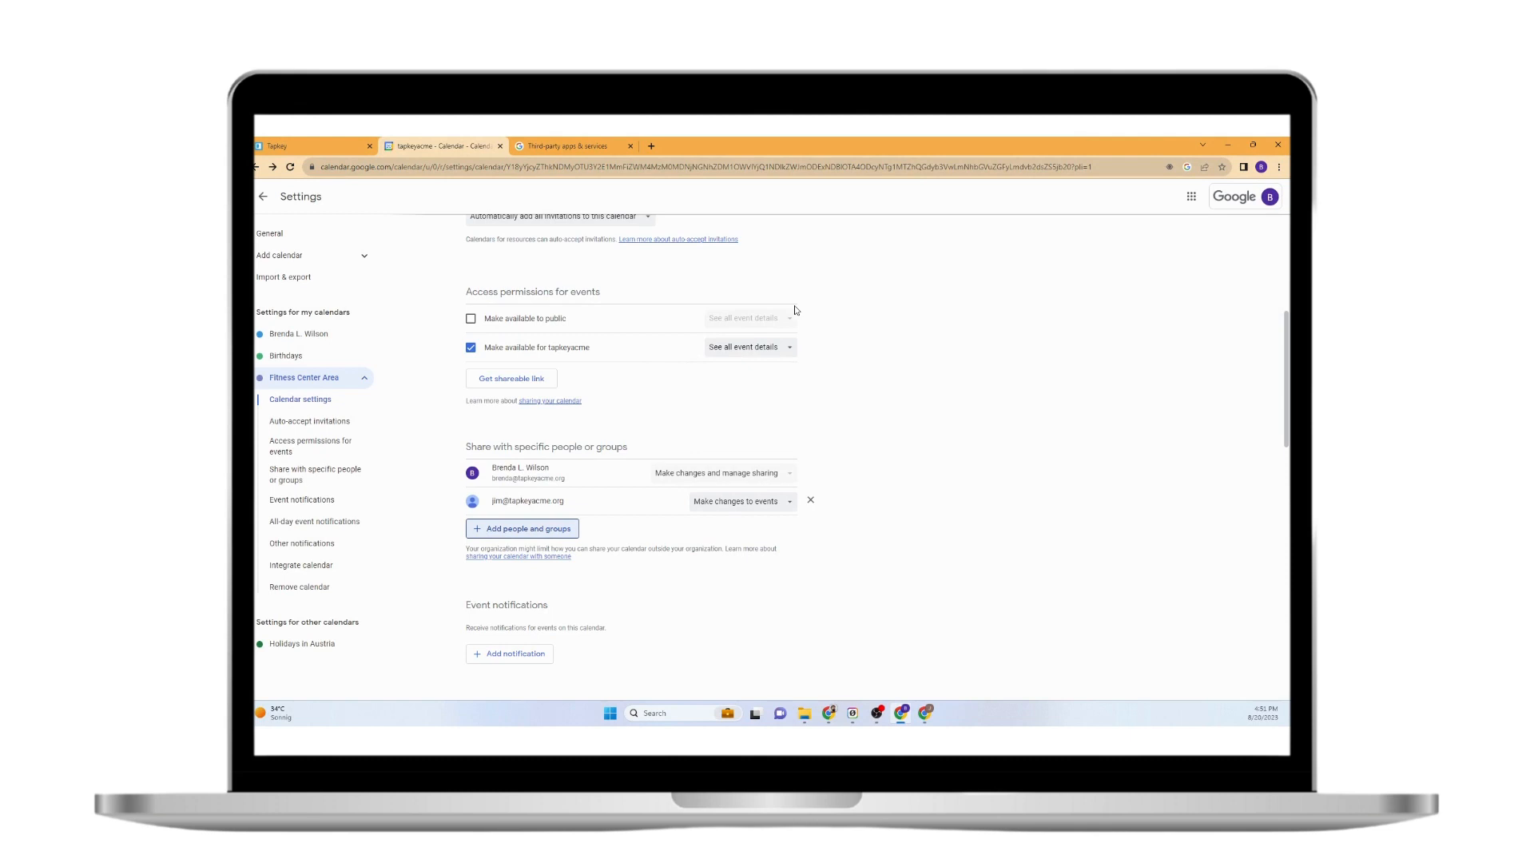
pyautogui.click(932, 719)
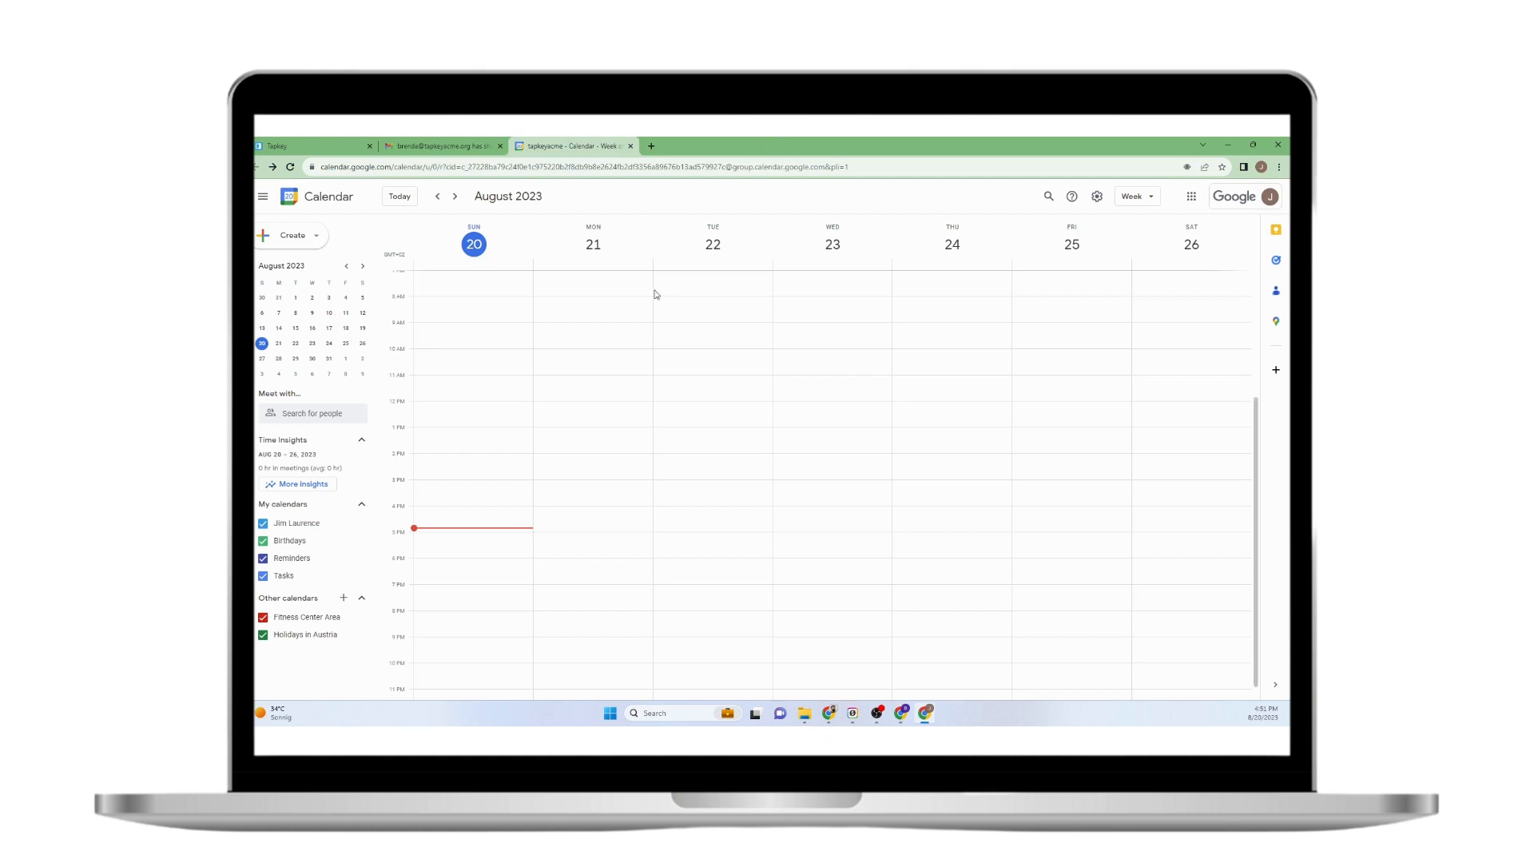
# Open the calendar-sharing email in the second user's Gmail and follow its 'Add this calendar' link.
pyautogui.click(406, 145)
pyautogui.click(347, 270)
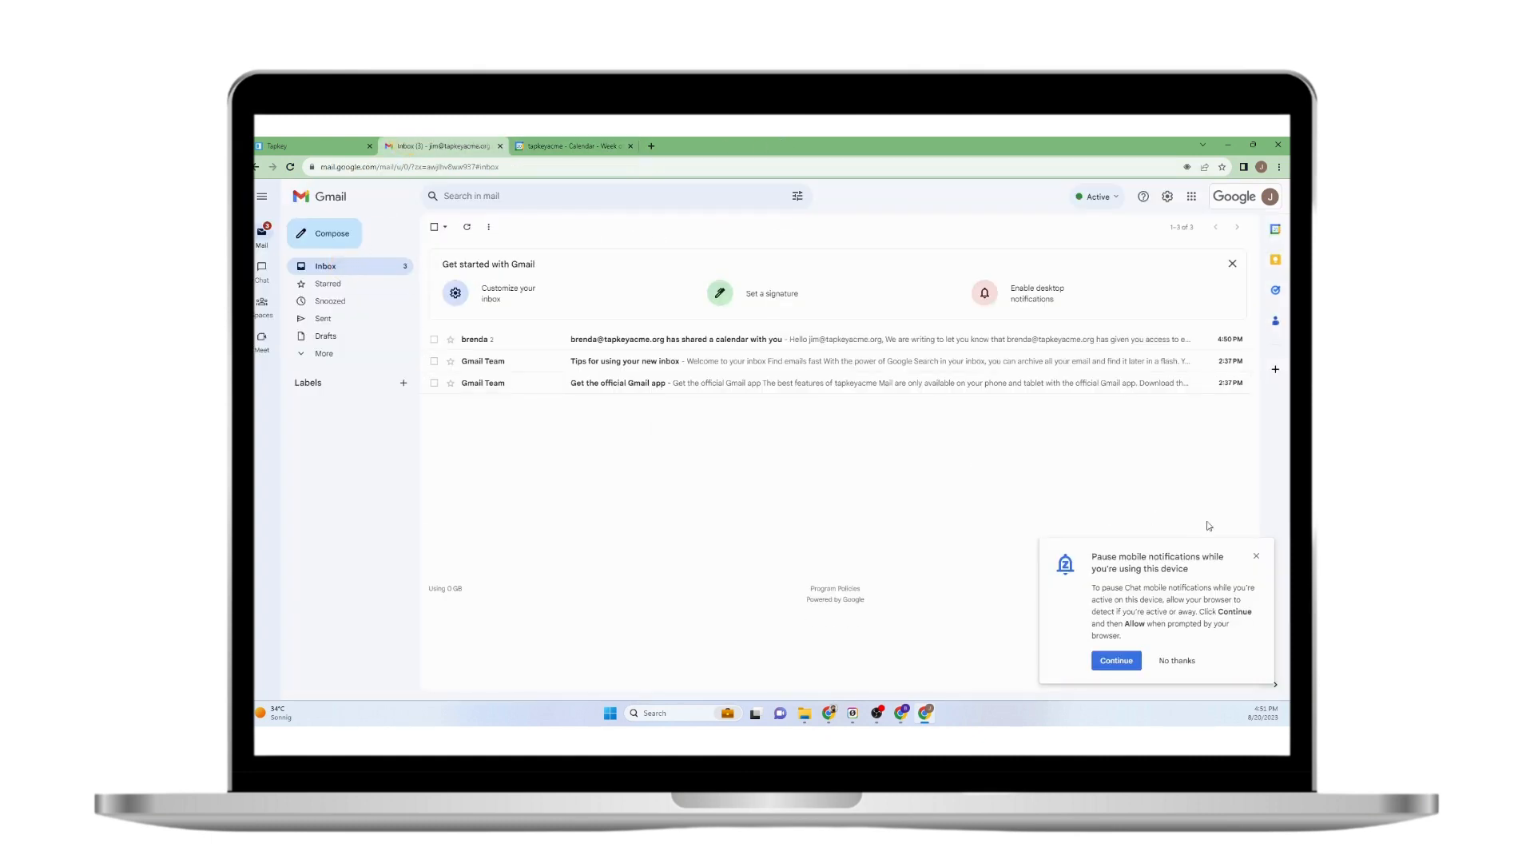
pyautogui.click(1256, 556)
pyautogui.click(576, 342)
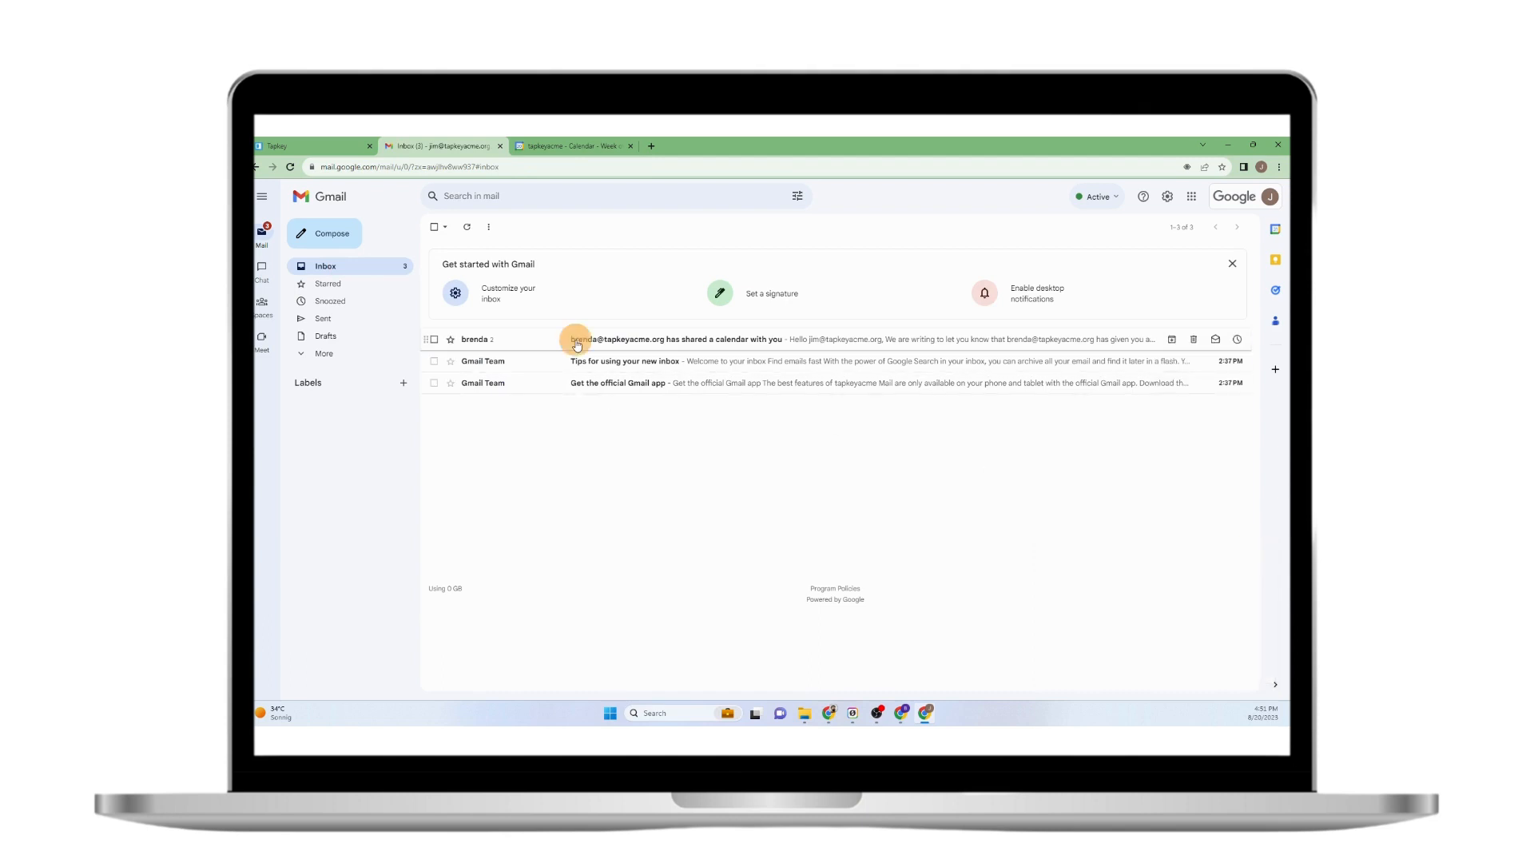
pyautogui.click(466, 354)
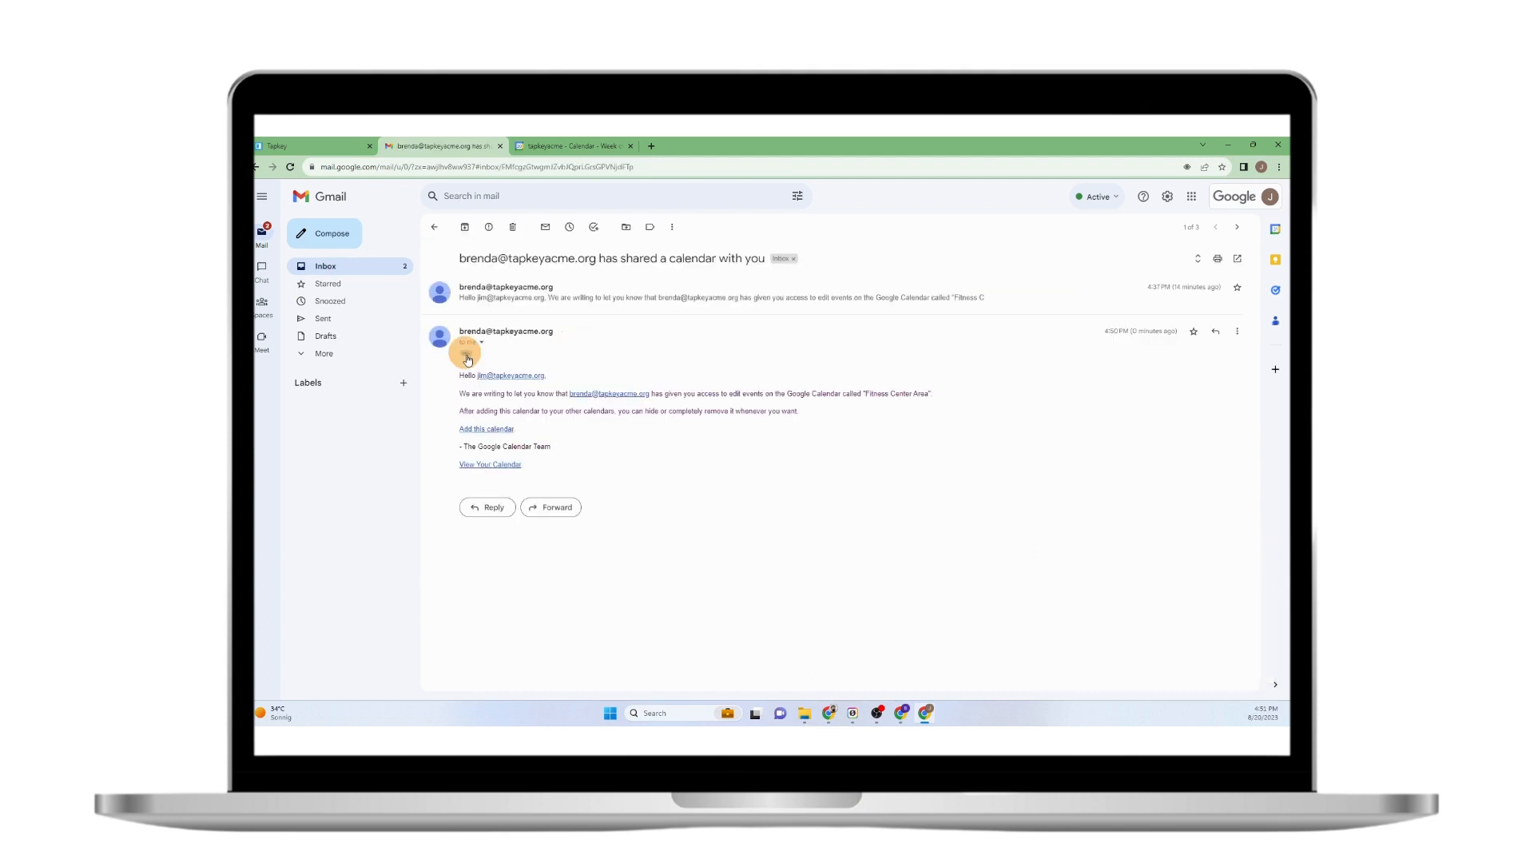
pyautogui.click(518, 298)
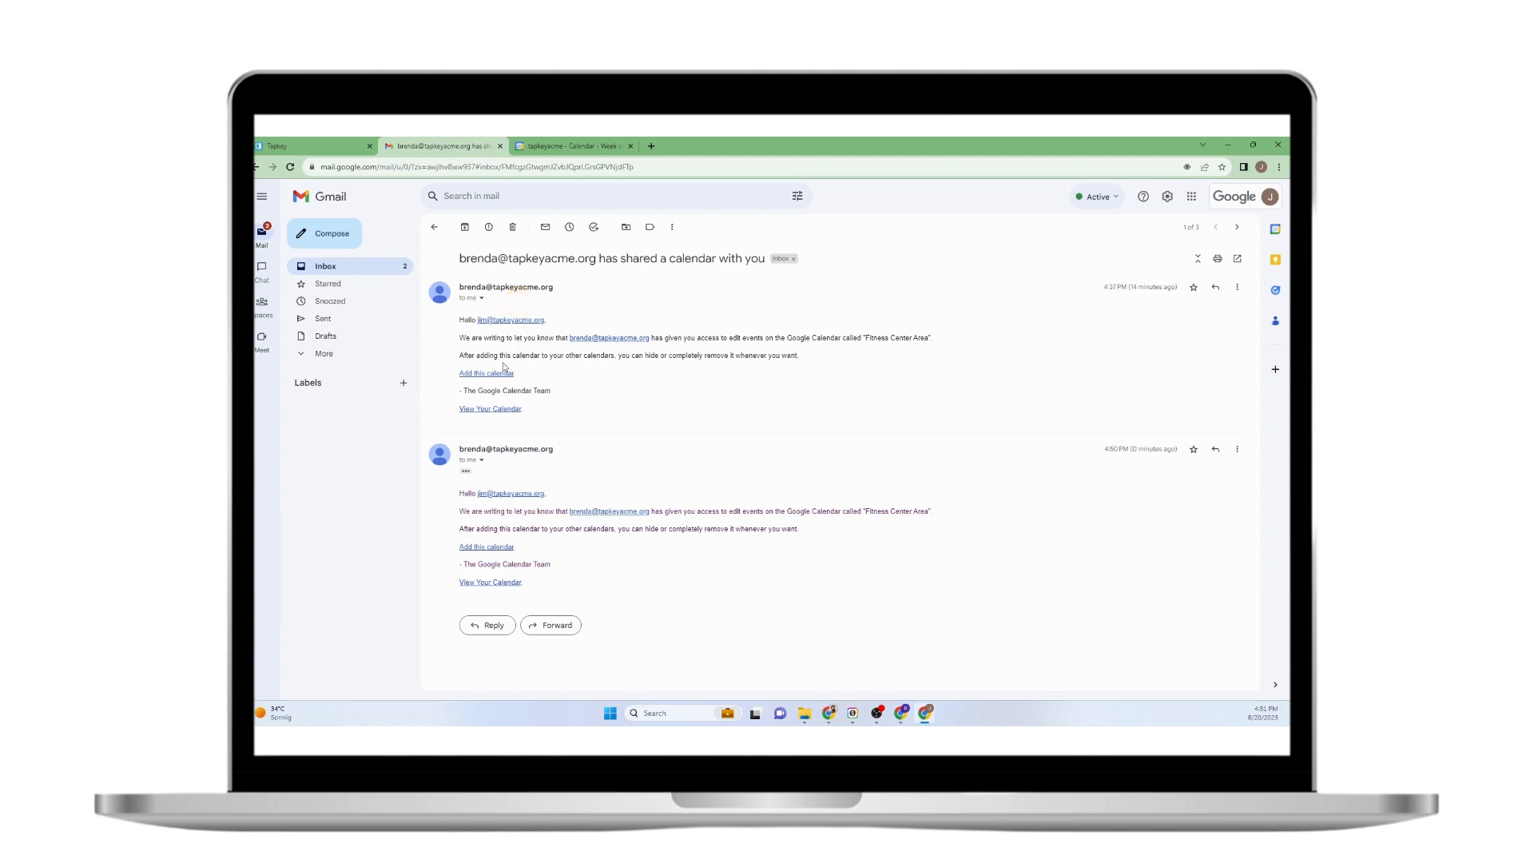
pyautogui.click(497, 546)
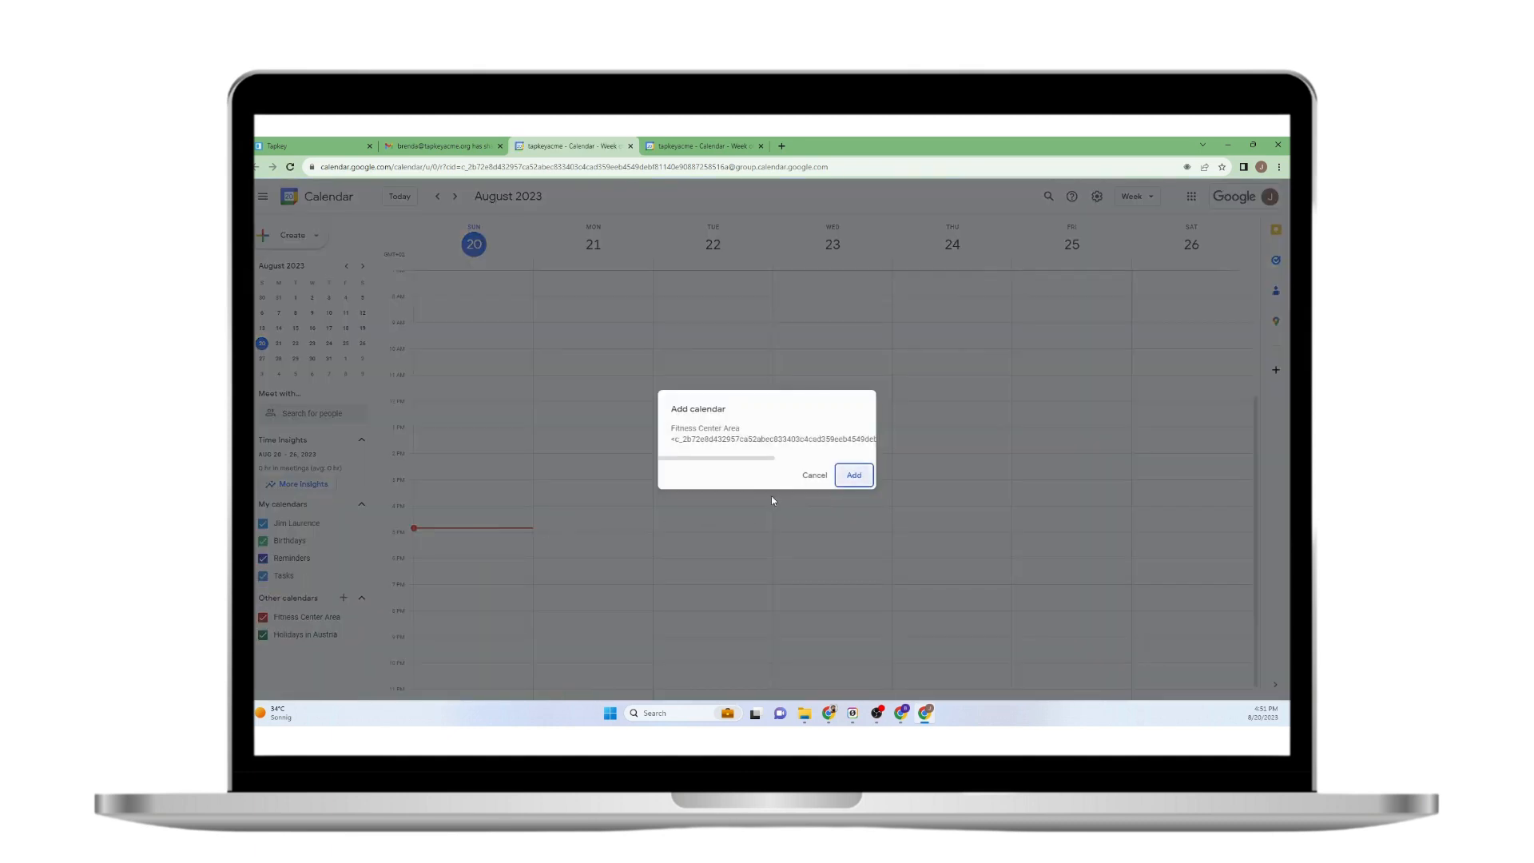
# Add the shared Fitness Center Area calendar, remove the old duplicate, and open Tapkey's locks list.
pyautogui.click(855, 476)
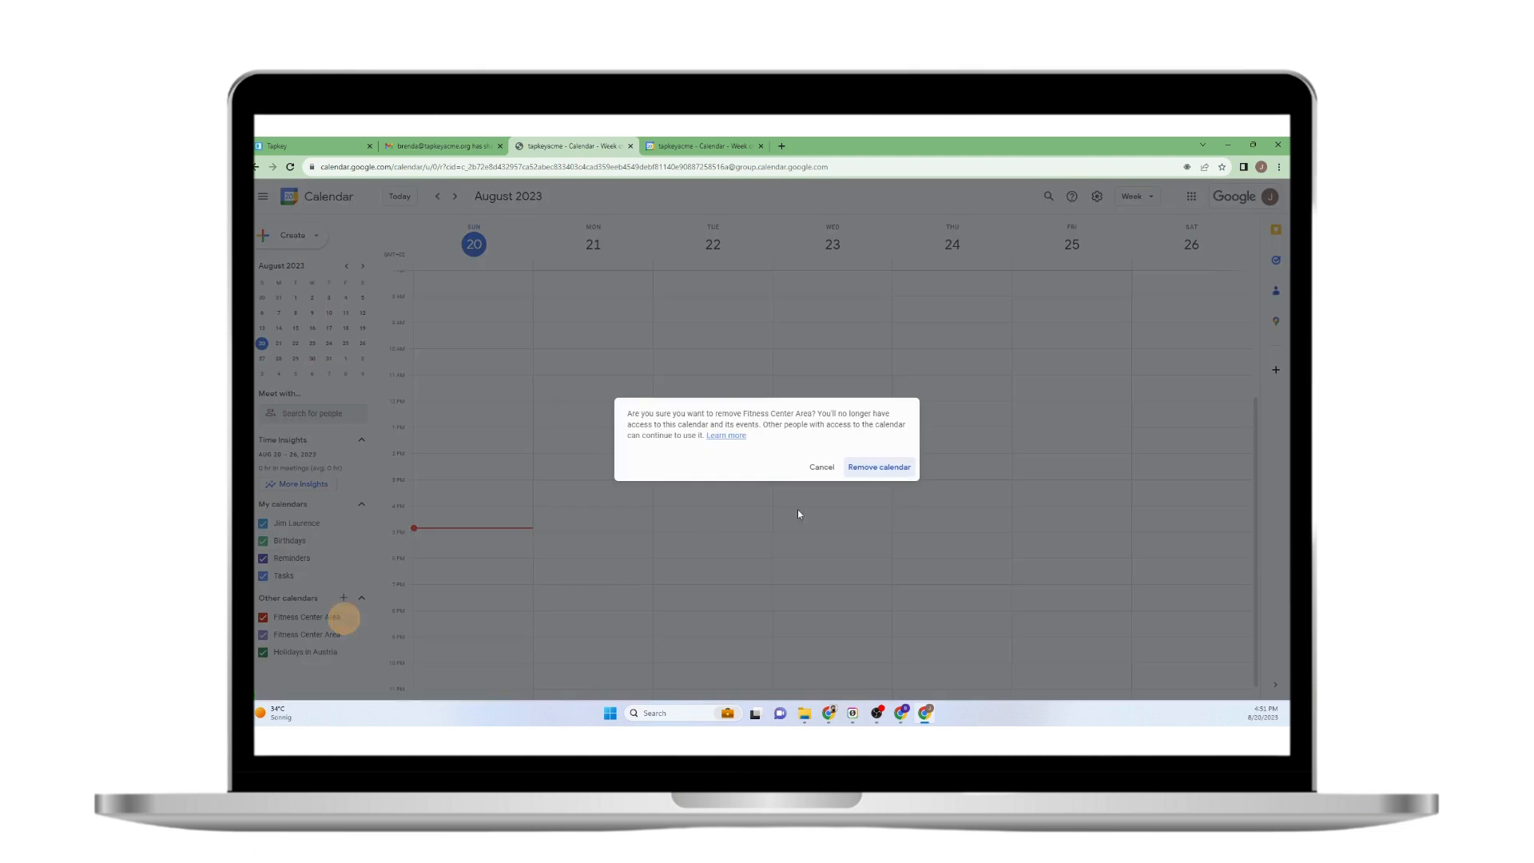
pyautogui.click(875, 470)
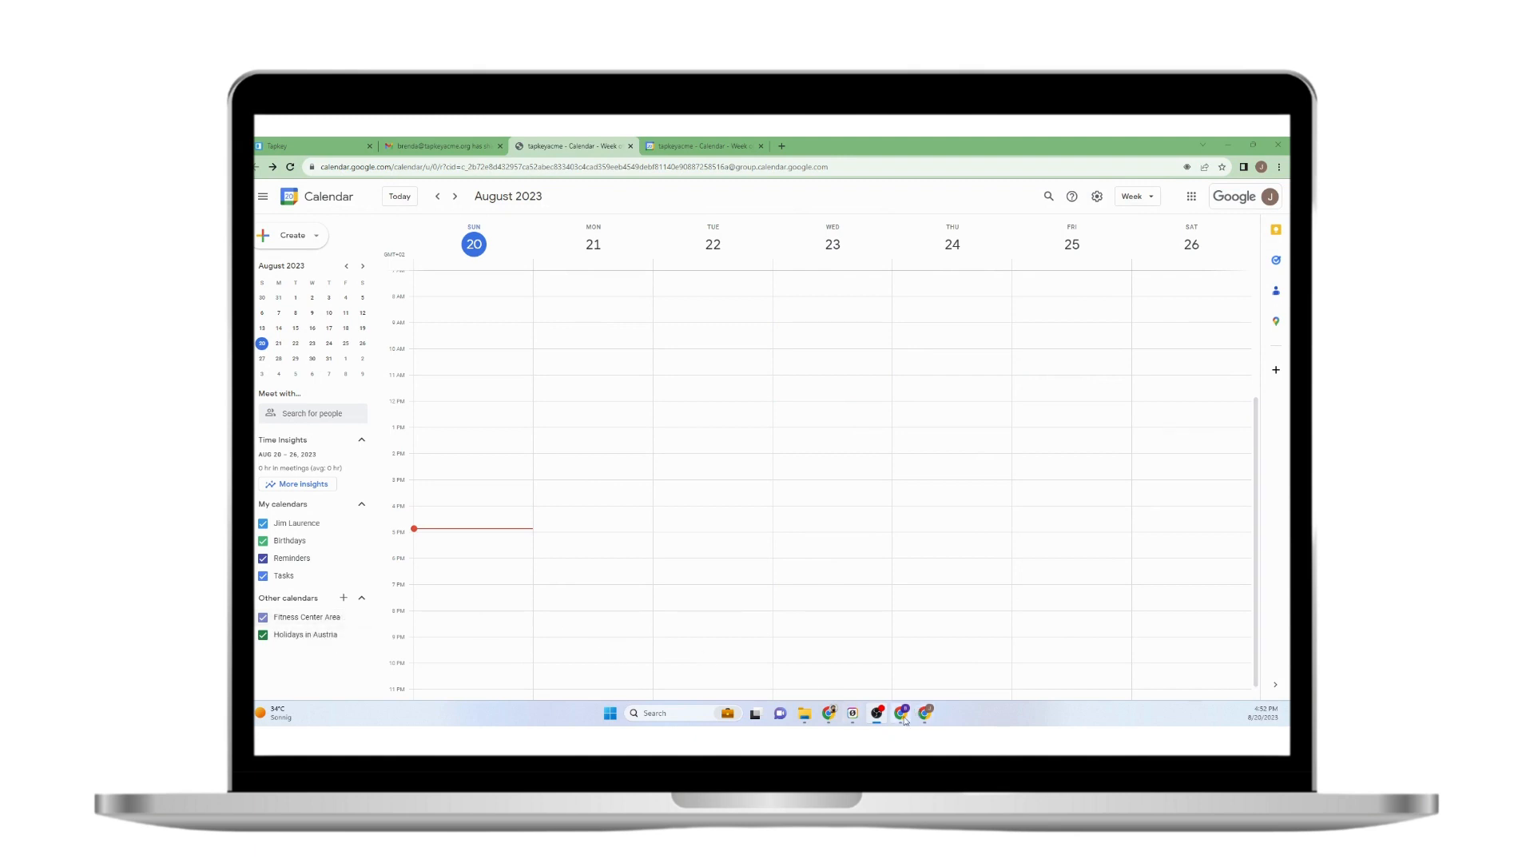
pyautogui.moveTo(903, 720)
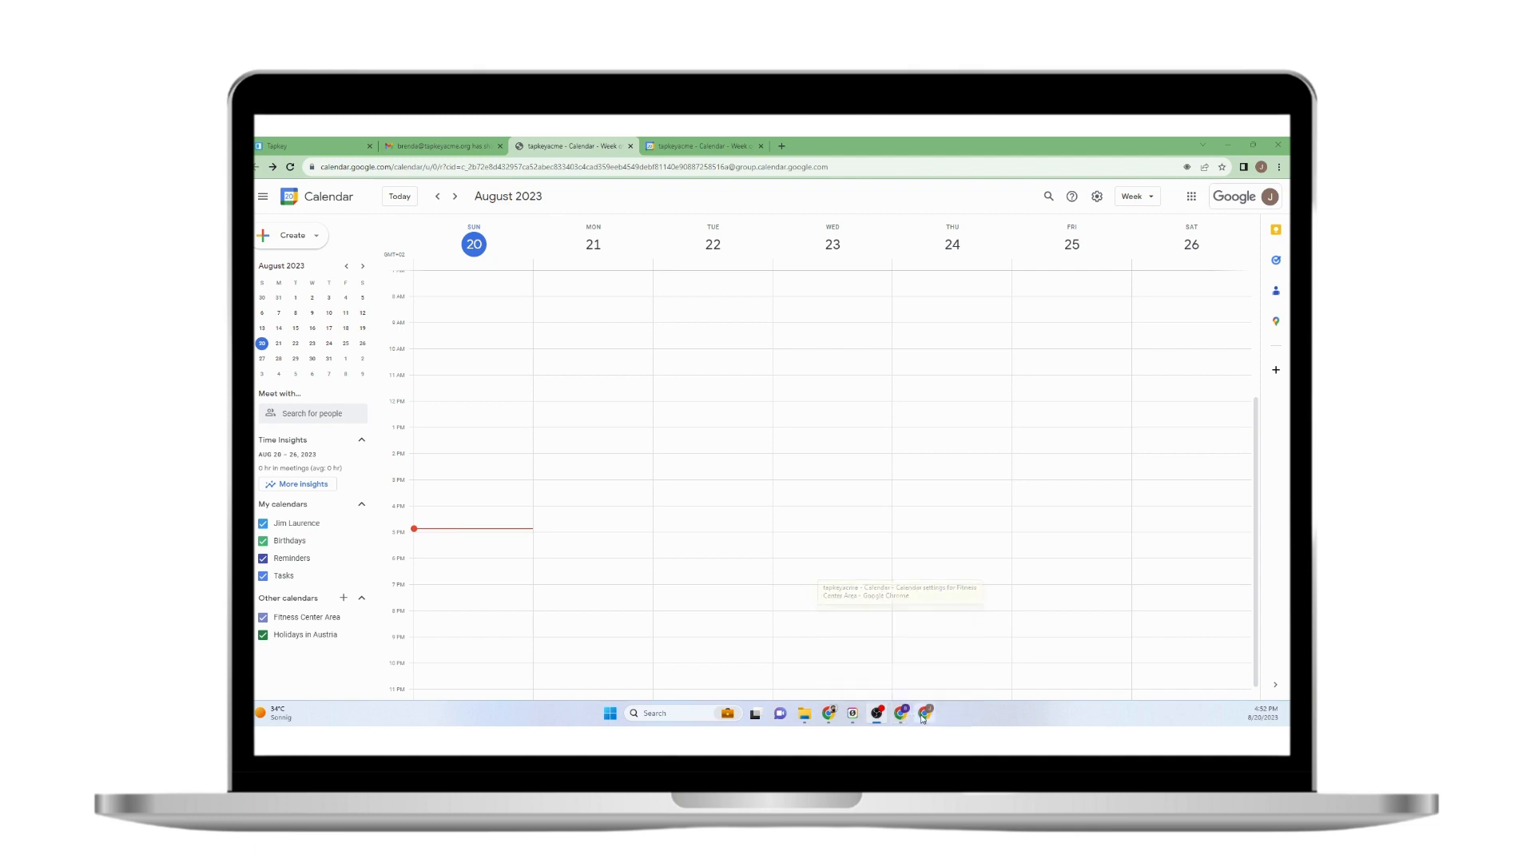
pyautogui.click(903, 715)
pyautogui.click(318, 144)
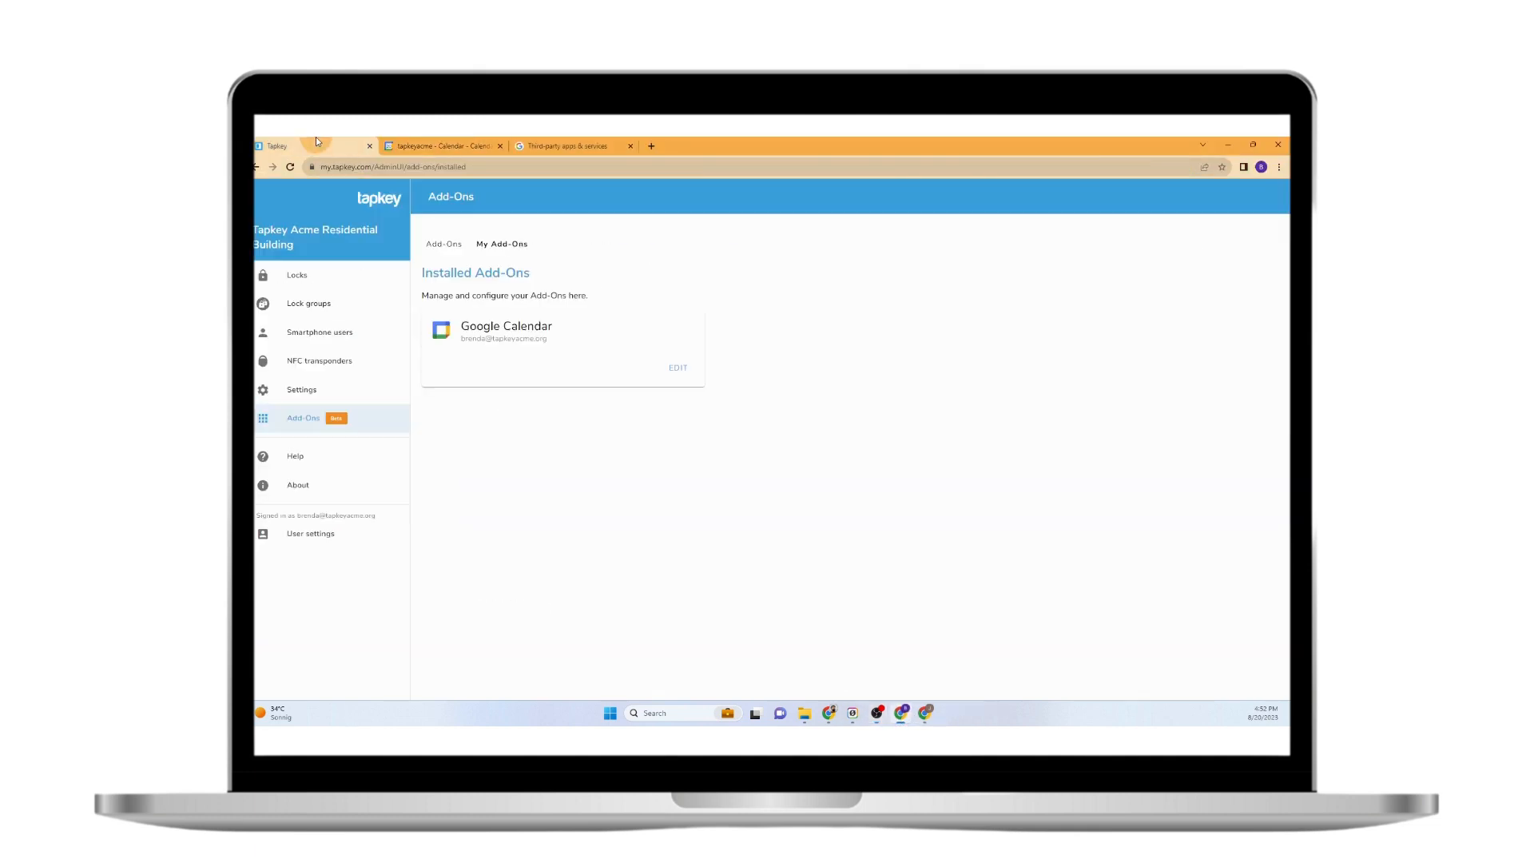
pyautogui.click(337, 279)
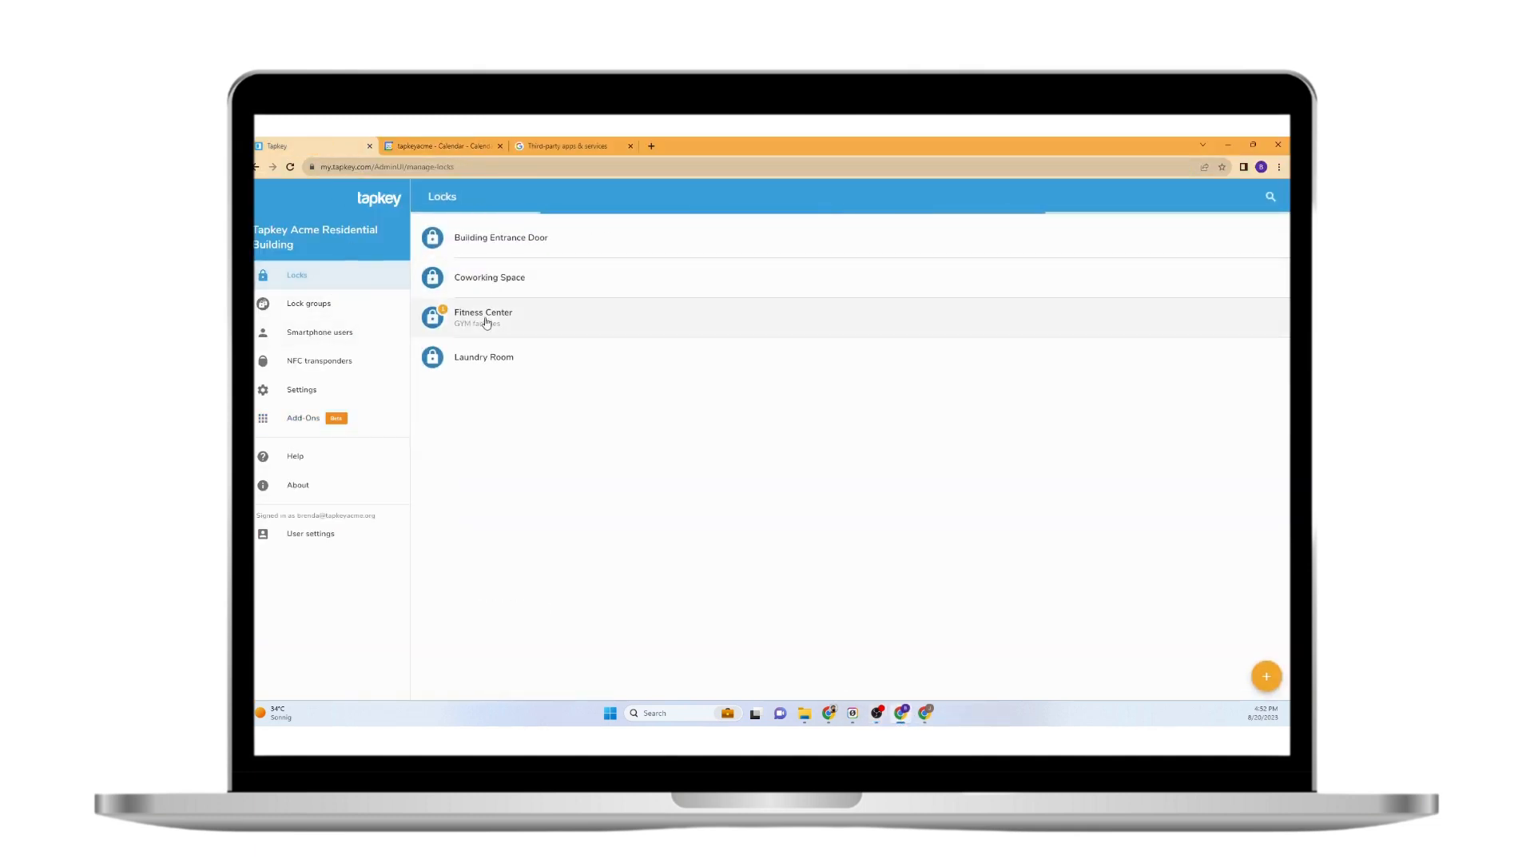
# Confirm the Fitness Center lock has no access grants, then return to the second user's calendar week.
pyautogui.click(484, 318)
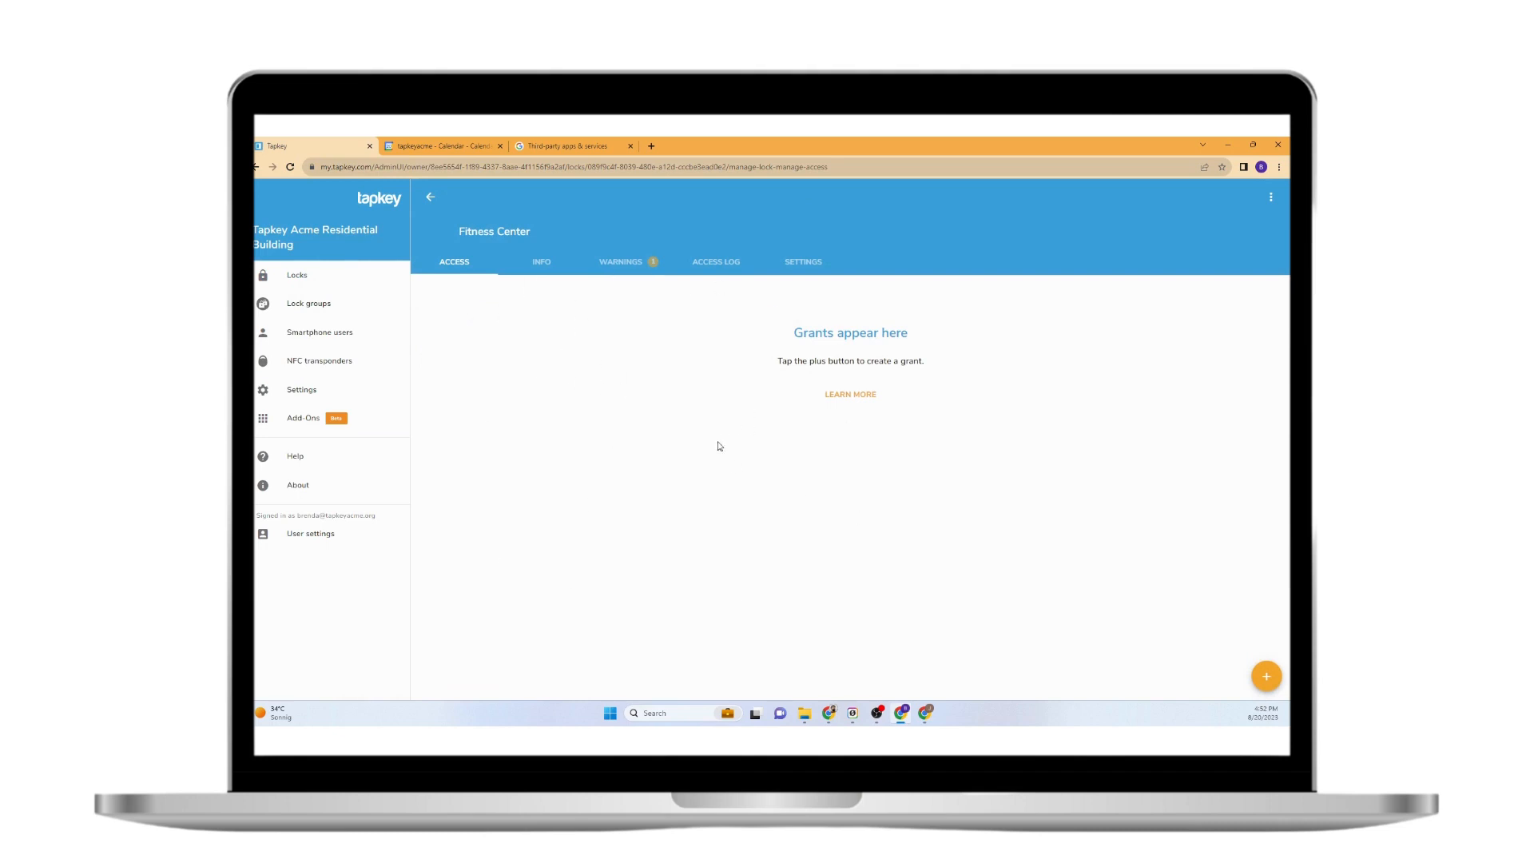
pyautogui.hotkey('alt', 'Tab')
pyautogui.click(926, 712)
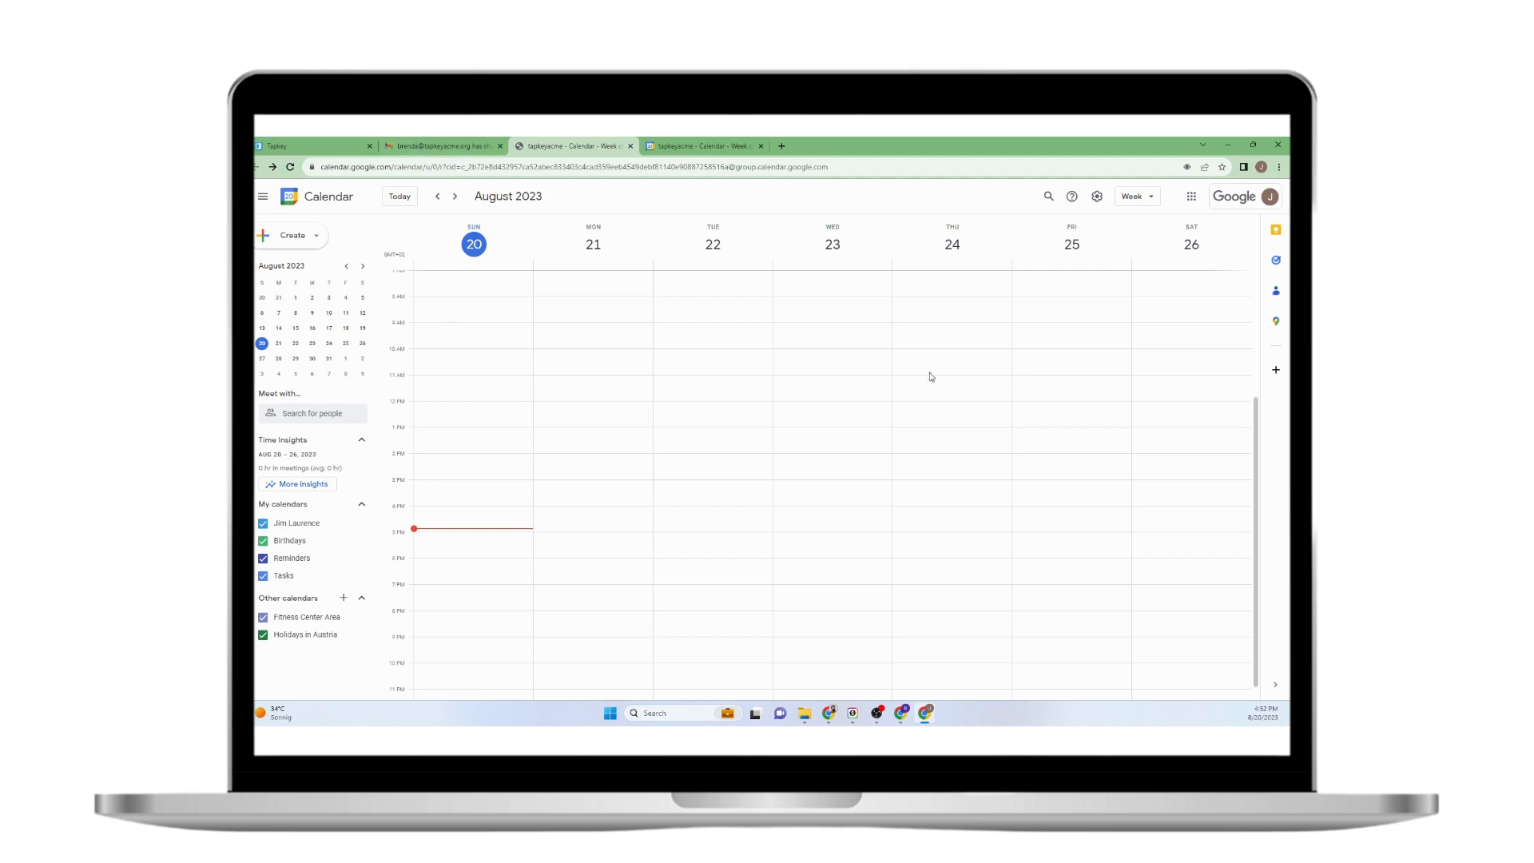
# Check the signed-in account and start a new event in Sunday's 6 PM slot.
pyautogui.click(1269, 197)
pyautogui.press('Escape')
pyautogui.click(461, 570)
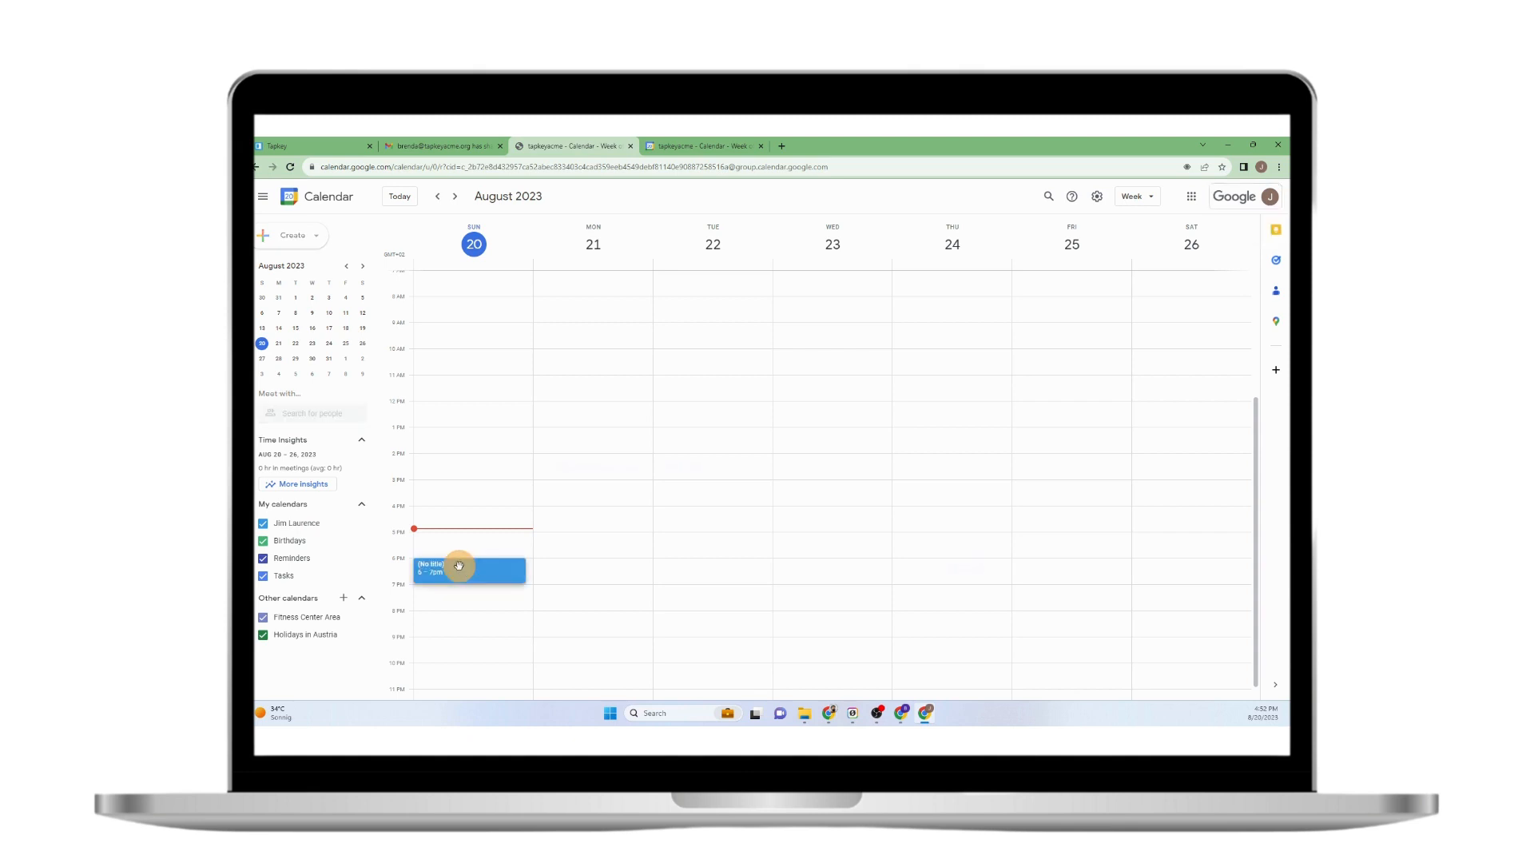
pyautogui.click(394, 560)
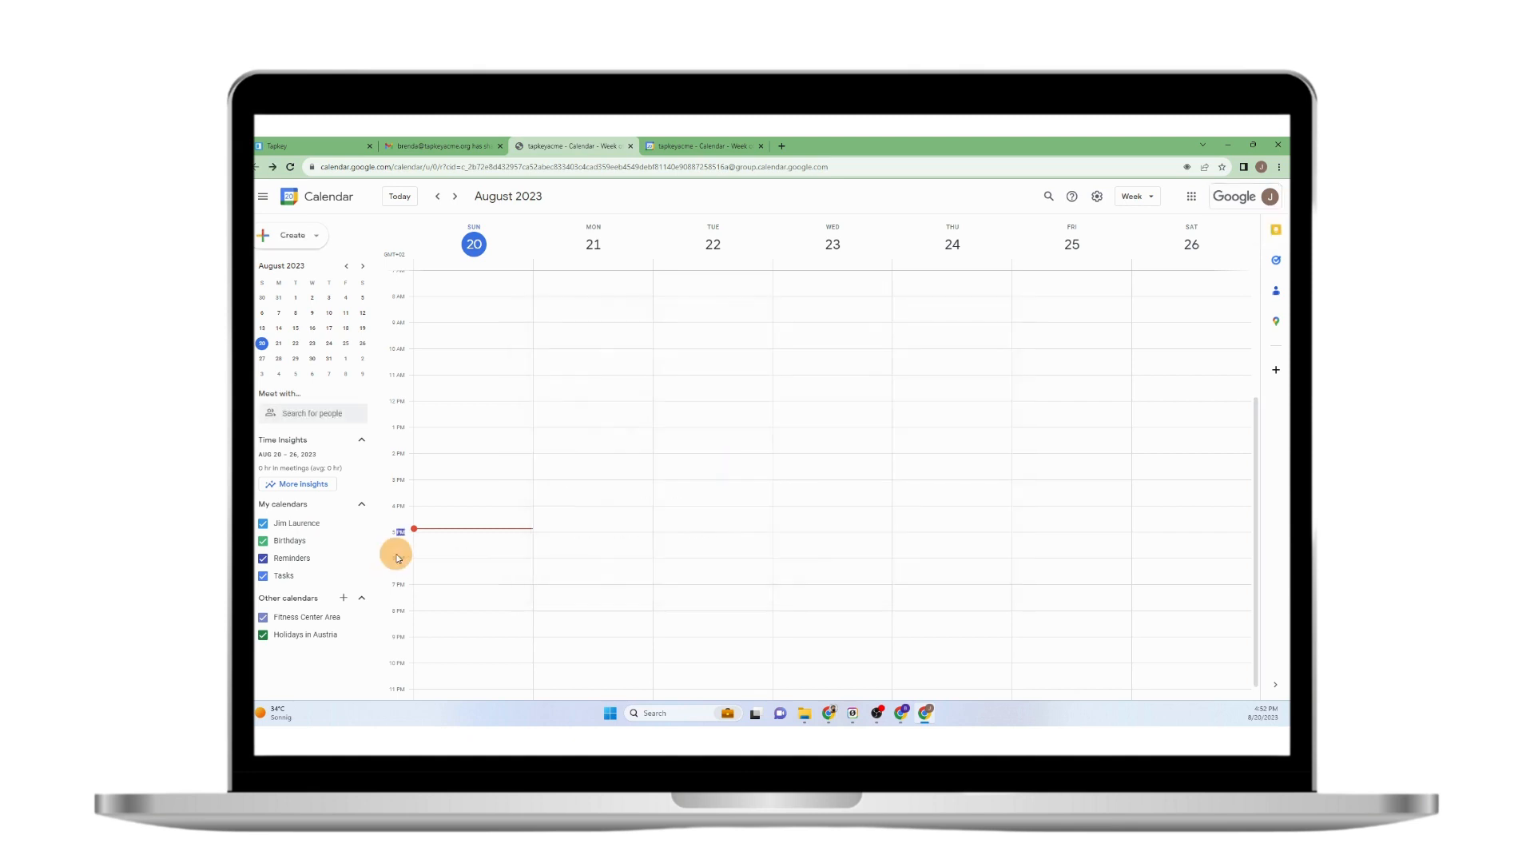
pyautogui.doubleClick(447, 580)
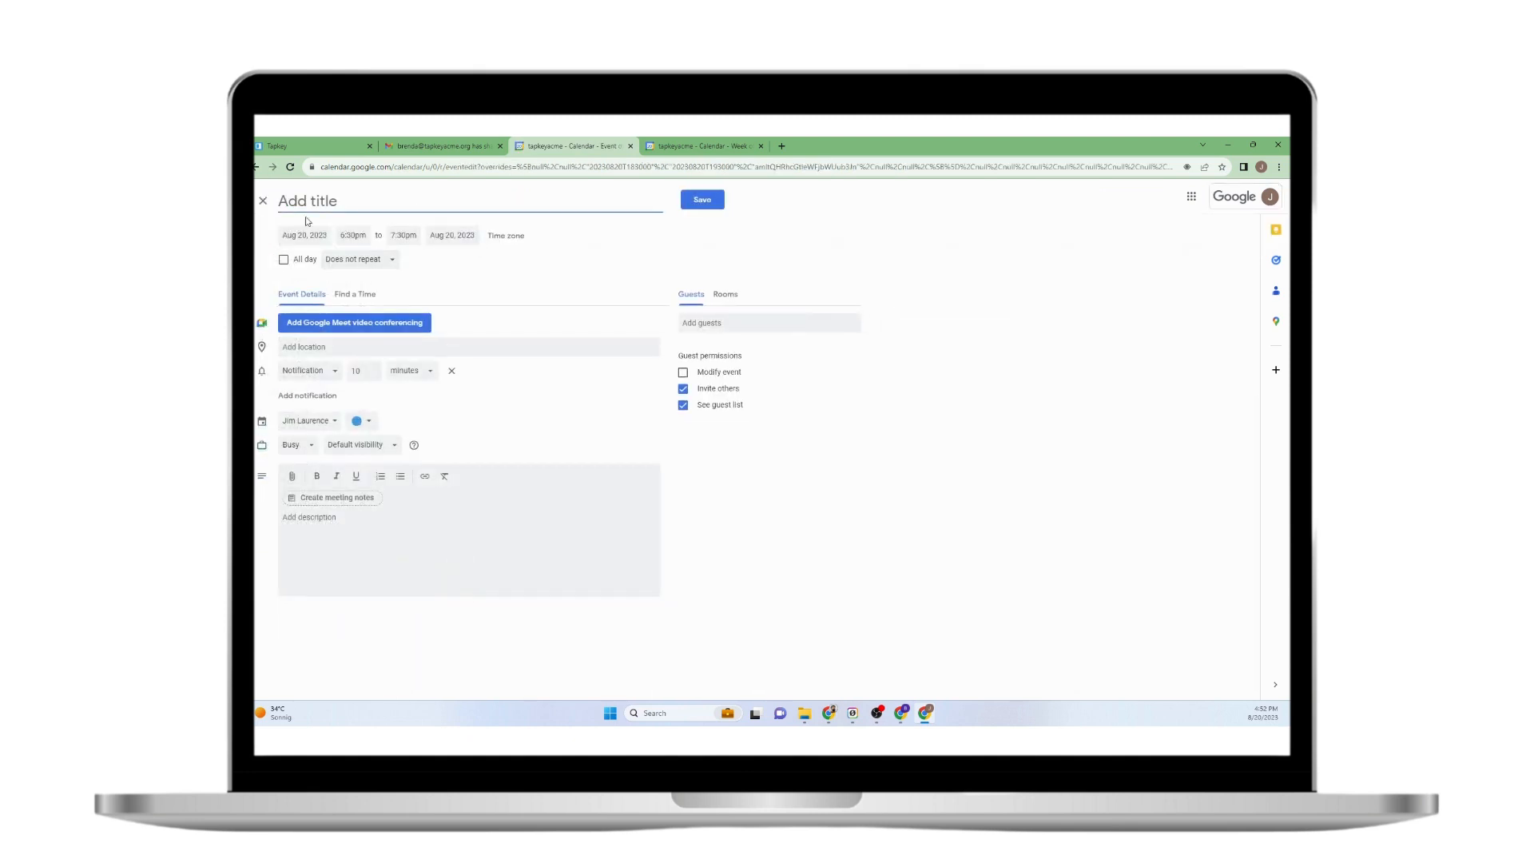
pyautogui.click(263, 200)
pyautogui.click(464, 598)
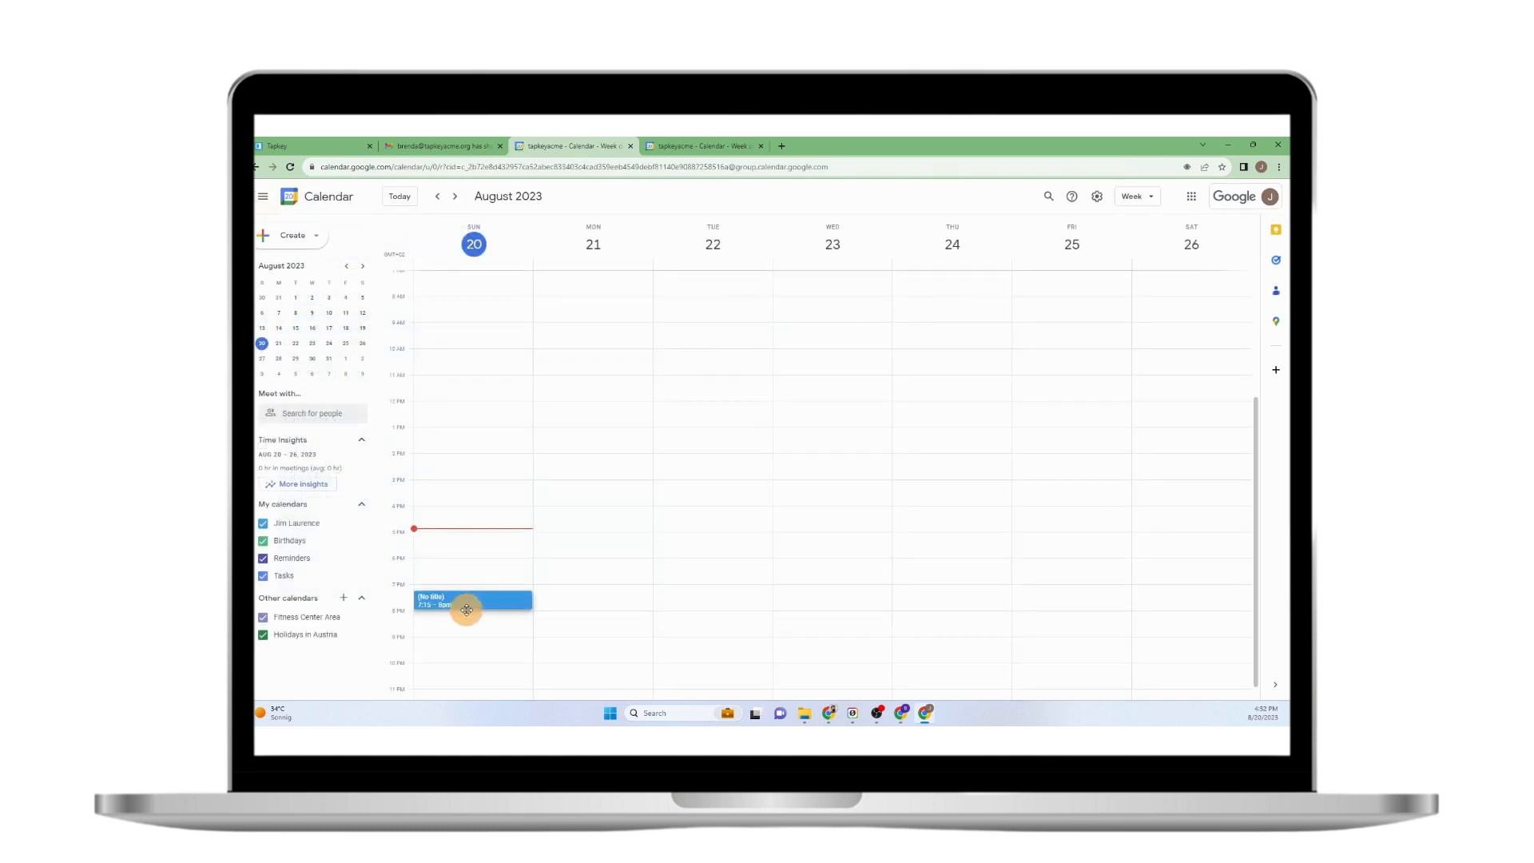
pyautogui.click(459, 564)
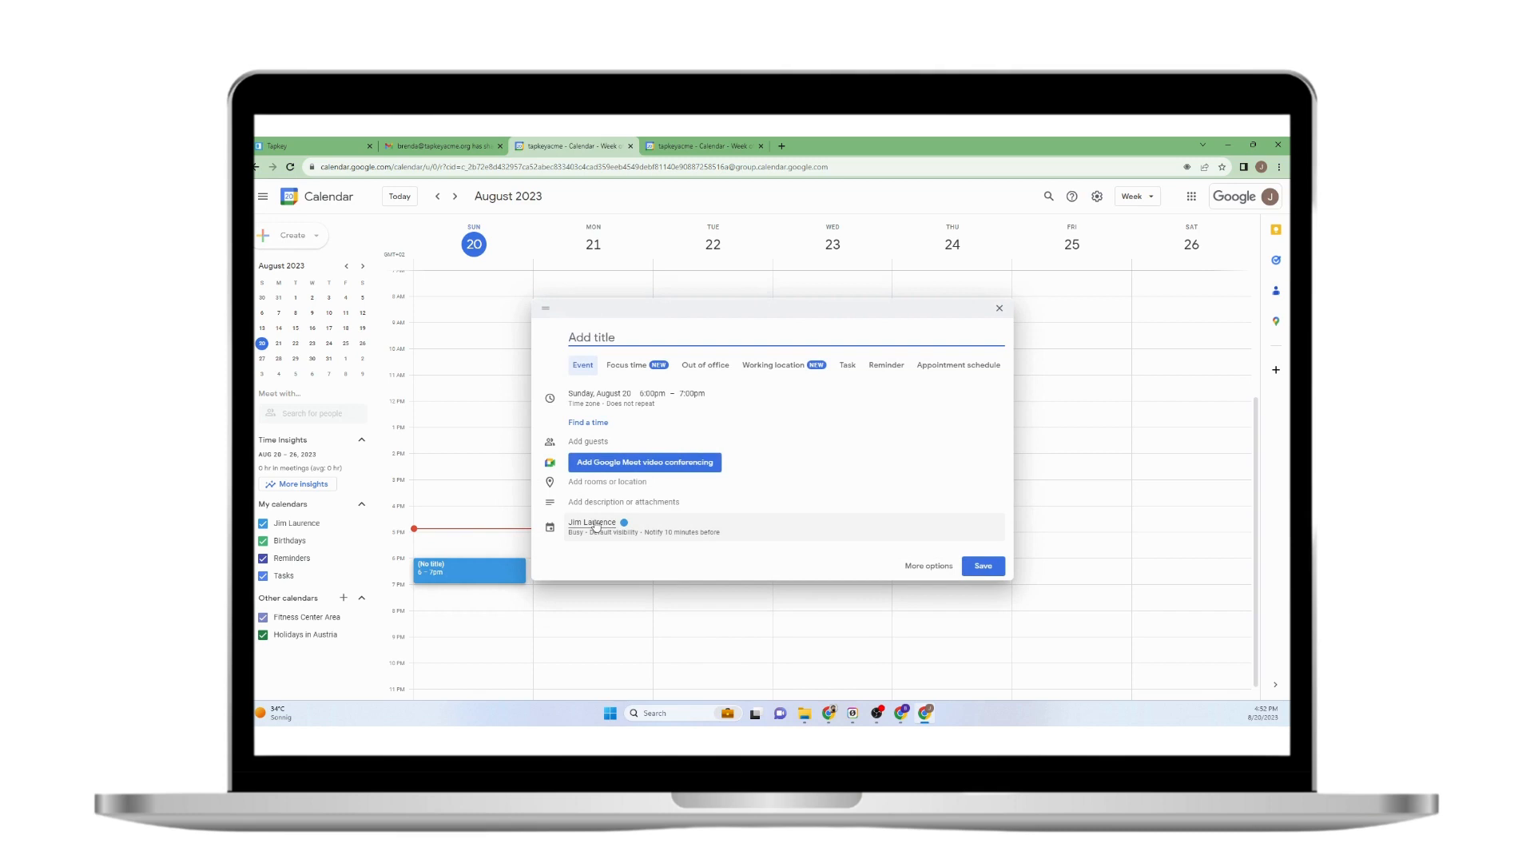
# Title the event 'Reservation from' and assign it to the Fitness Center Area calendar.
pyautogui.click(594, 336)
pyautogui.write('Res')
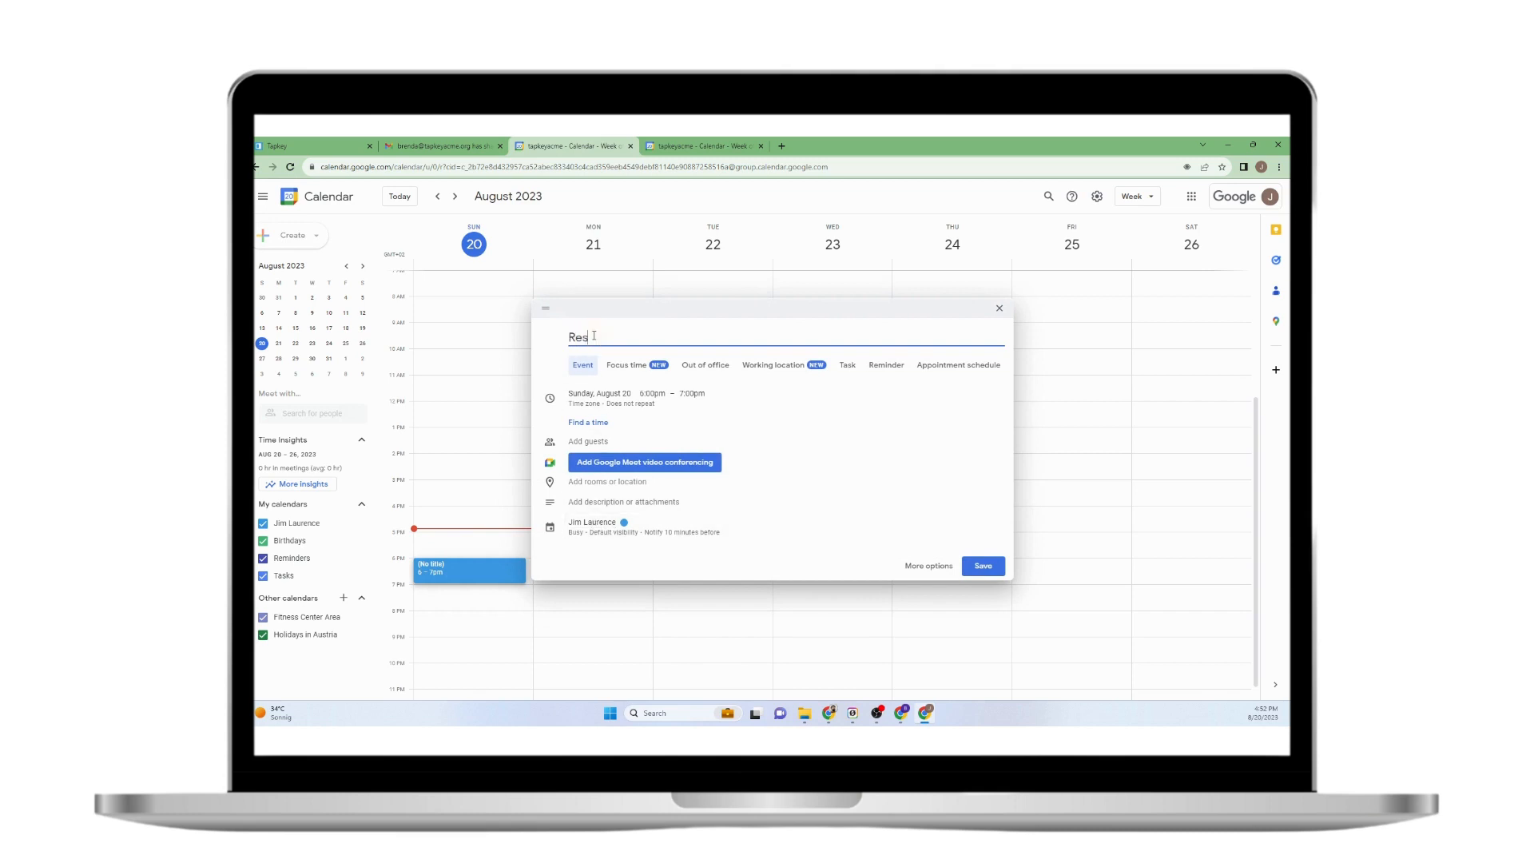
pyautogui.write('ervation from Jim')
pyautogui.click(588, 526)
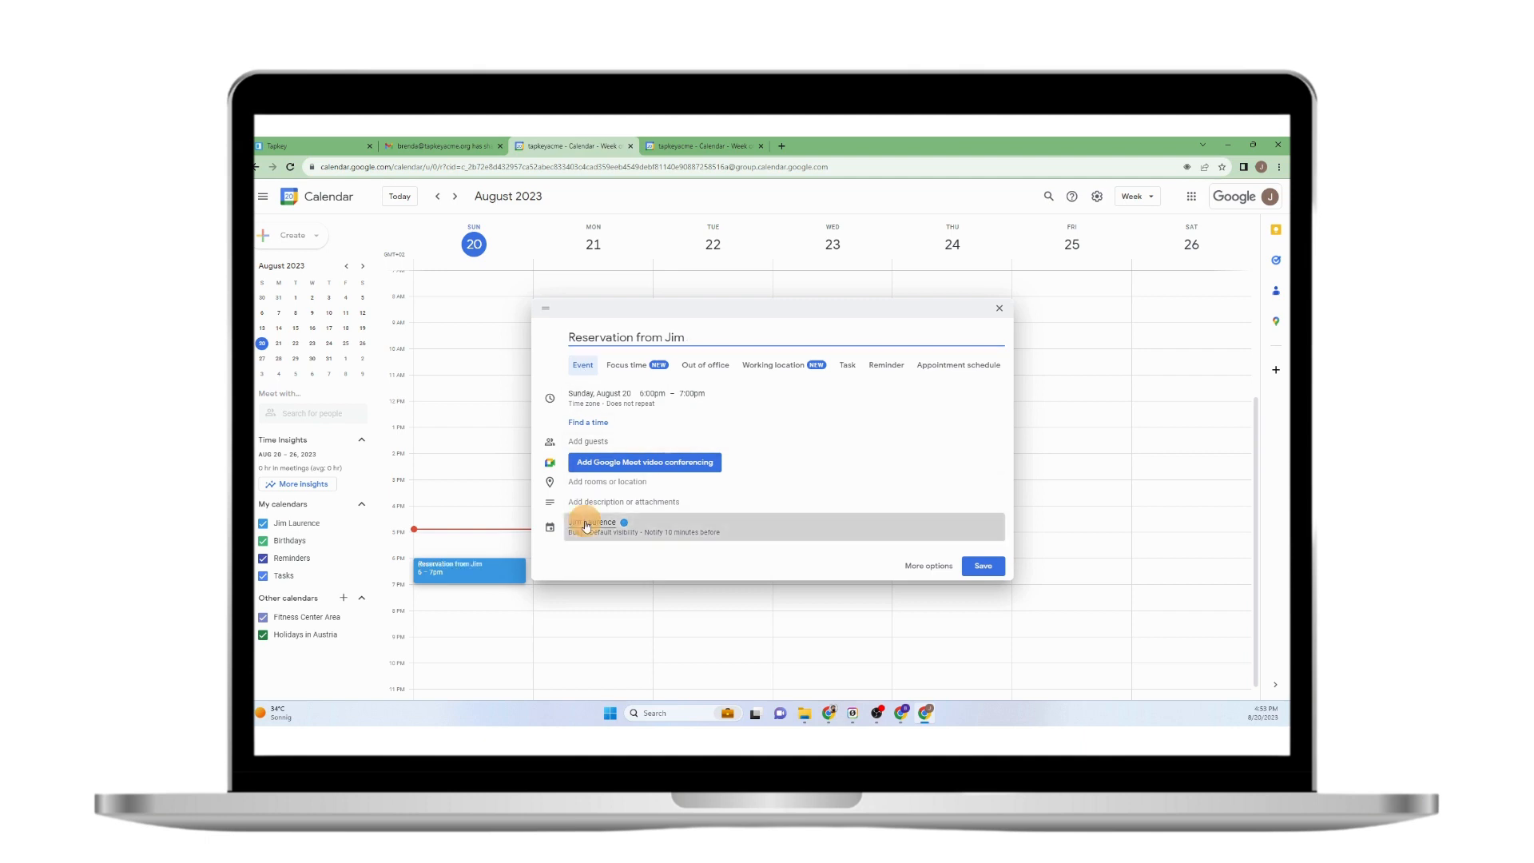
pyautogui.click(596, 530)
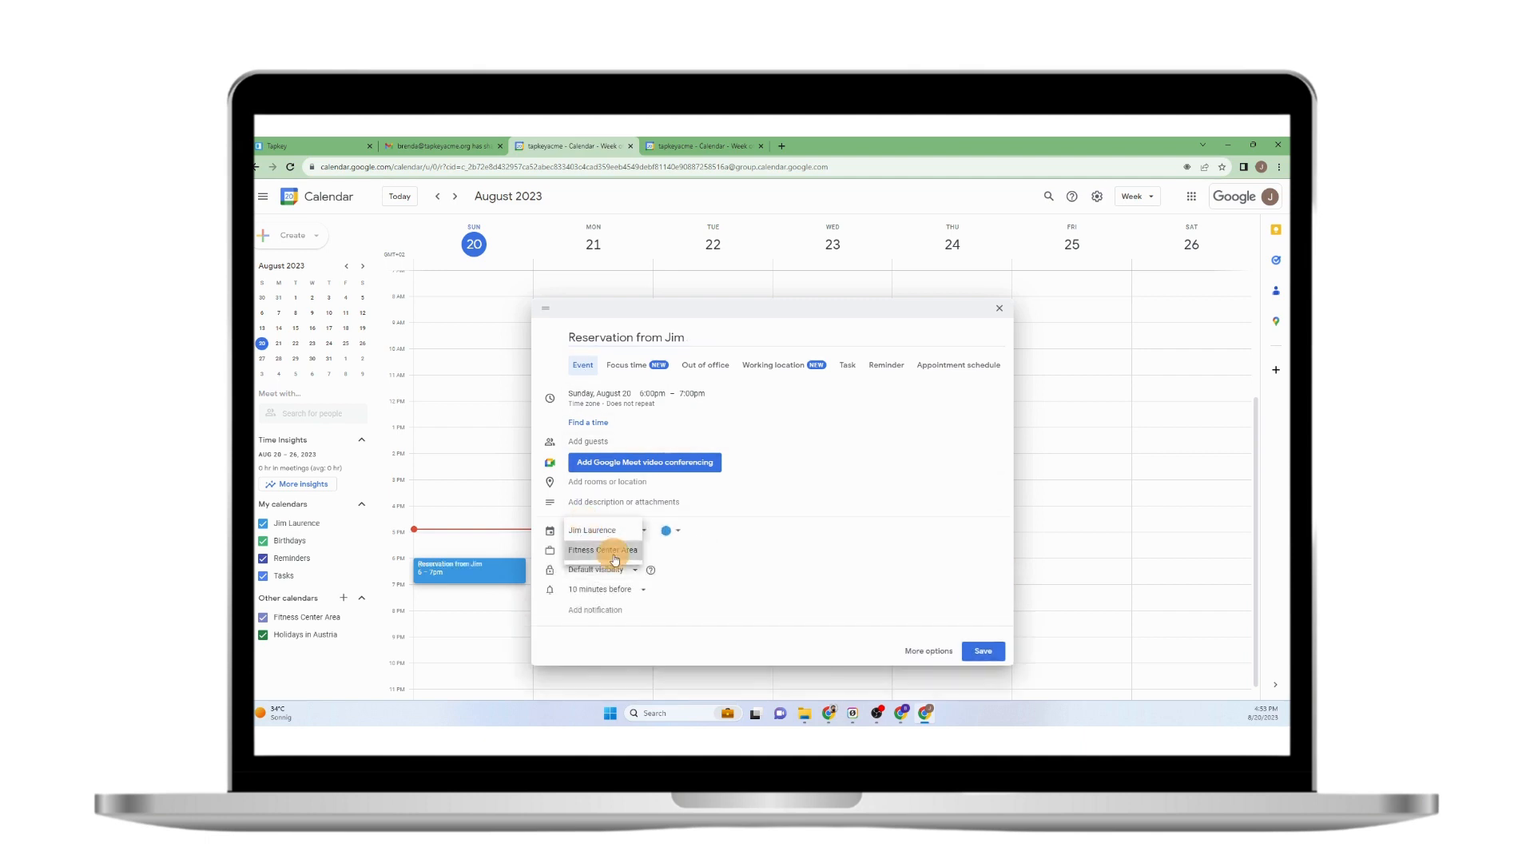
pyautogui.click(614, 555)
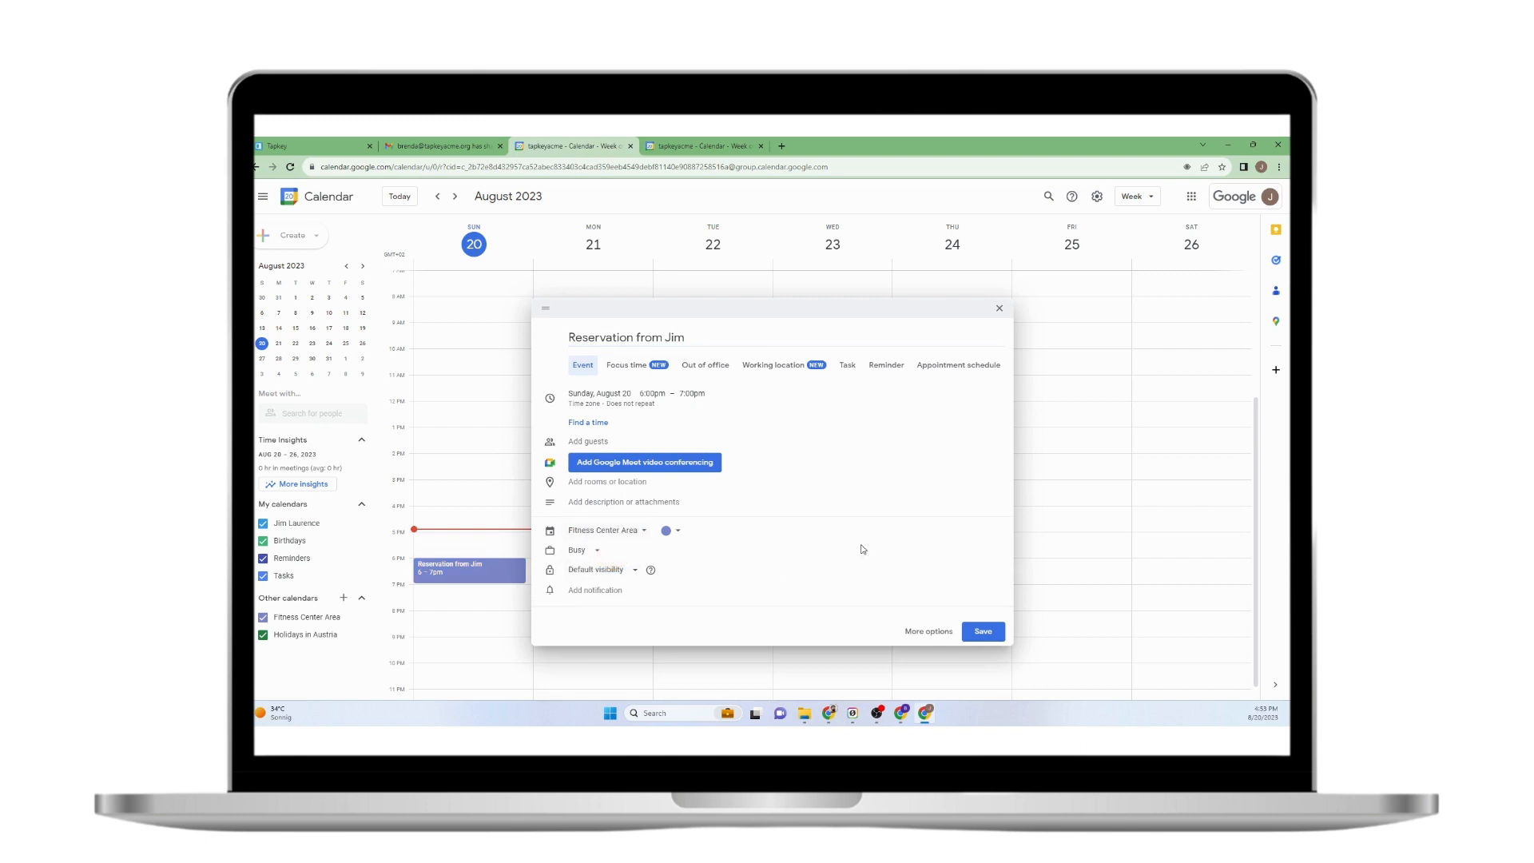
# Save the Sunday 6–7pm reservation, then review its guest and Fitness Center Area calendar without changes.
pyautogui.click(991, 632)
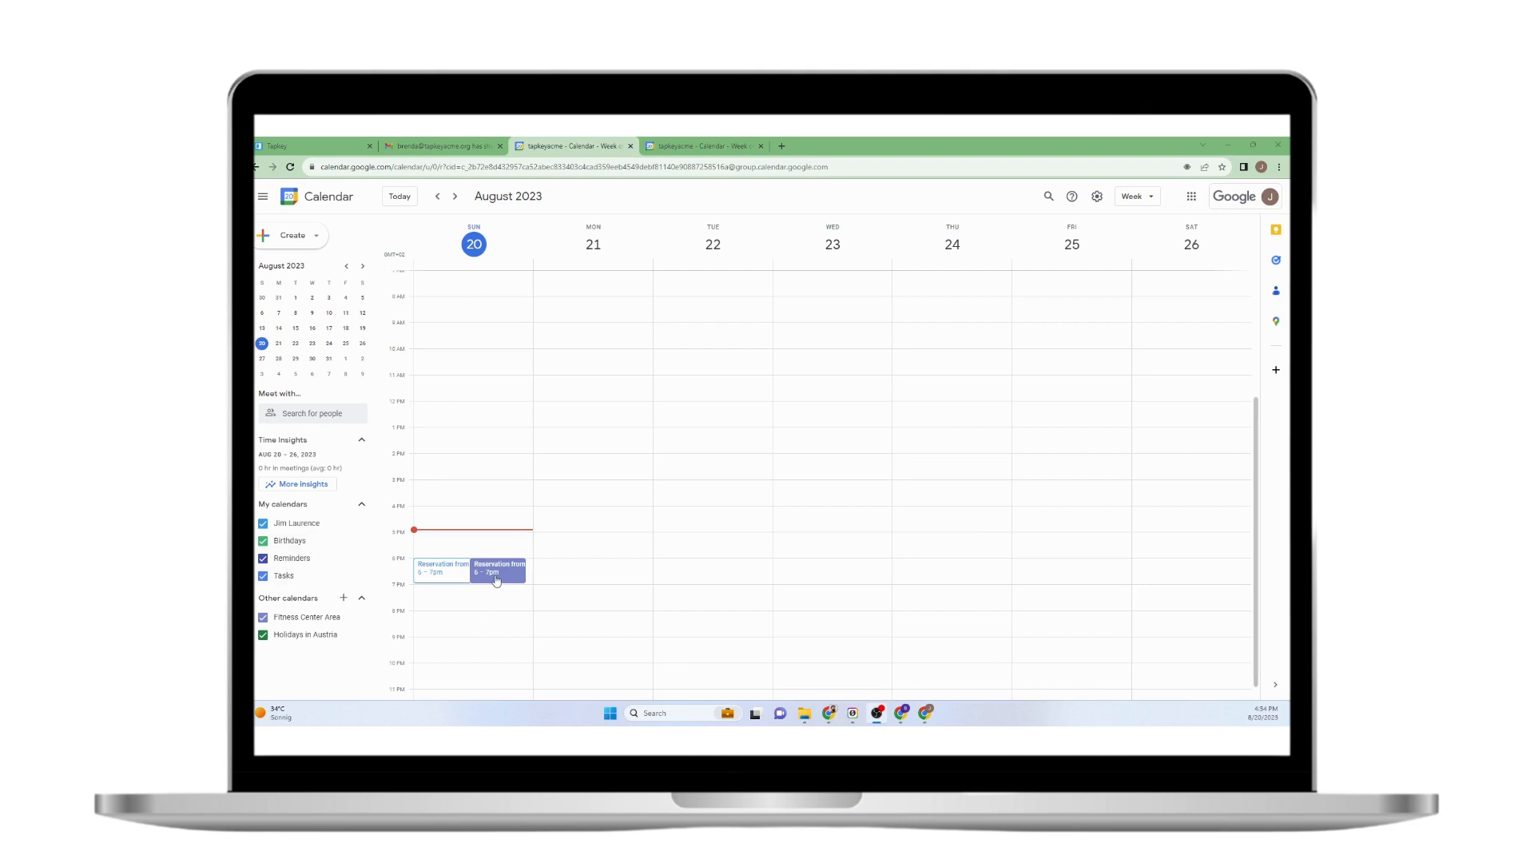
pyautogui.click(461, 575)
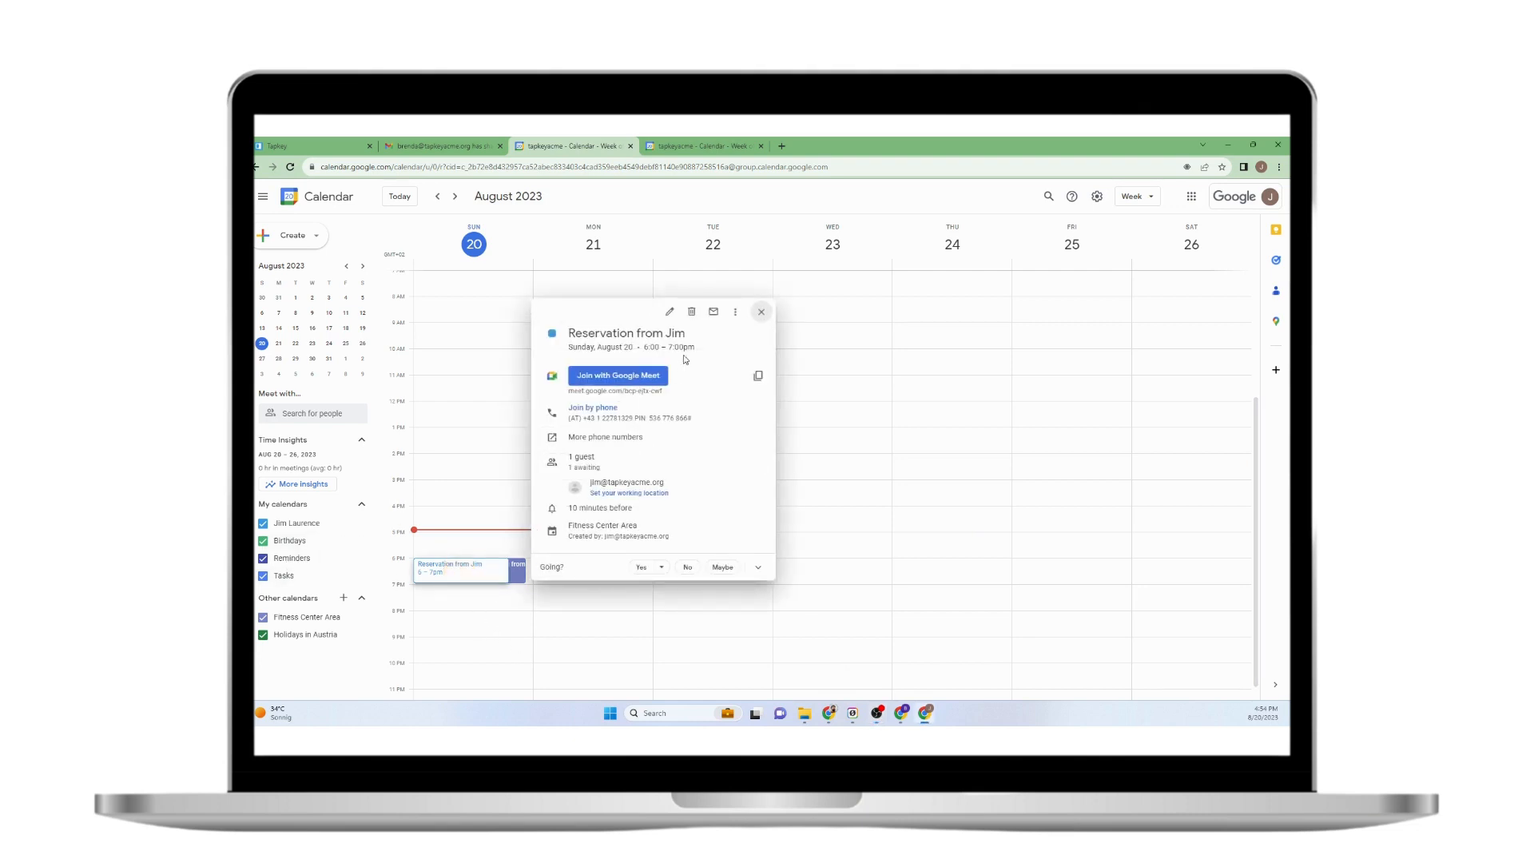
pyautogui.click(671, 313)
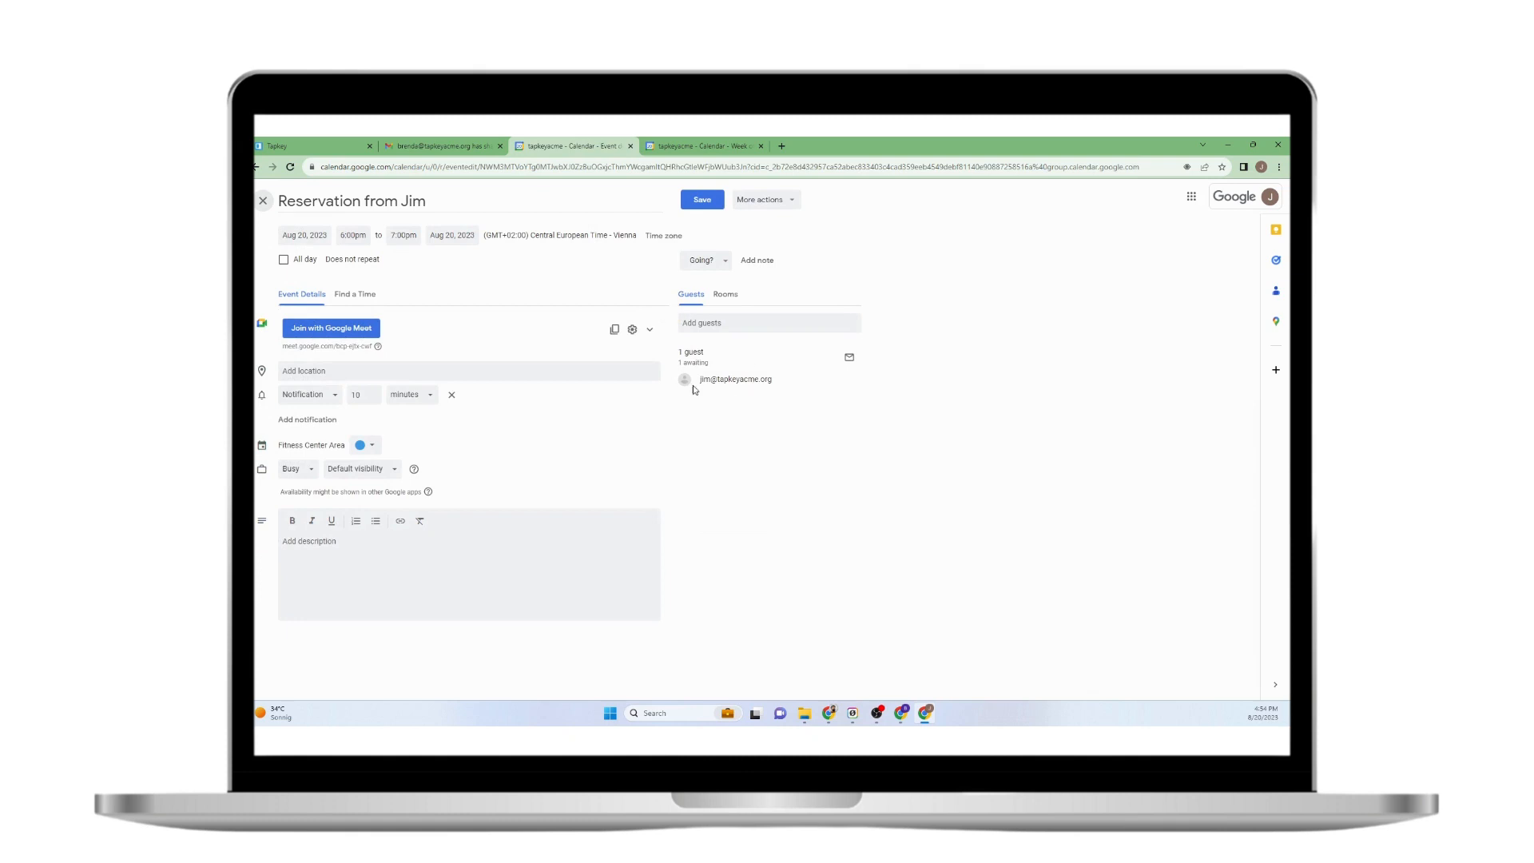
pyautogui.click(716, 377)
pyautogui.moveTo(716, 377); pyautogui.dragTo(797, 392)
pyautogui.moveTo(280, 445); pyautogui.dragTo(356, 445)
pyautogui.click(696, 323)
pyautogui.click(263, 200)
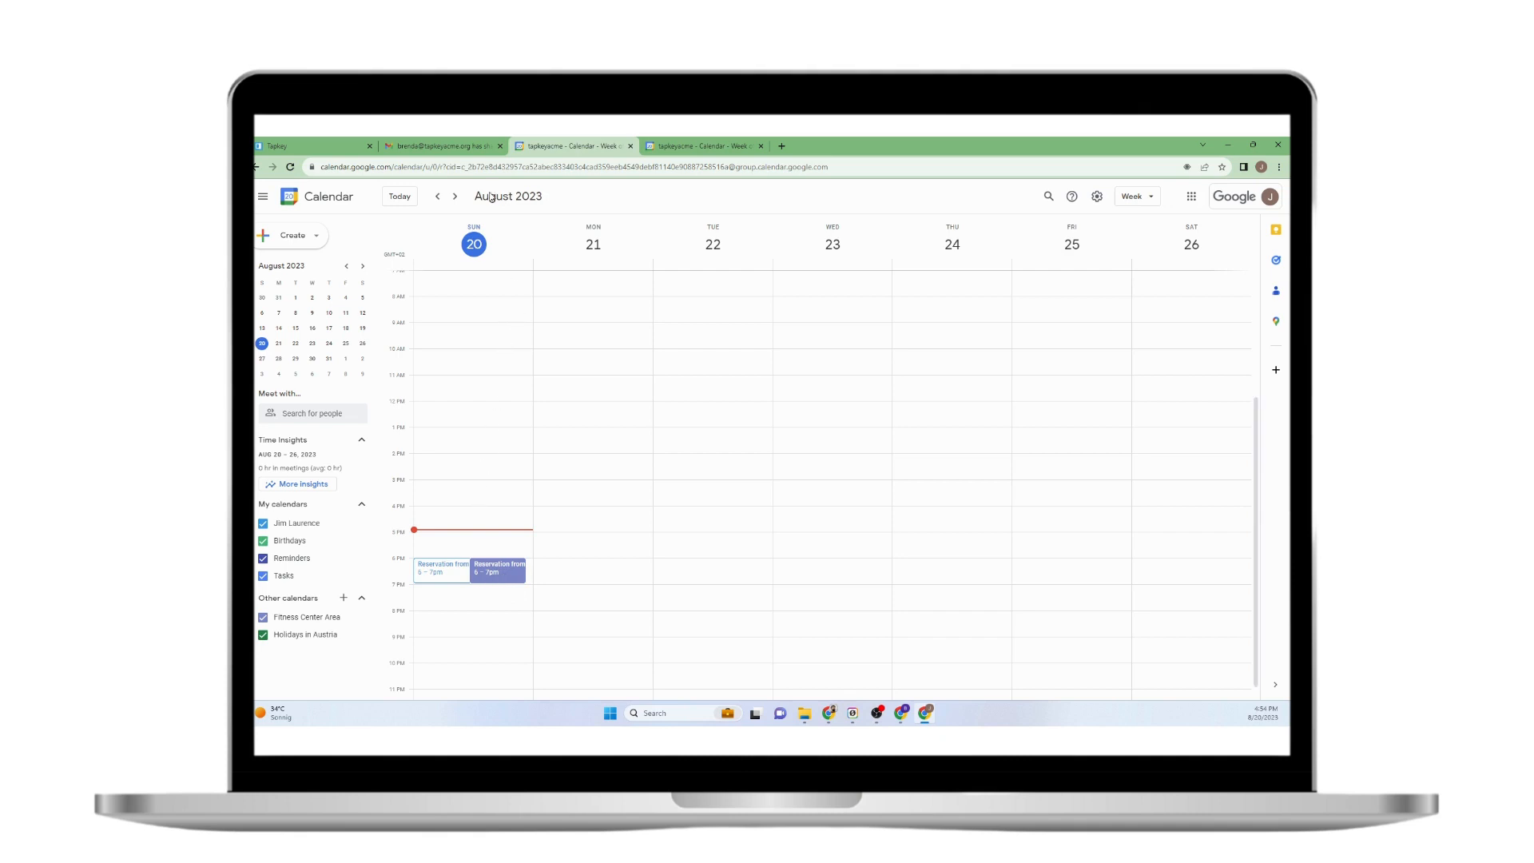
# In Tapkey, check the guest's Fitness Center grant starts at 6:00 PM on August 20.
pyautogui.click(903, 720)
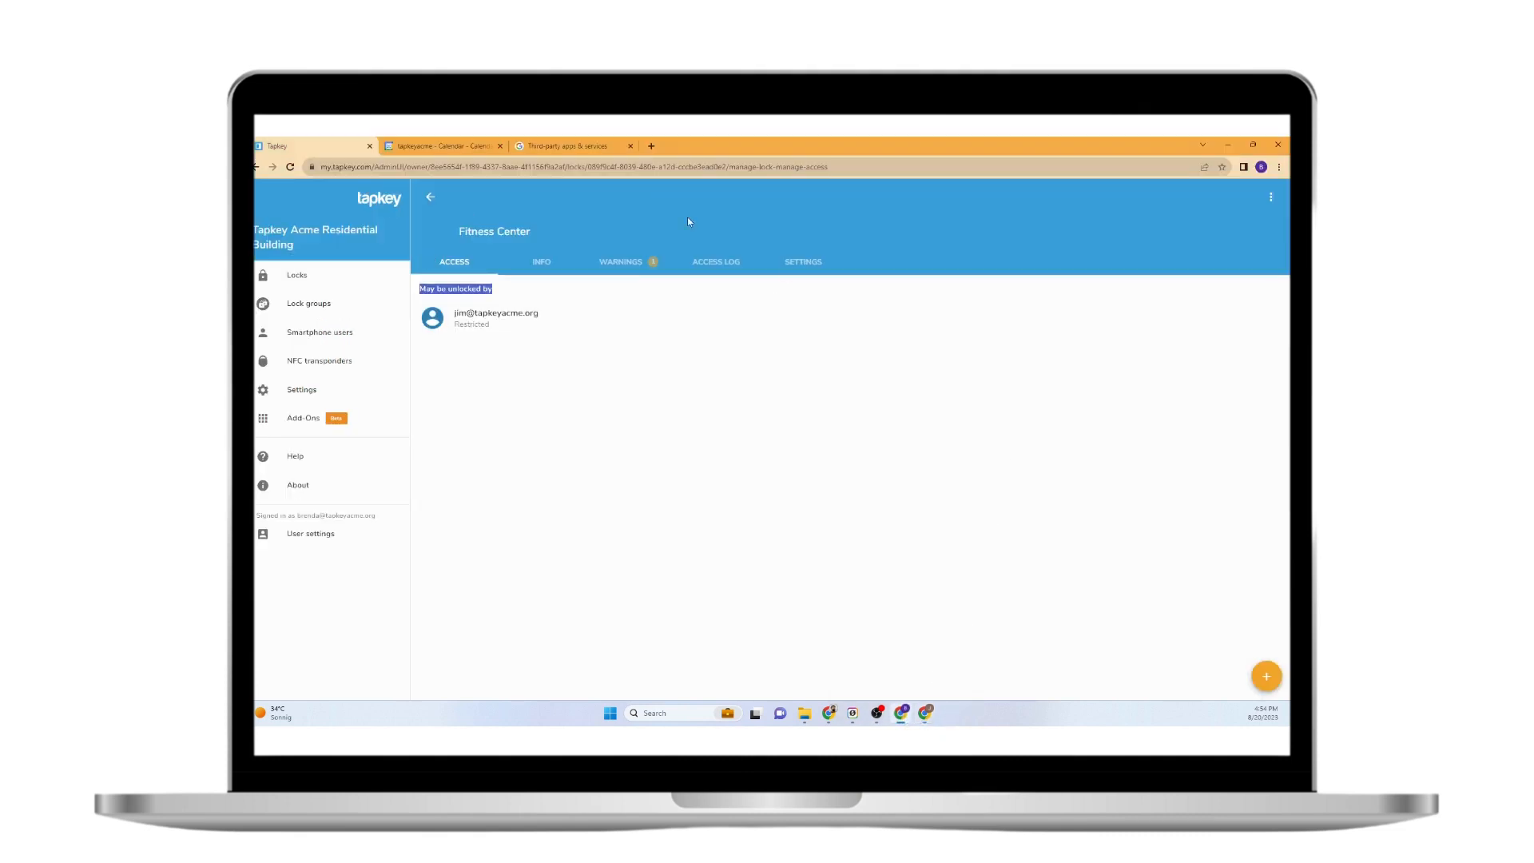
pyautogui.click(332, 416)
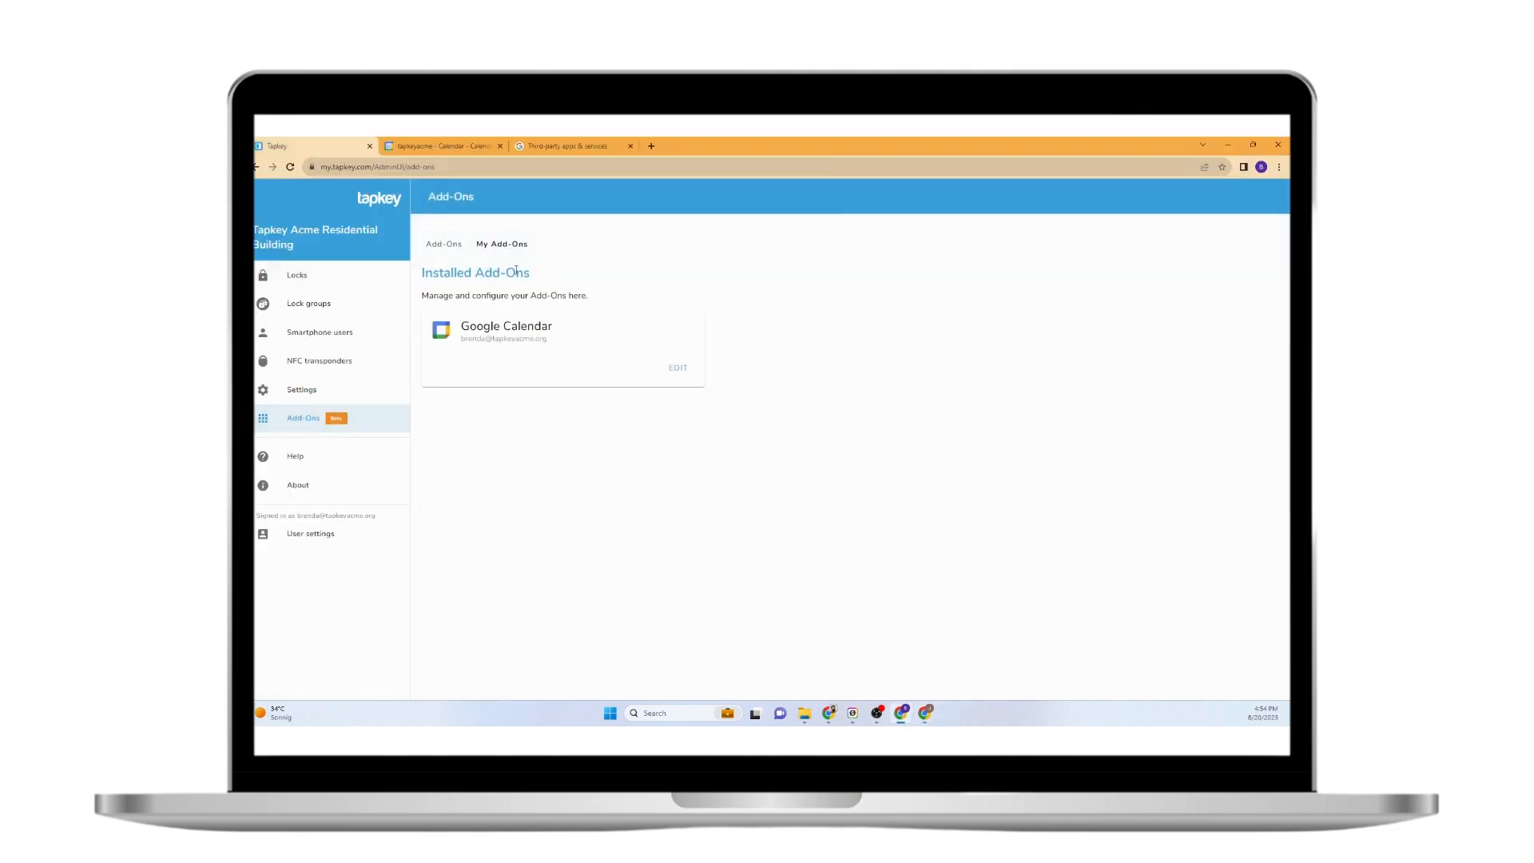
pyautogui.click(328, 274)
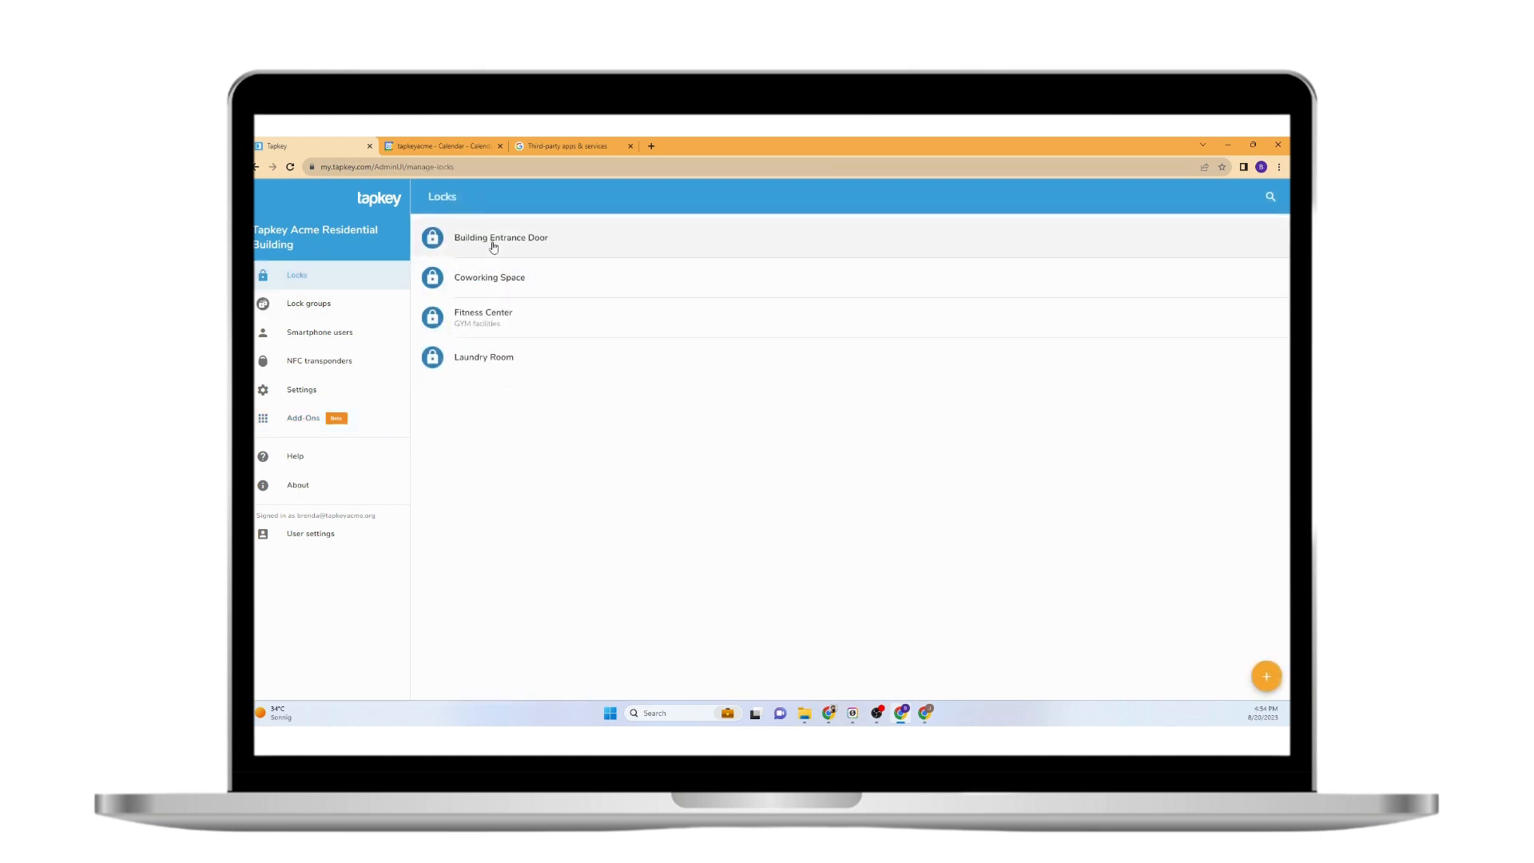
pyautogui.click(511, 324)
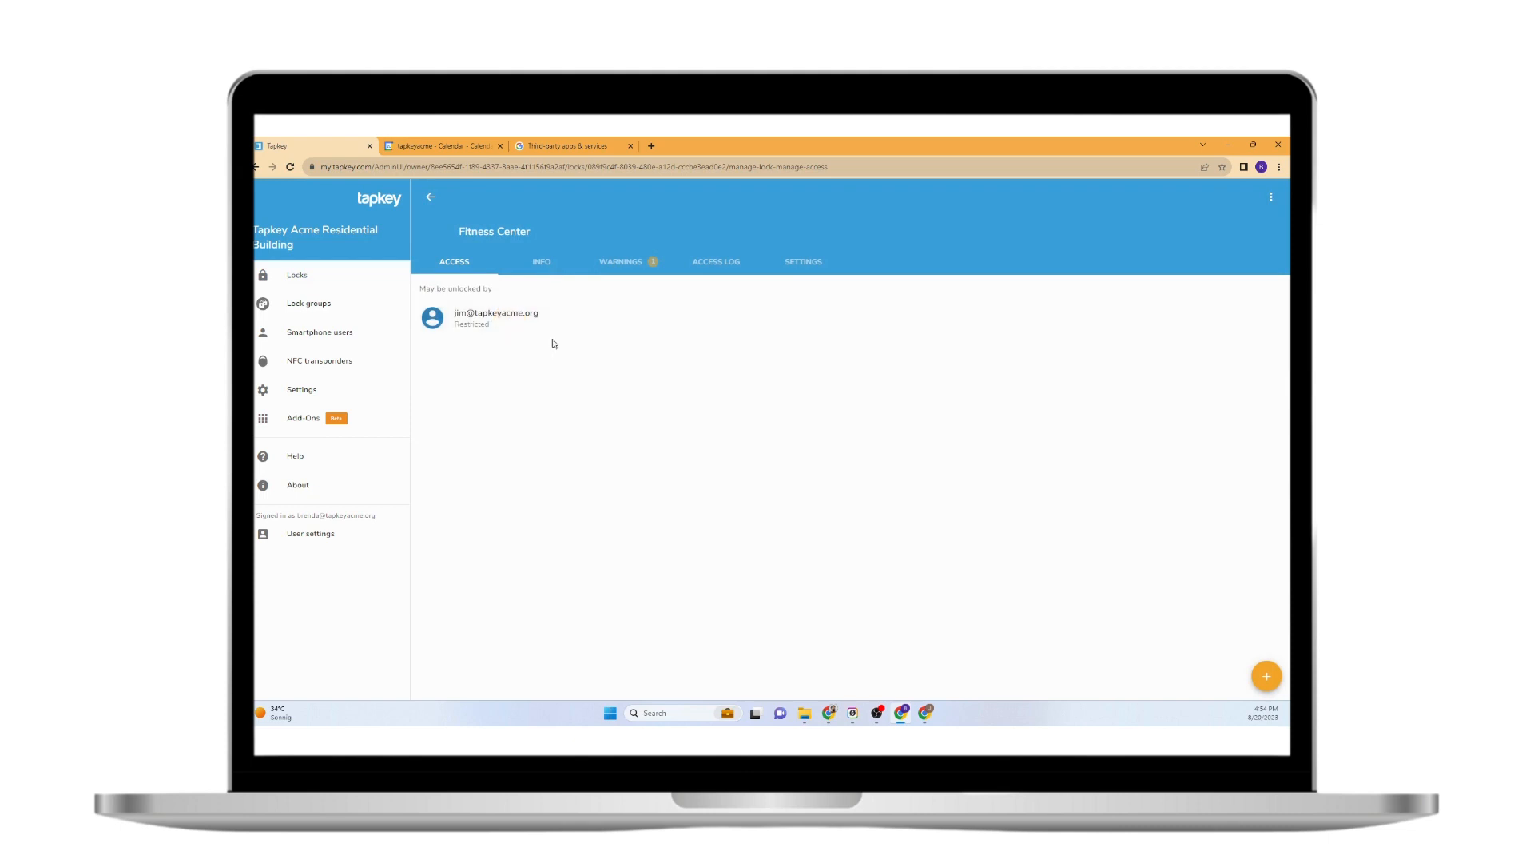
pyautogui.click(481, 326)
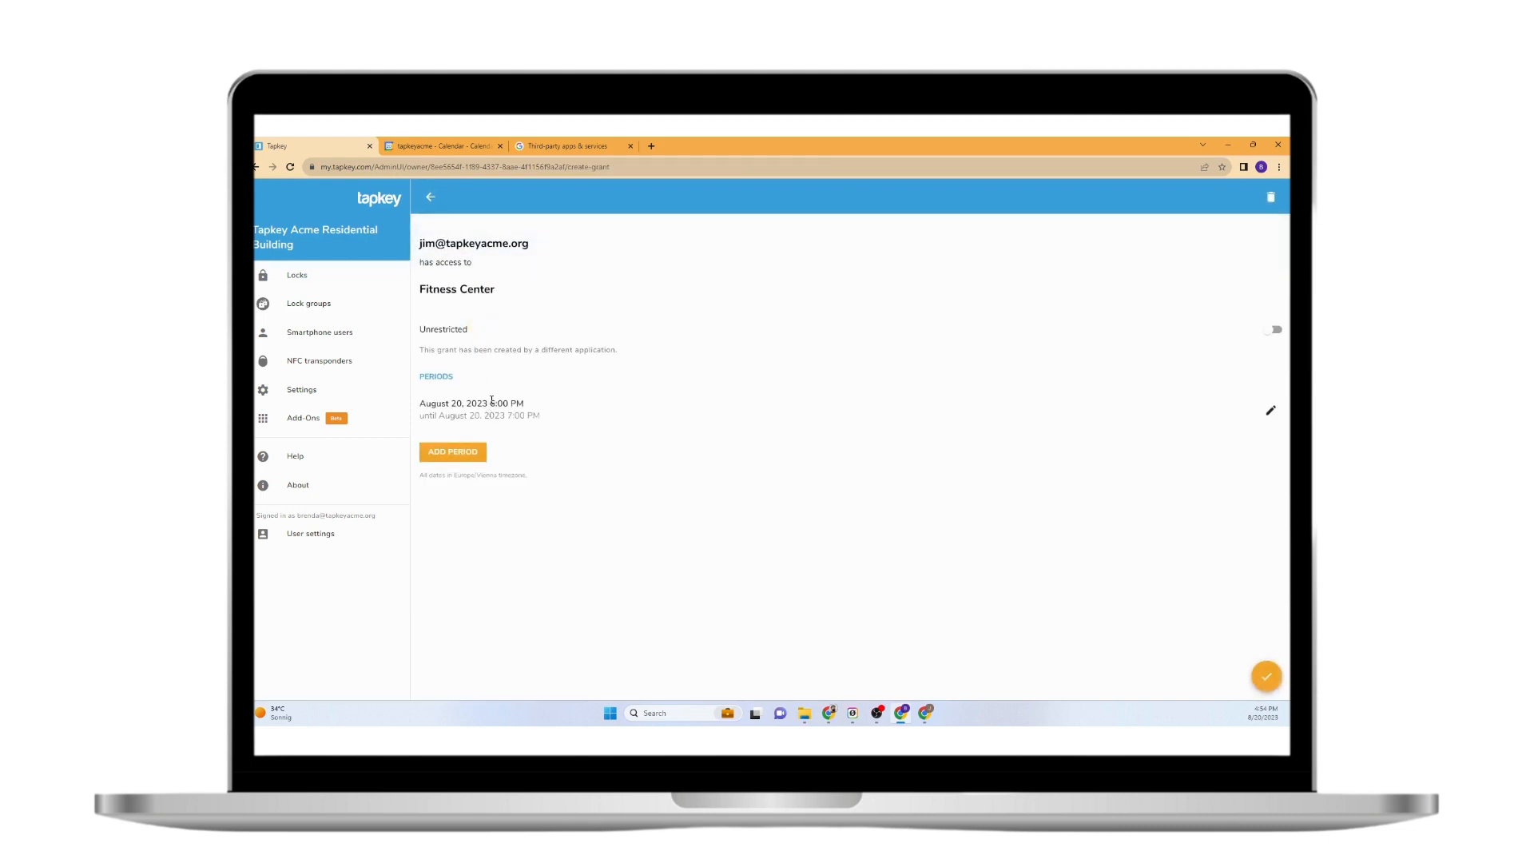
pyautogui.moveTo(491, 402); pyautogui.dragTo(525, 416)
# Review the Google Calendar add-on's calendar-to-lock mapping, then return to Google Calendar.
pyautogui.click(294, 422)
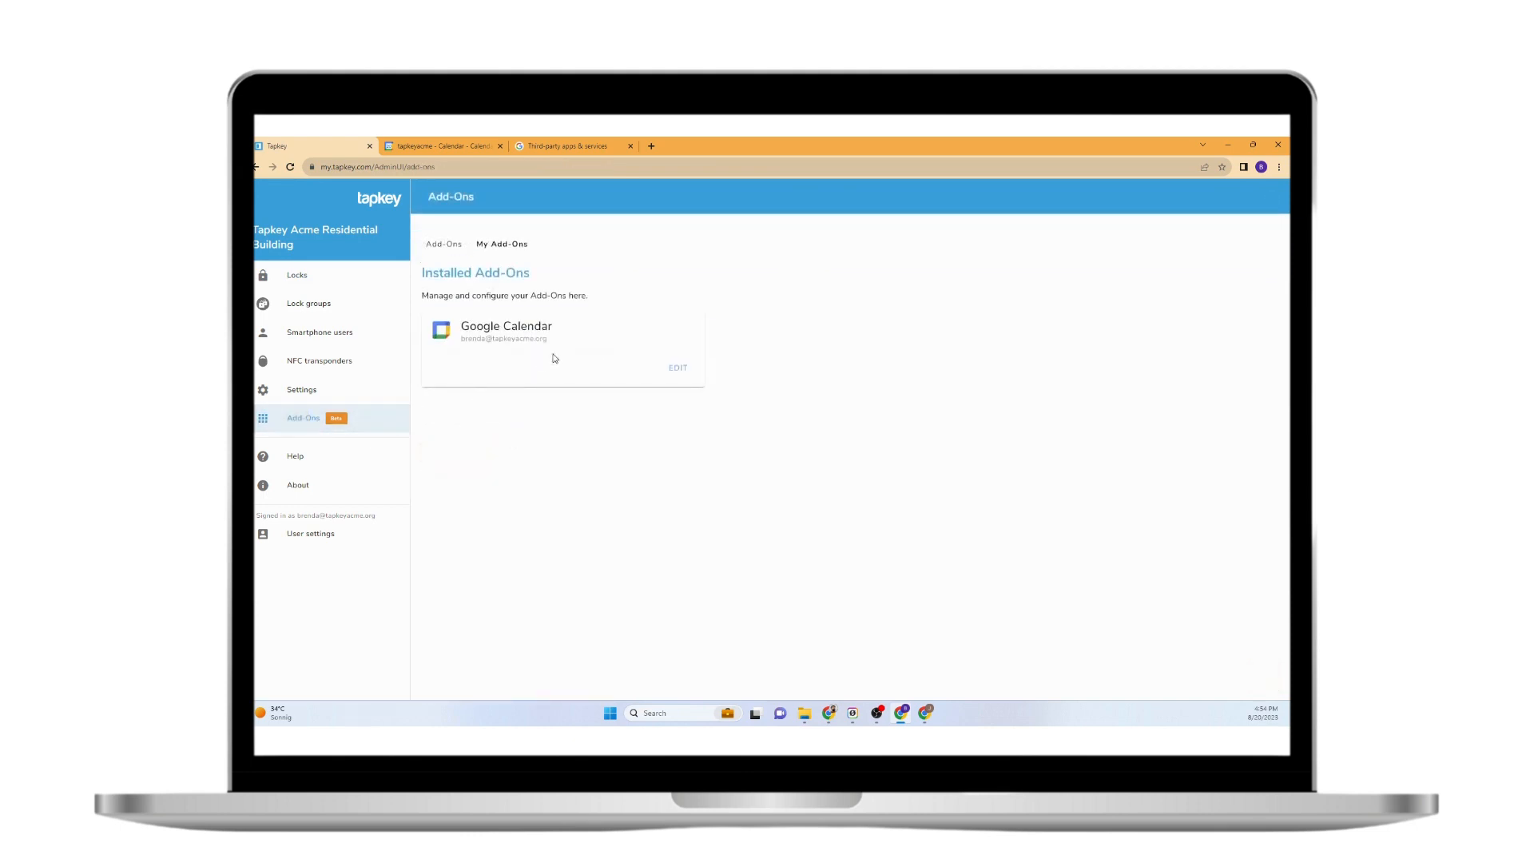
pyautogui.click(662, 373)
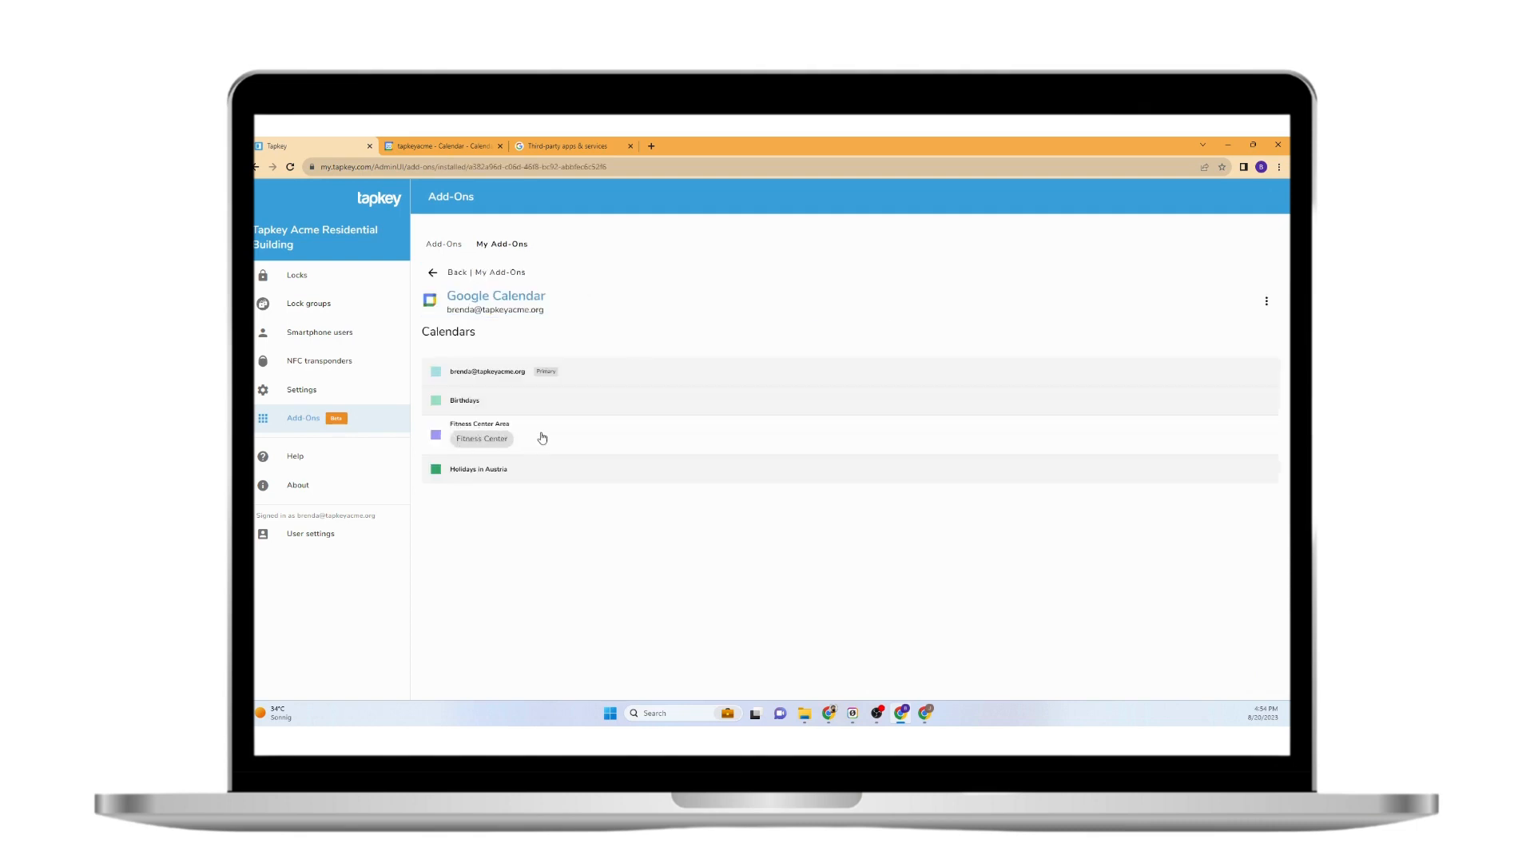
pyautogui.click(295, 271)
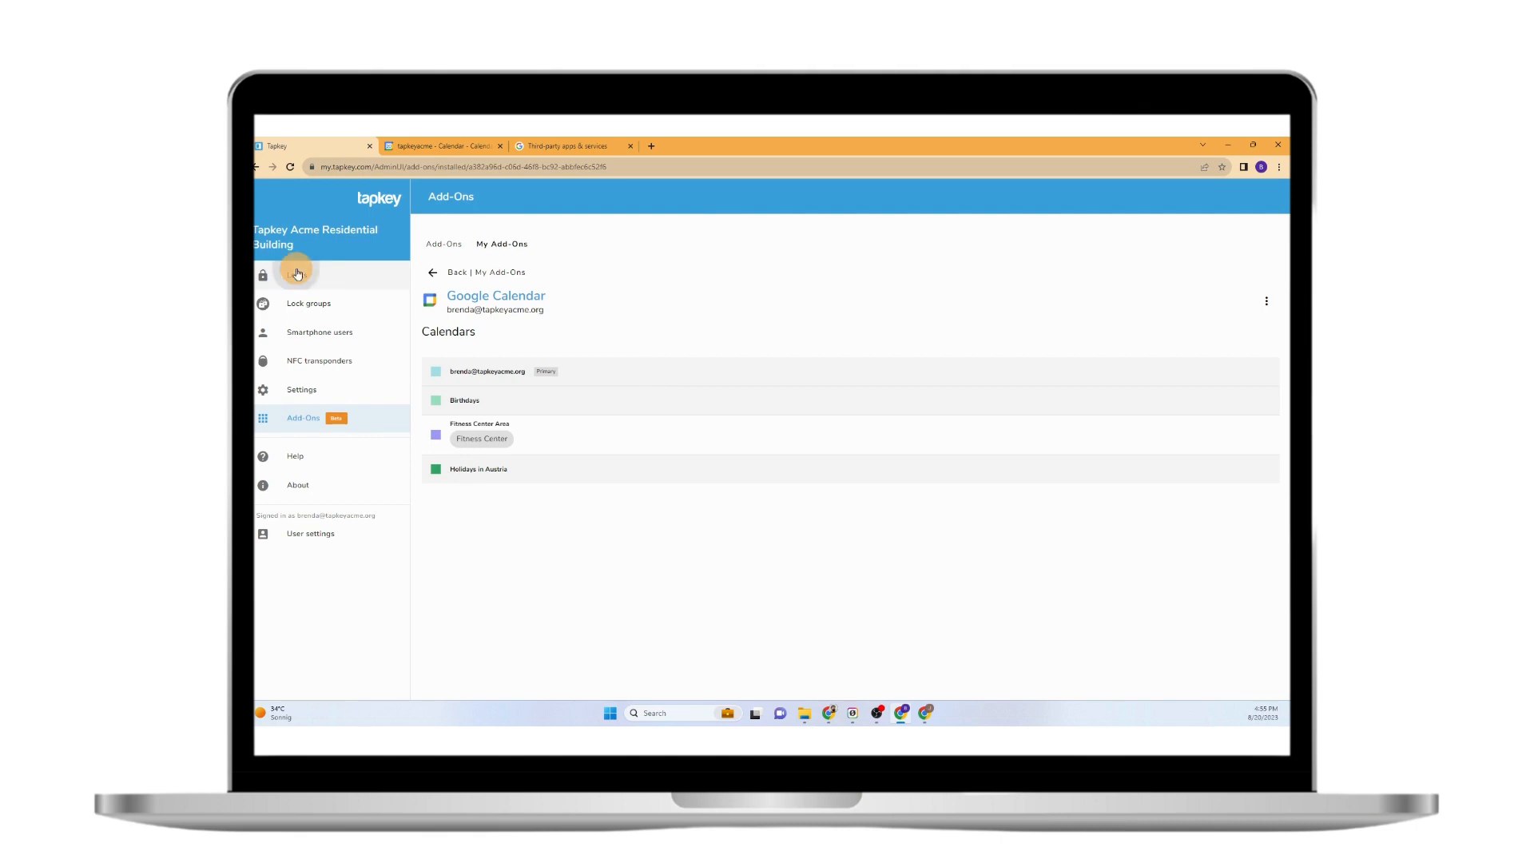
pyautogui.click(477, 326)
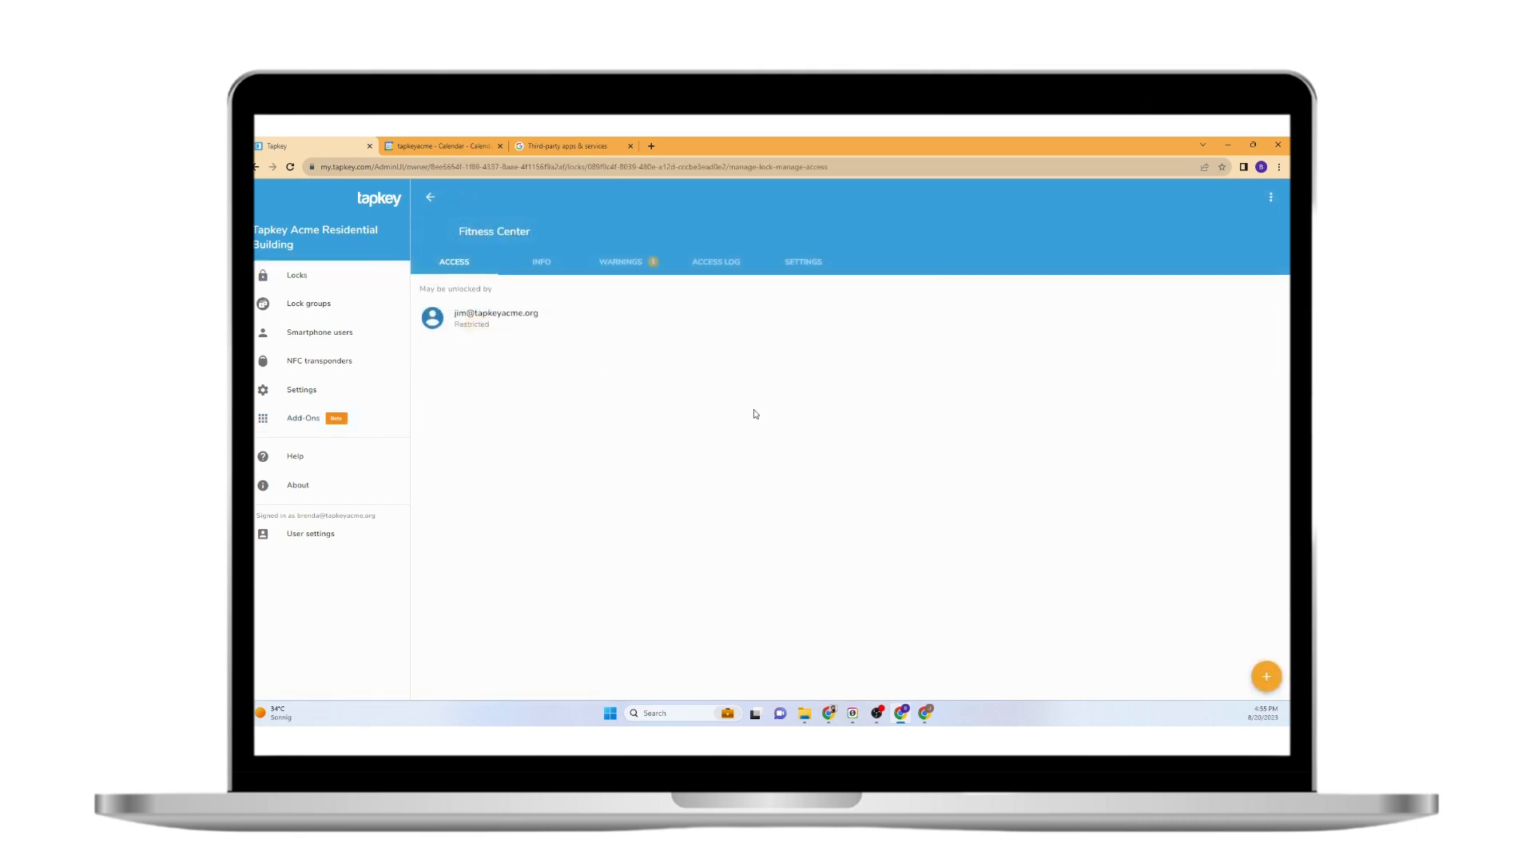
pyautogui.hotkey('alt', 'Tab')
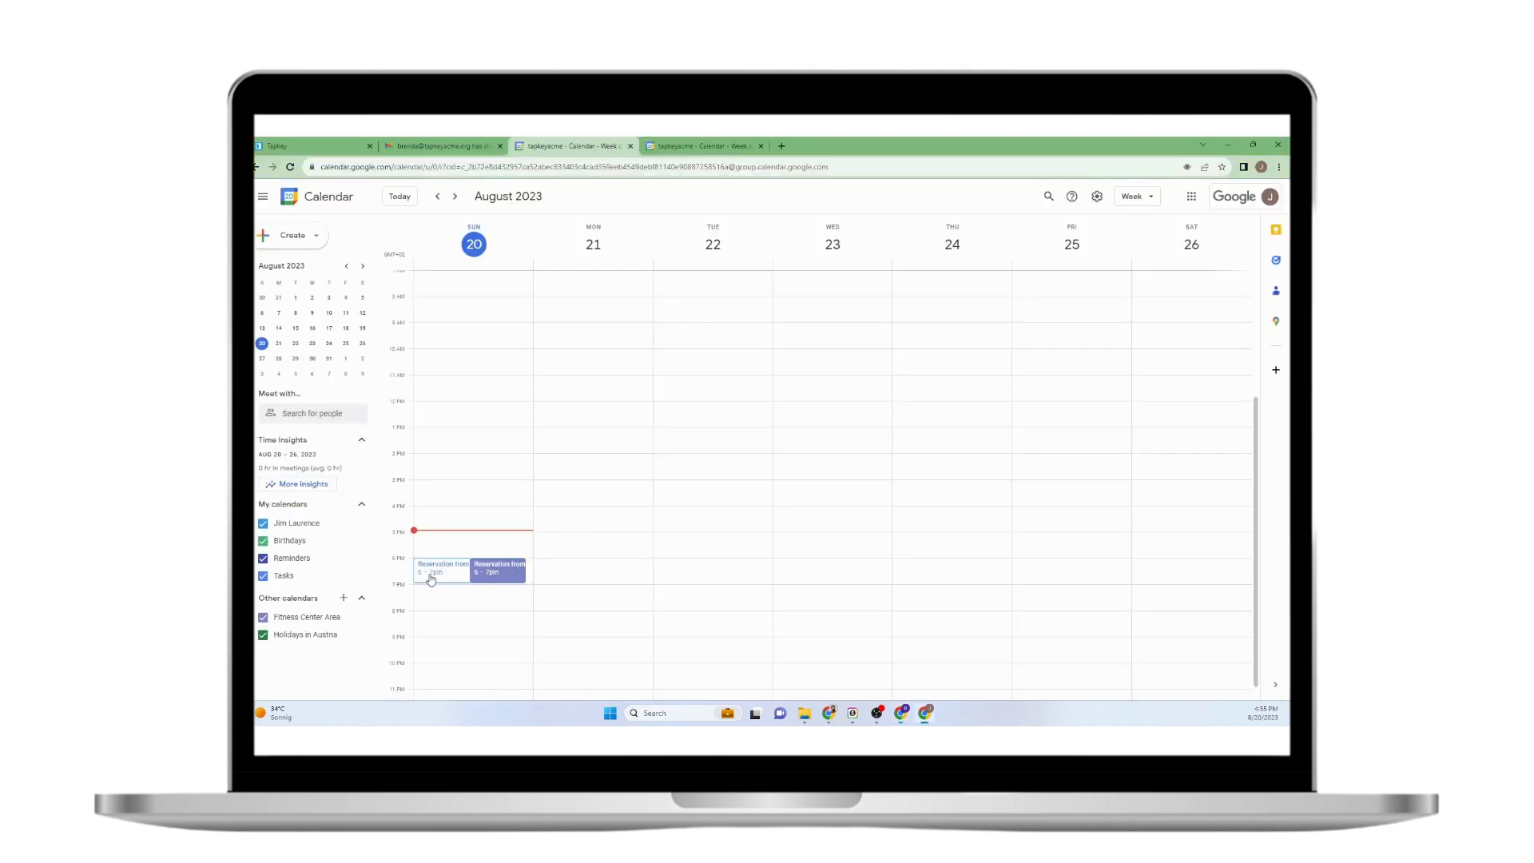
# Move the Sunday reservation to 7–8pm and confirm Tapkey's grant now shows 7:00–8:00 PM.
pyautogui.moveTo(436, 576); pyautogui.dragTo(495, 600)
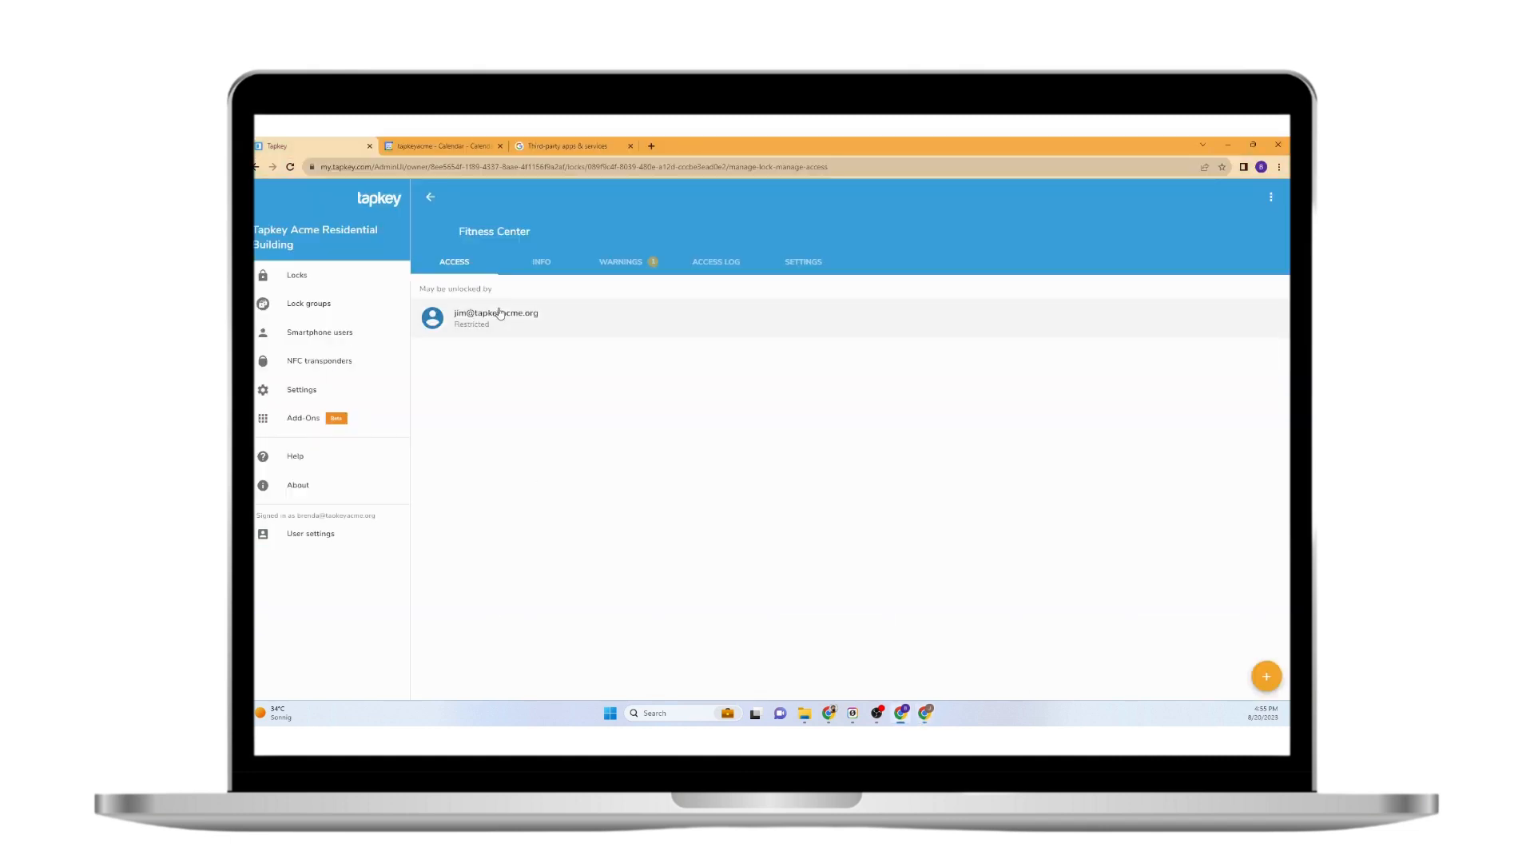
pyautogui.click(500, 312)
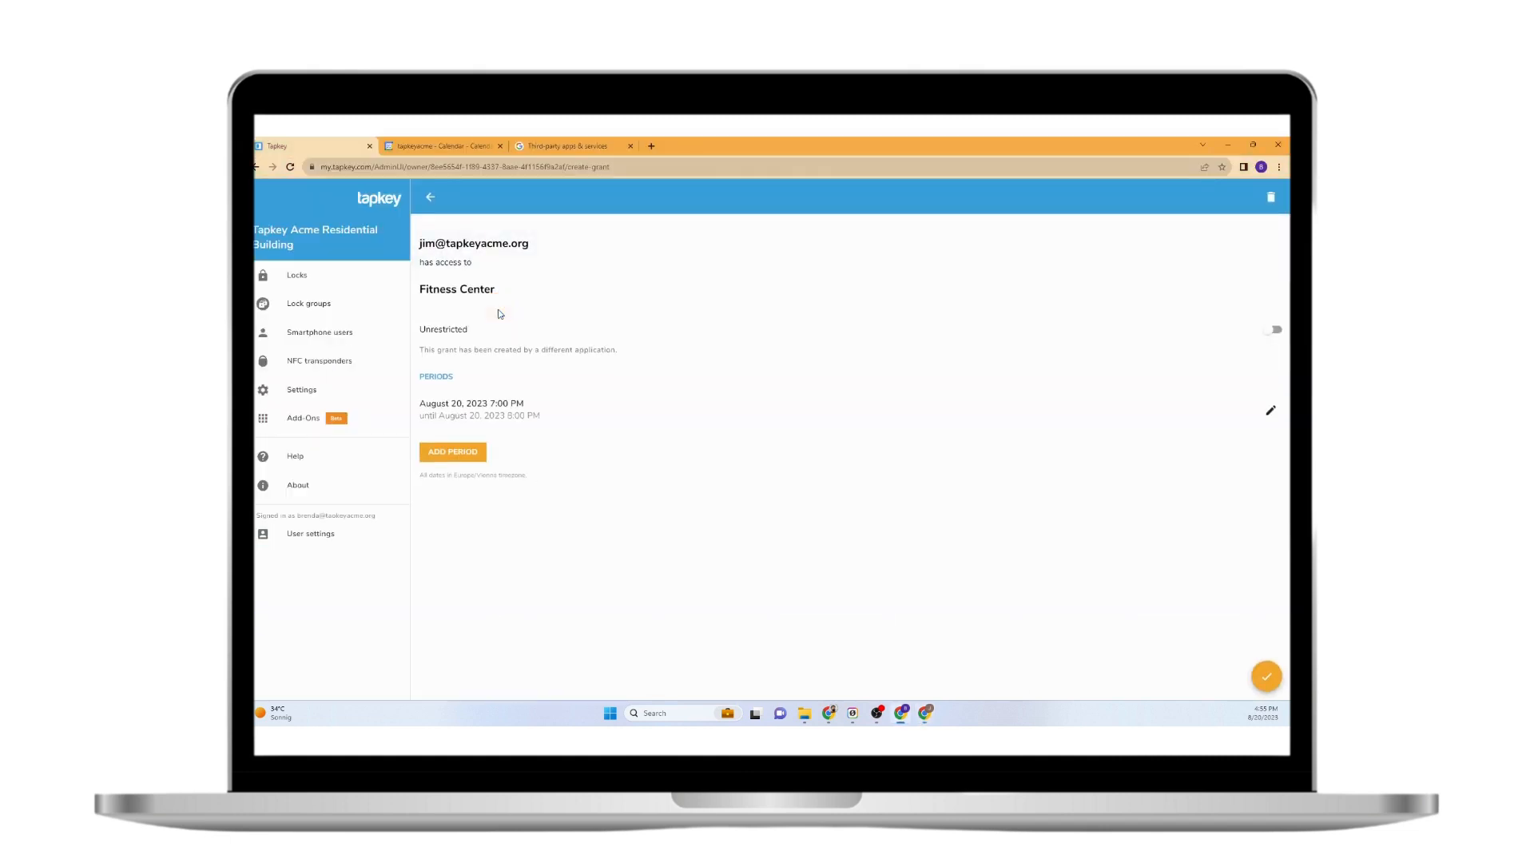
pyautogui.moveTo(489, 403); pyautogui.dragTo(565, 436)
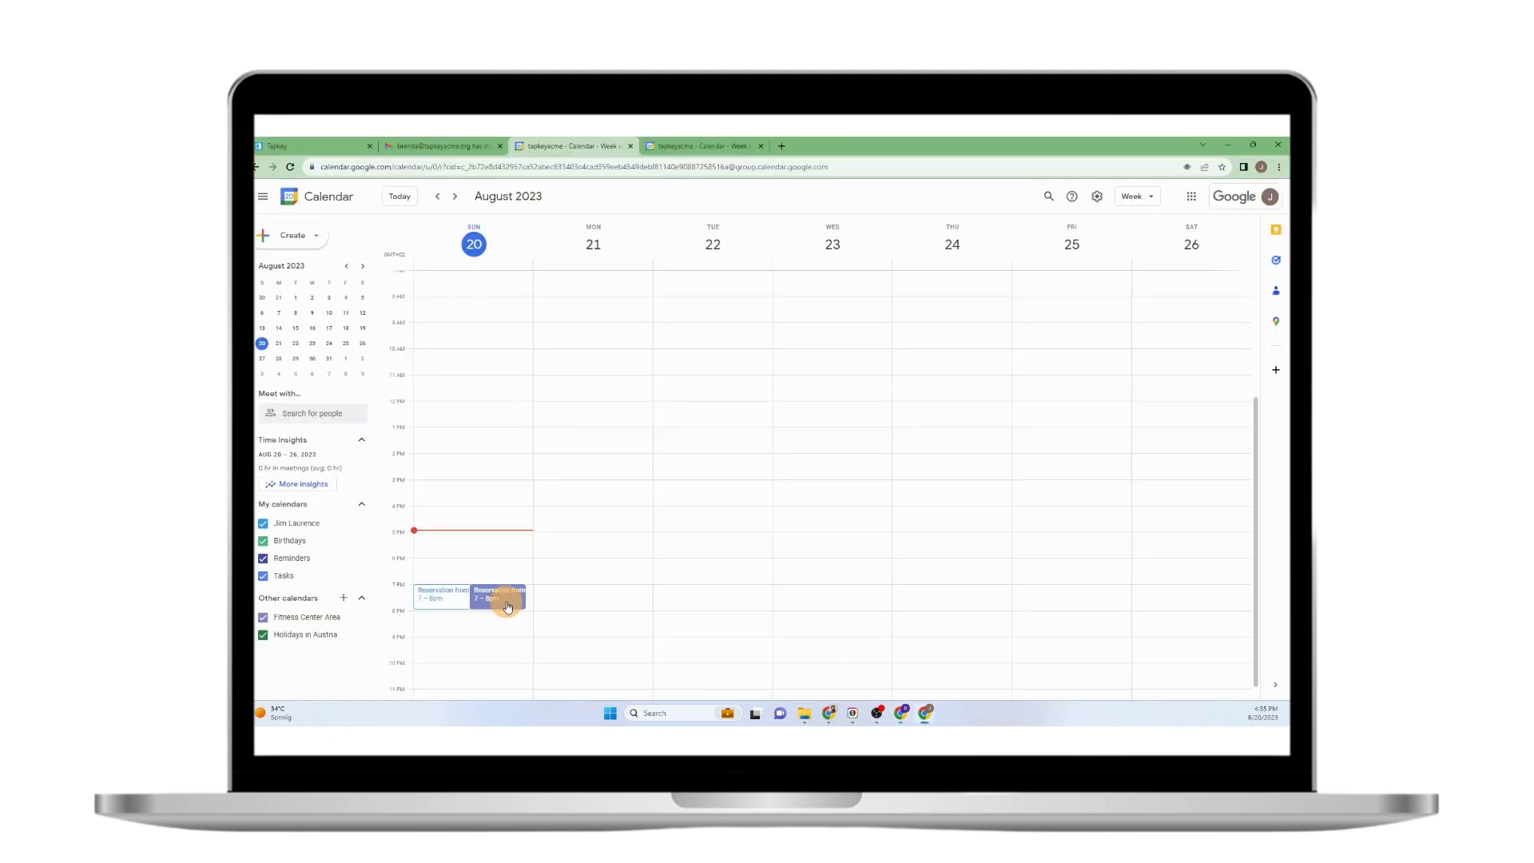
# Set the 7–8pm reservation to repeat Daily, save it, and return to Tapkey's Fitness Center access list.
pyautogui.click(508, 607)
pyautogui.click(672, 333)
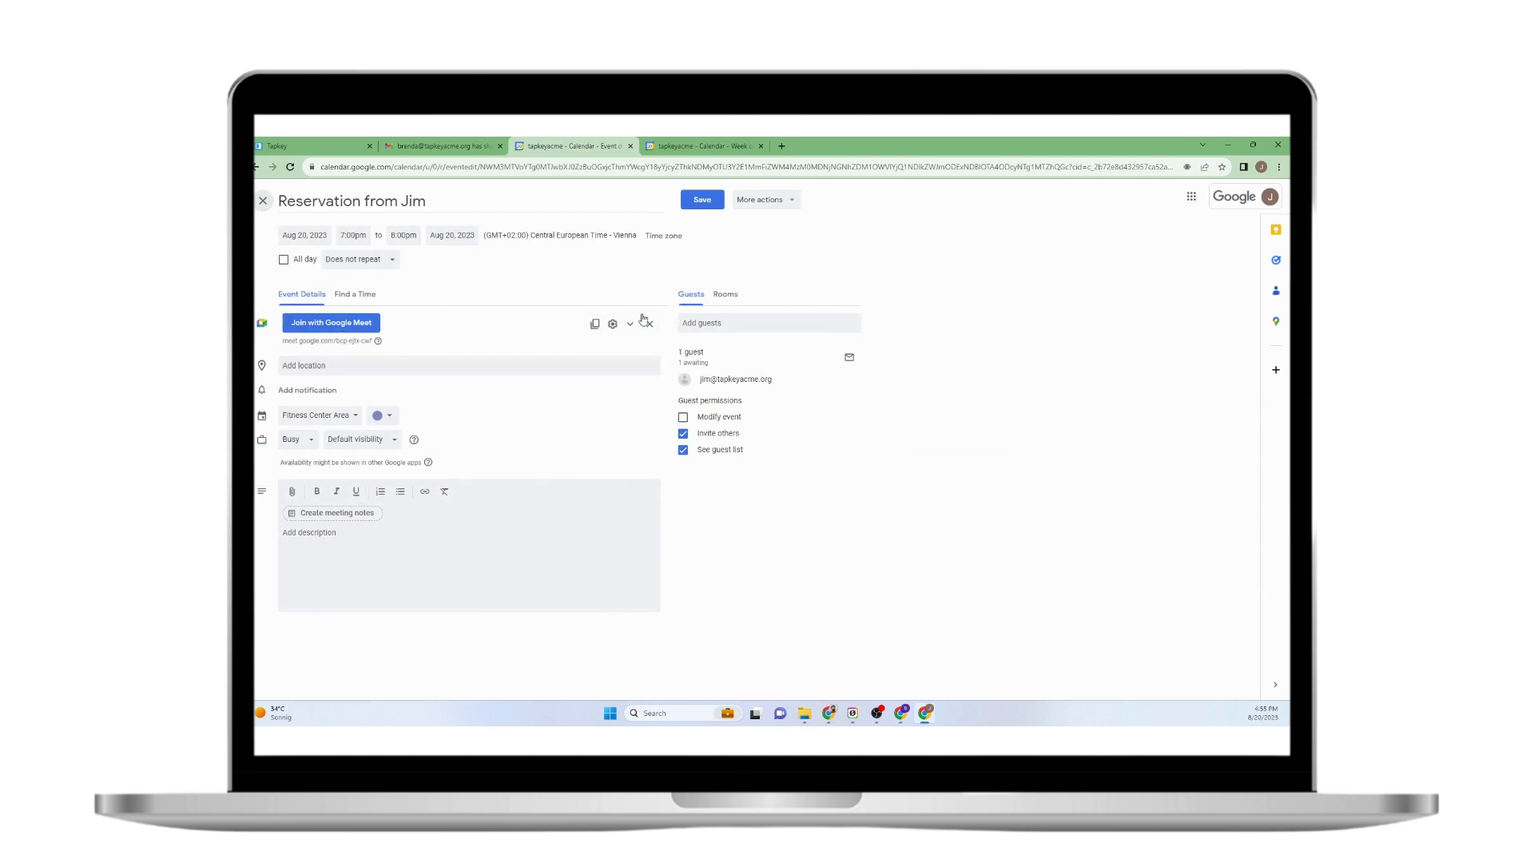
pyautogui.click(377, 263)
pyautogui.click(379, 301)
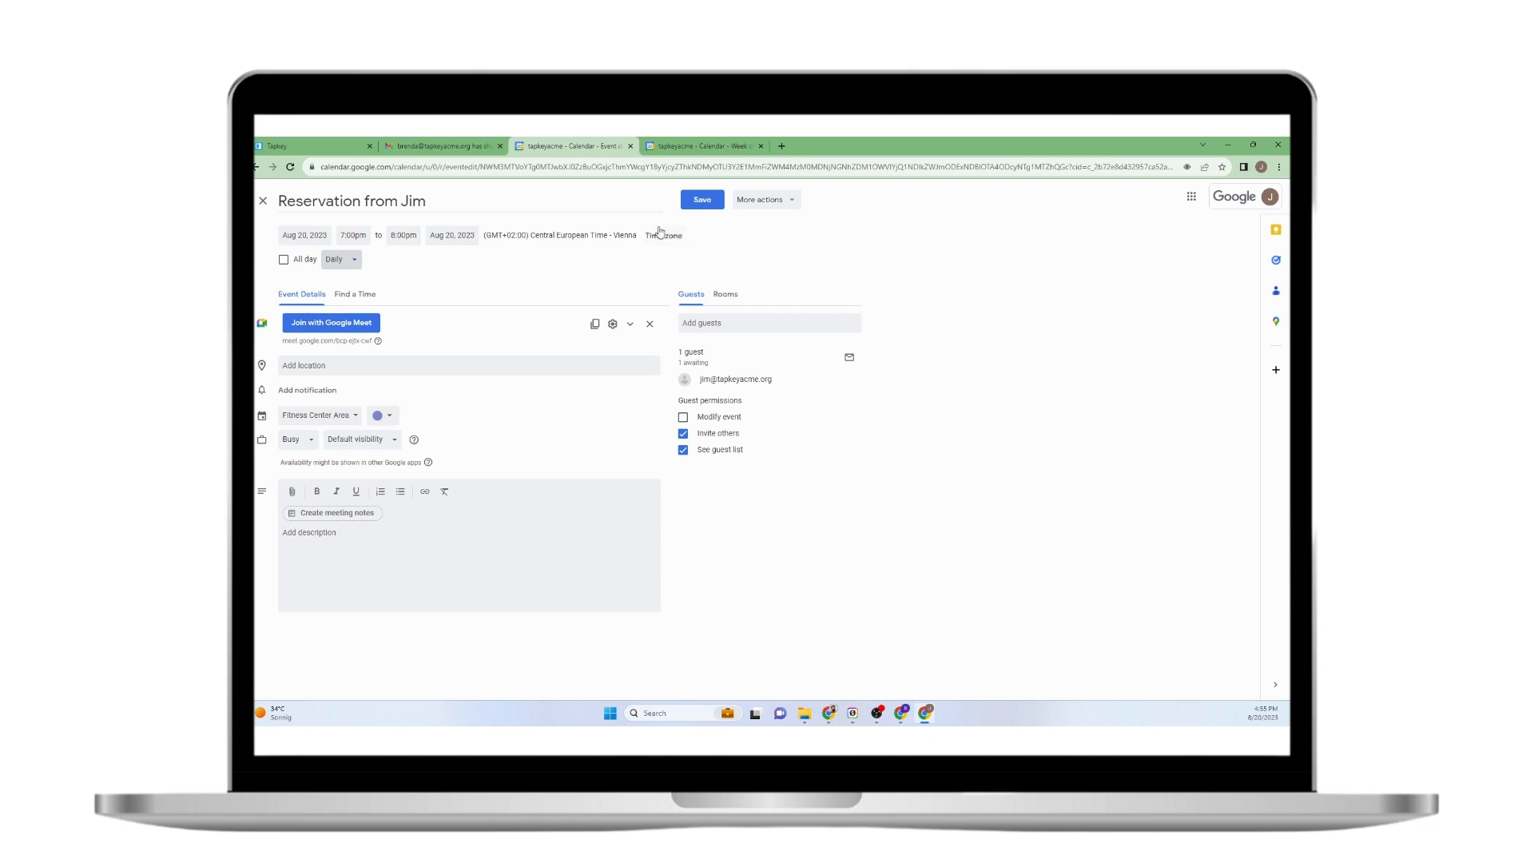
pyautogui.click(702, 200)
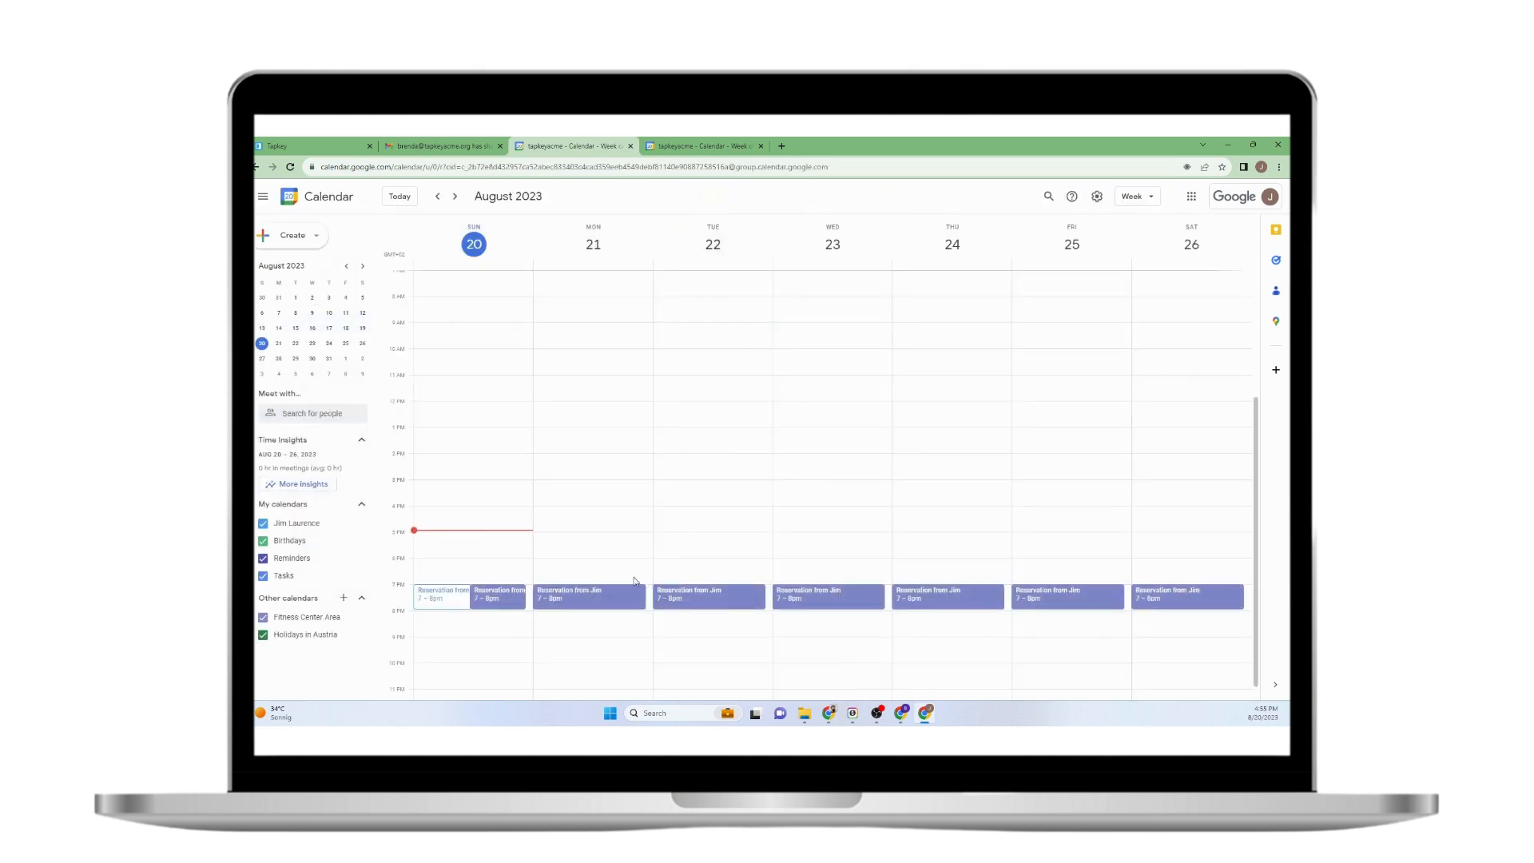
pyautogui.hotkey('alt', 'Tab')
pyautogui.click(430, 197)
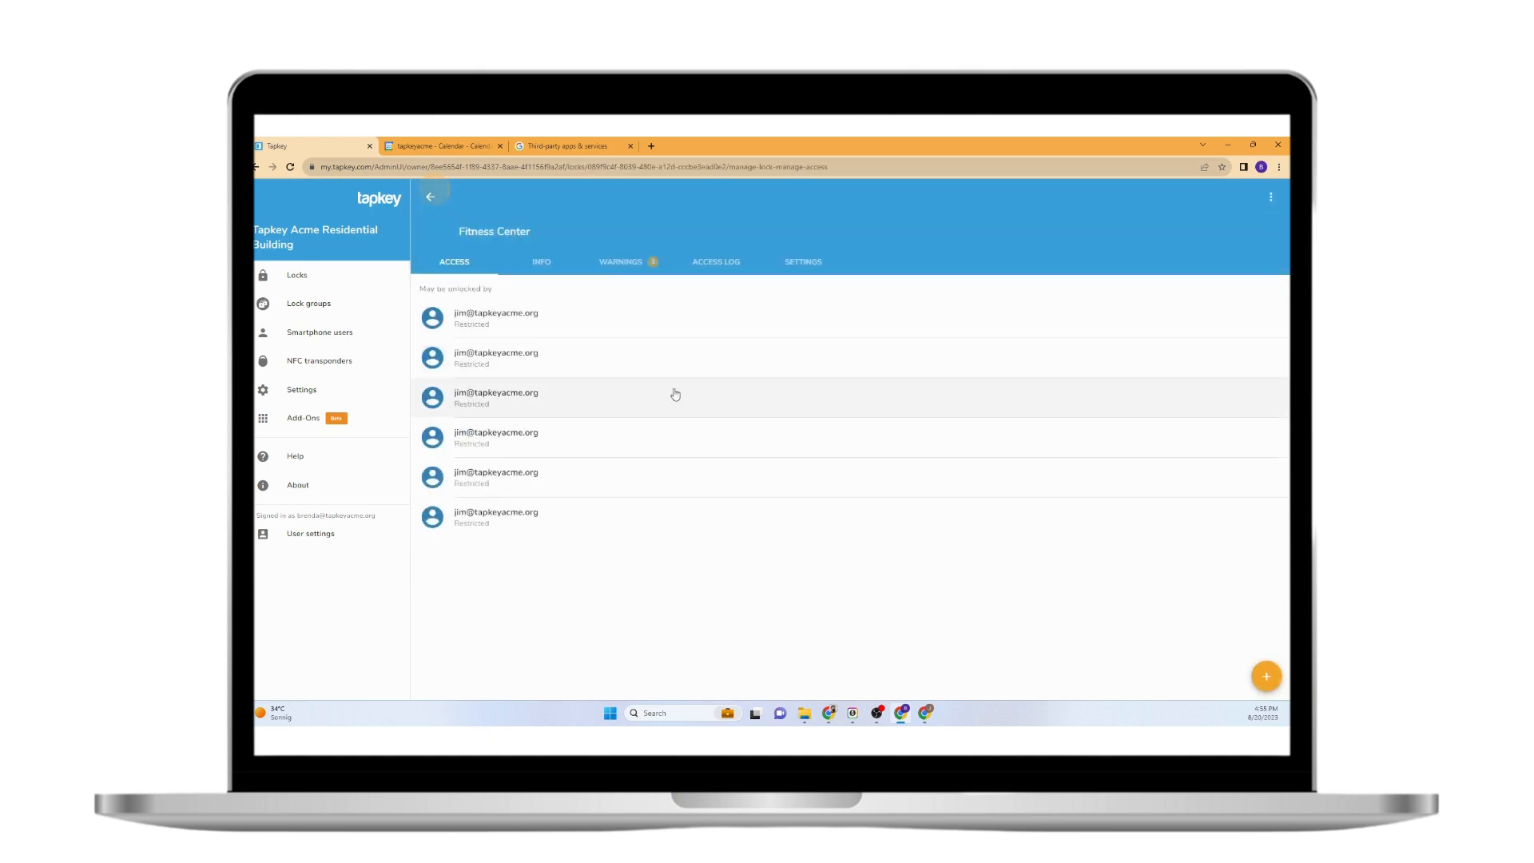
# Open the guest's grants to find the August 24, 7:00–8:00 PM Fitness Center grant.
pyautogui.click(507, 359)
pyautogui.click(430, 196)
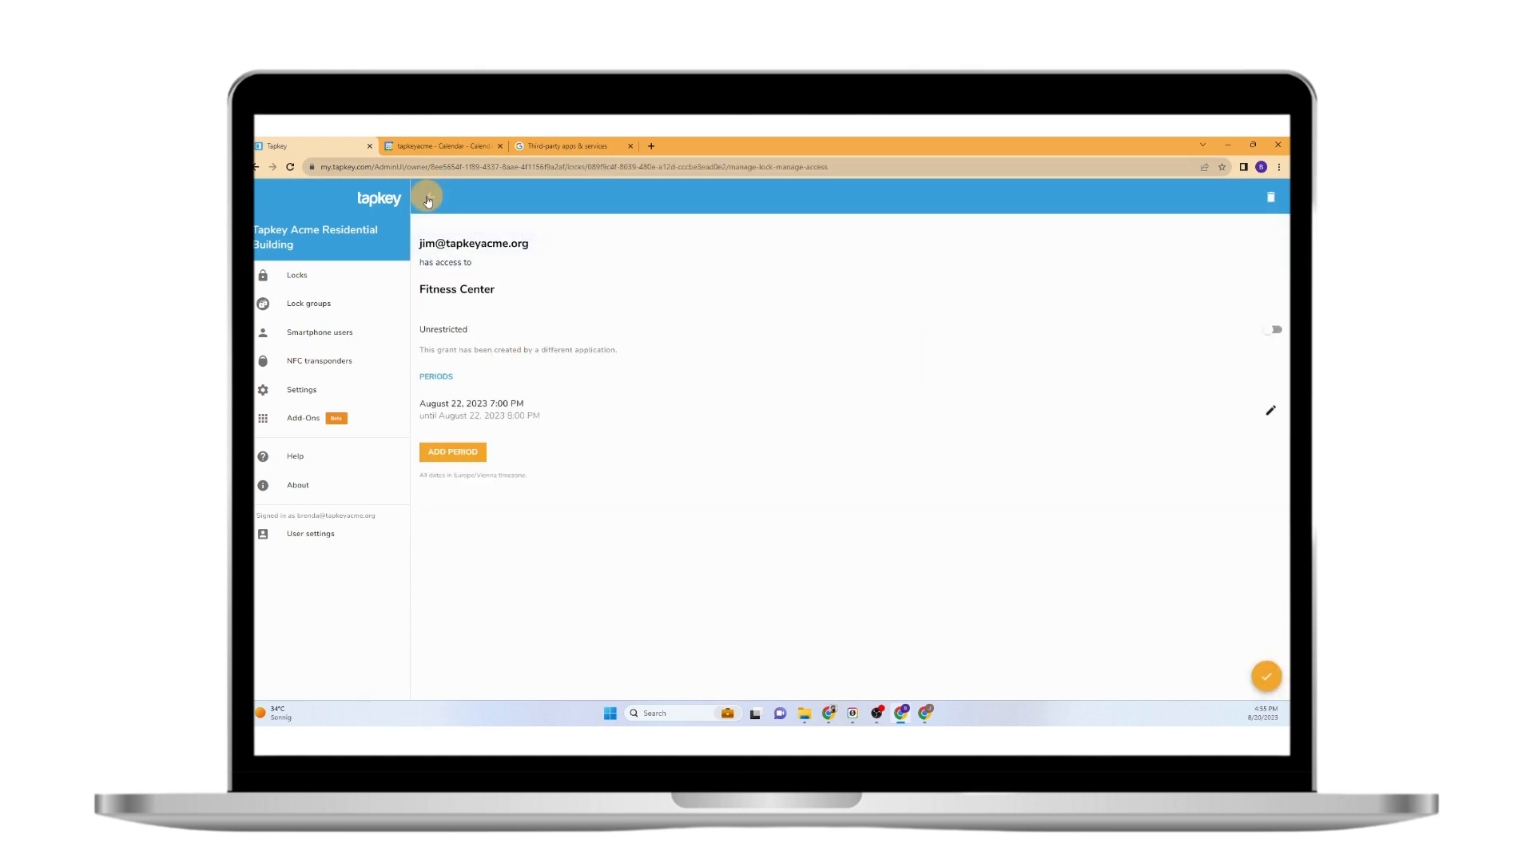
pyautogui.click(497, 438)
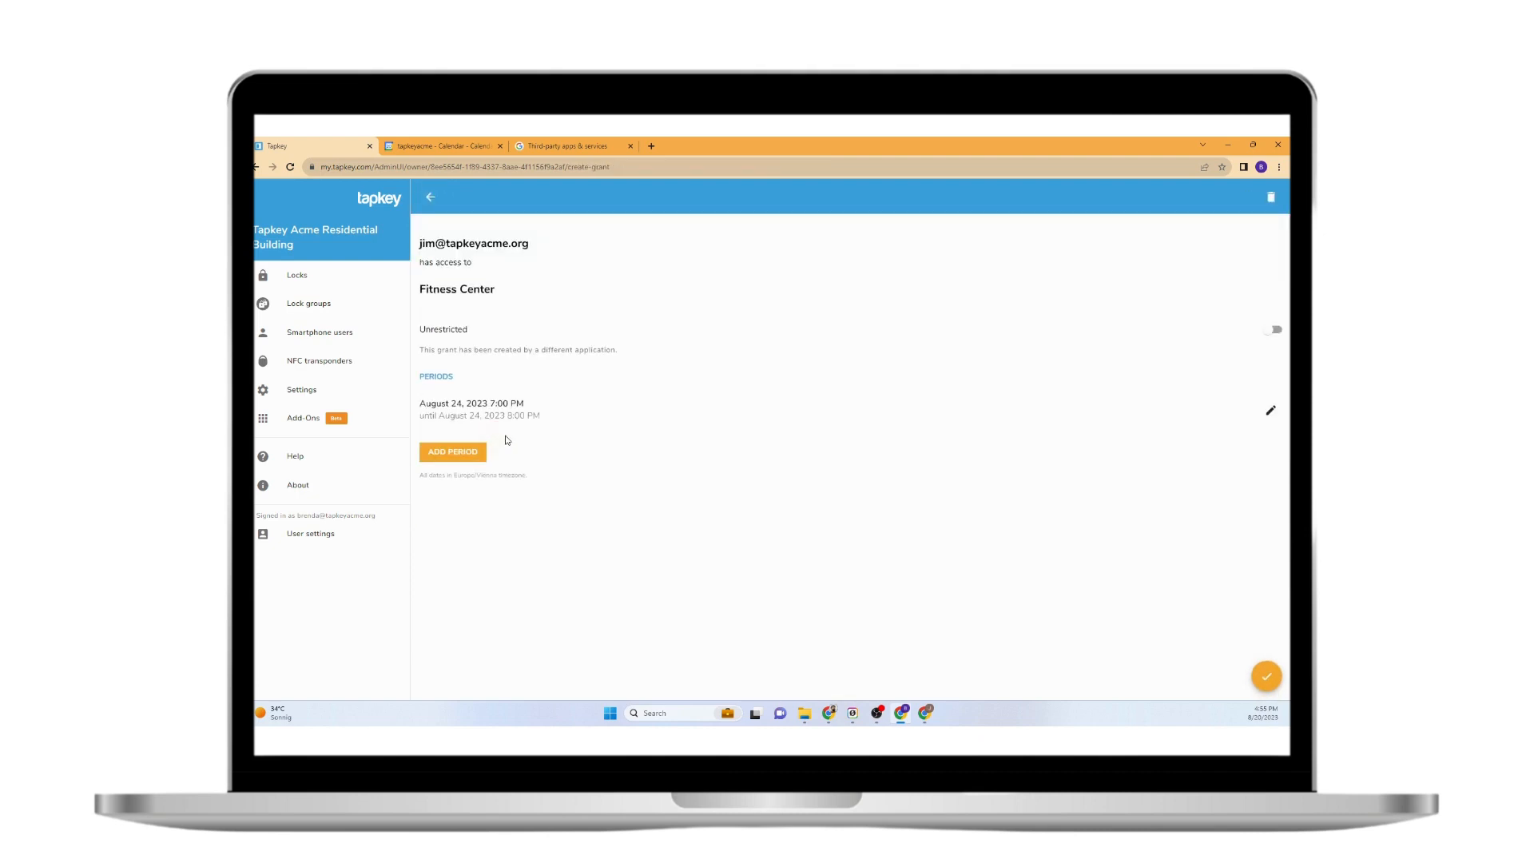